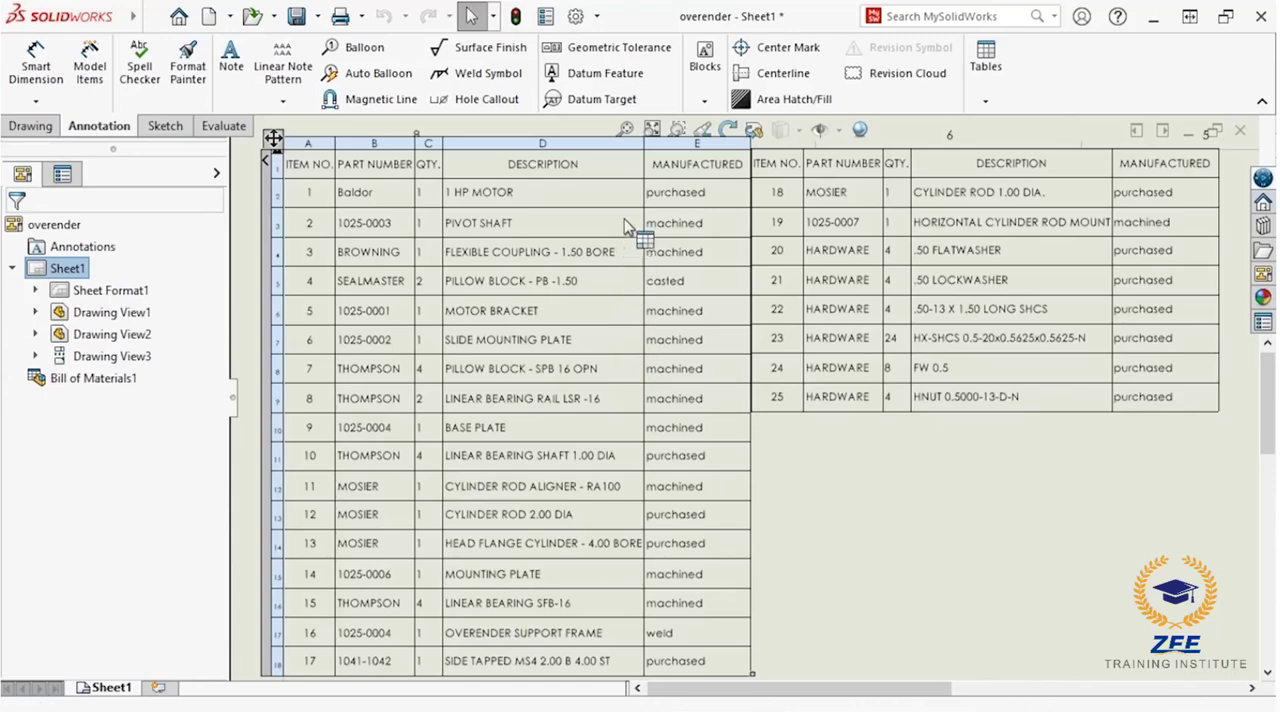
Step: Examine the columns and quantities of the bill of materials in the example drawing with the tabulated BOM
{"action": "left_click", "coordinate": [625, 132]}
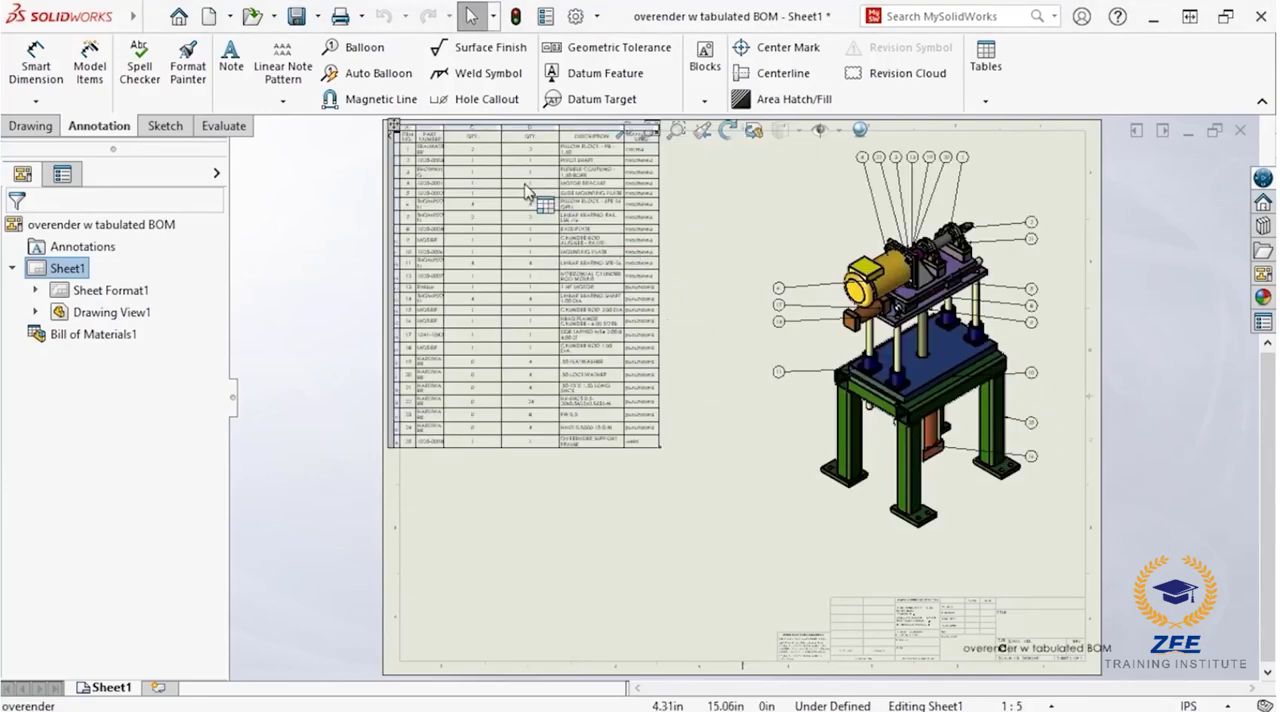
{"action": "scroll", "coordinate": [527, 191], "scroll_direction": "down", "scroll_amount": 5}
{"action": "scroll", "coordinate": [527, 191], "scroll_direction": "down", "scroll_amount": 2}
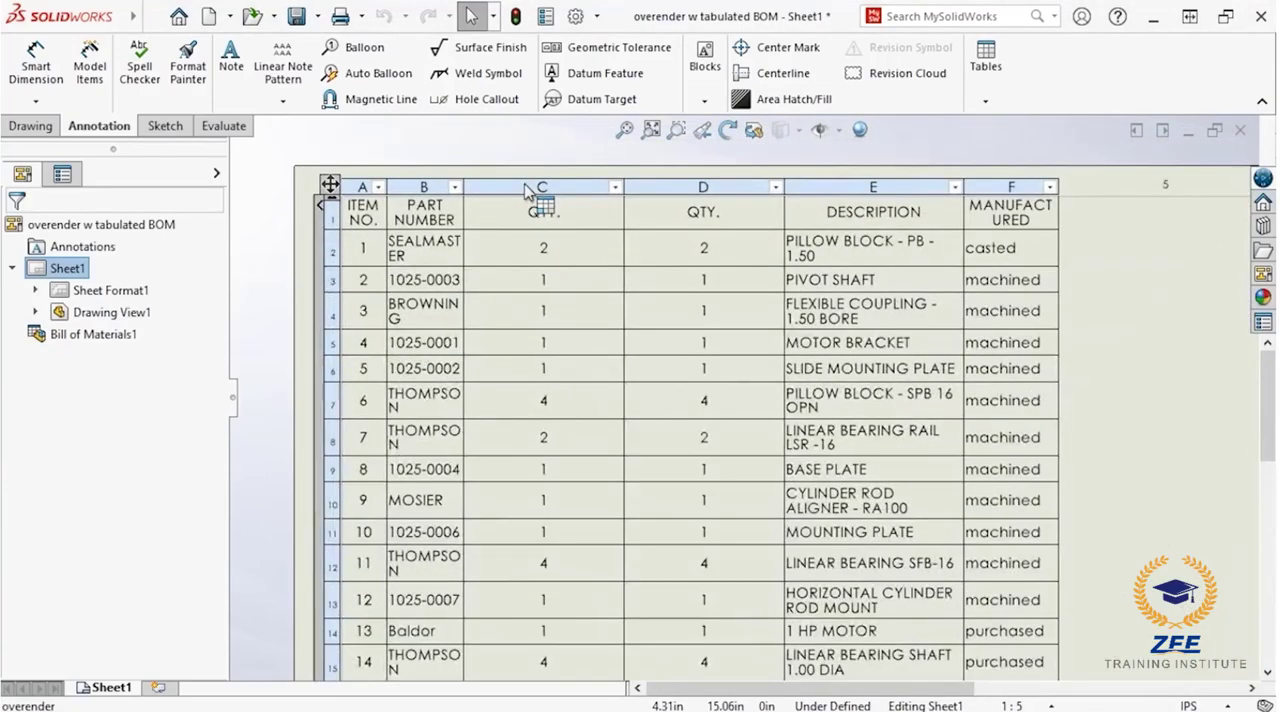
{"action": "middle_click_drag", "start_coordinate": [583, 318], "coordinate": [551, 297]}
{"action": "left_click", "coordinate": [551, 297]}
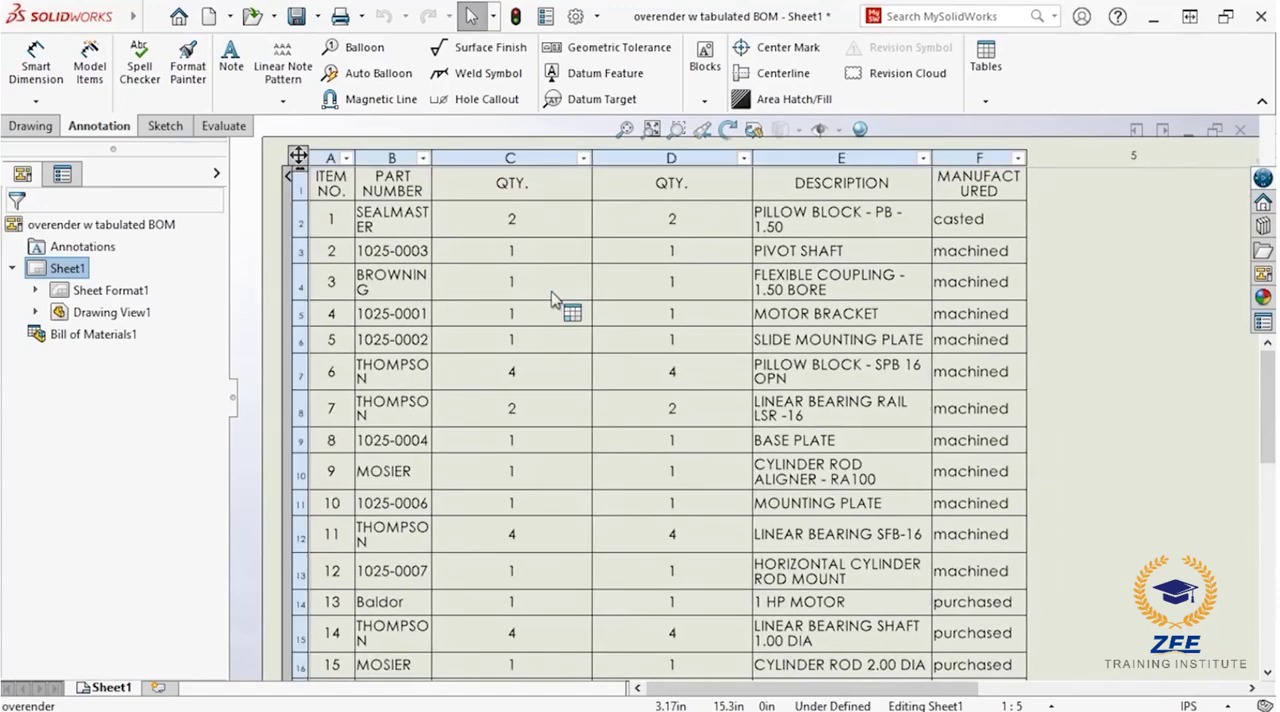
{"action": "key", "text": "f"}
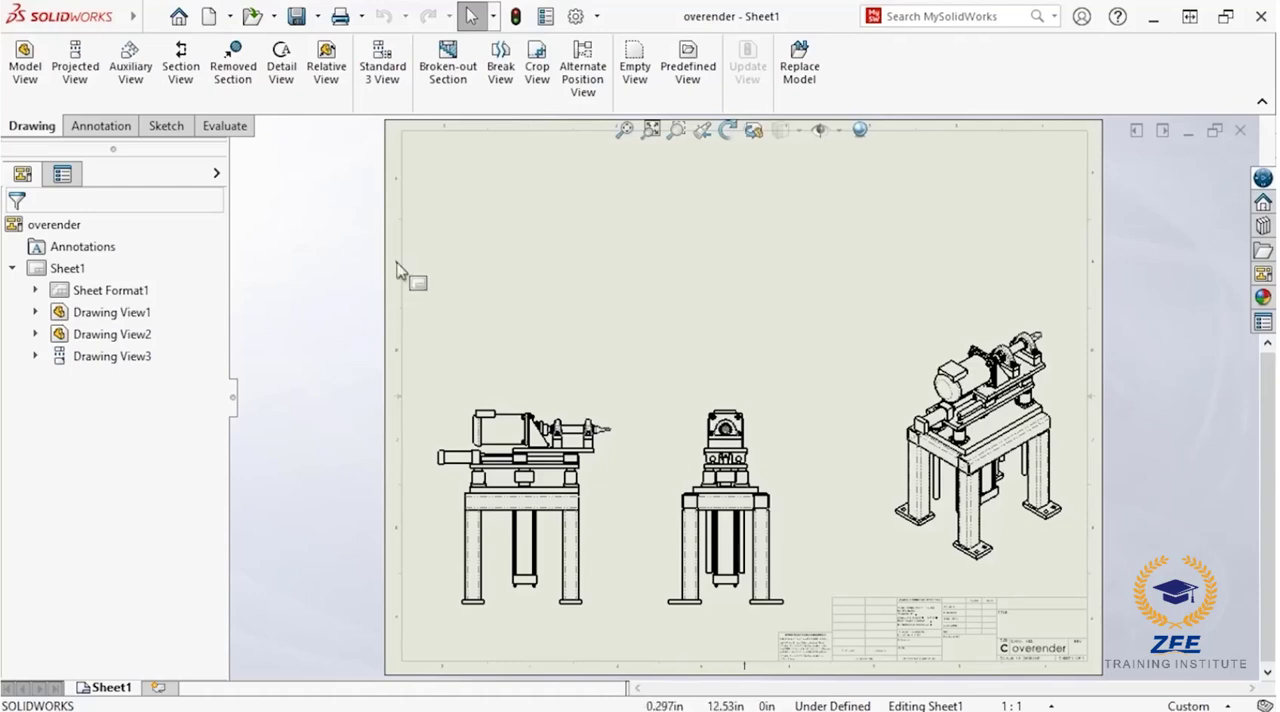
Step: Set the font height for tables to 8 points in the drawing's document properties
{"action": "left_click", "coordinate": [575, 16]}
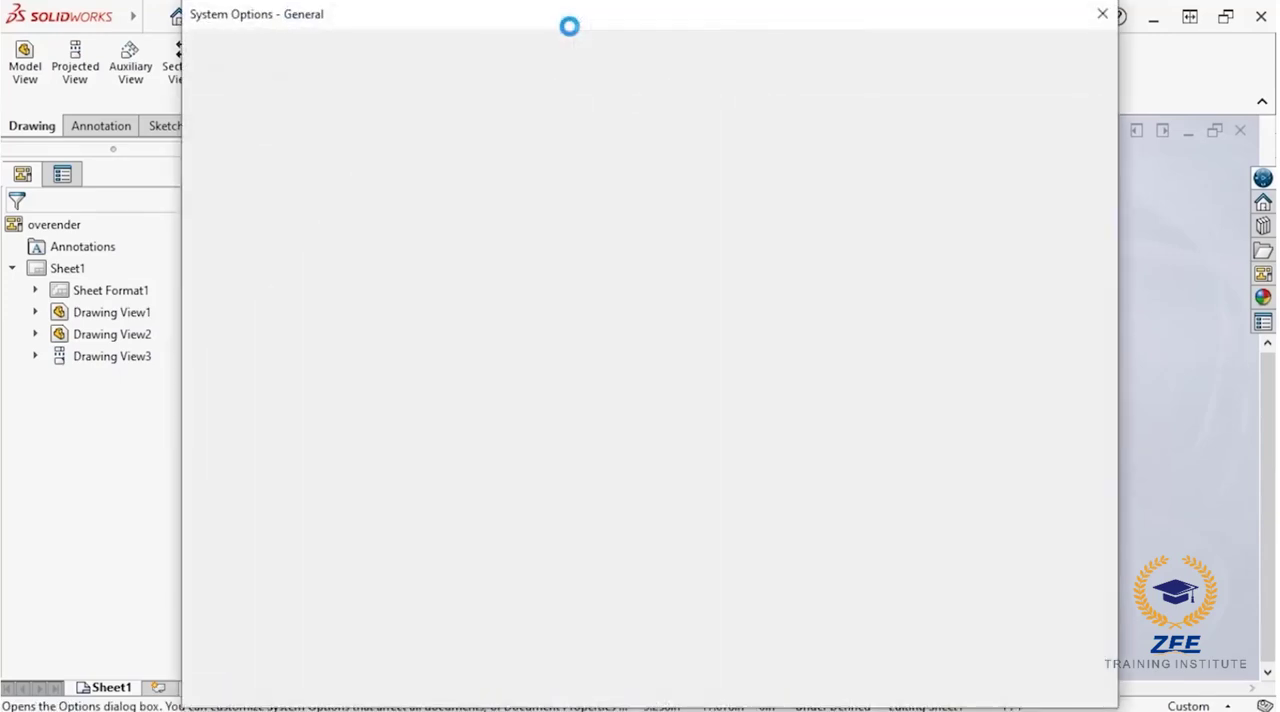
{"action": "left_click", "coordinate": [350, 51]}
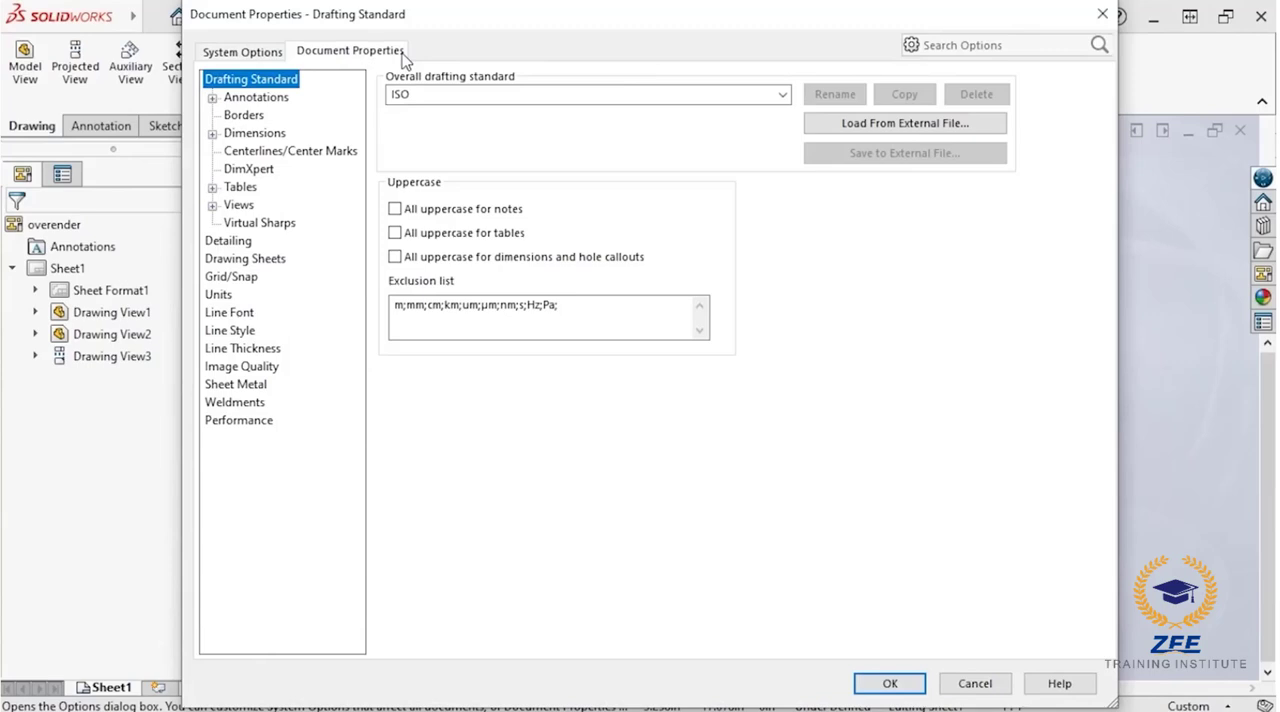
{"action": "left_click", "coordinate": [245, 188]}
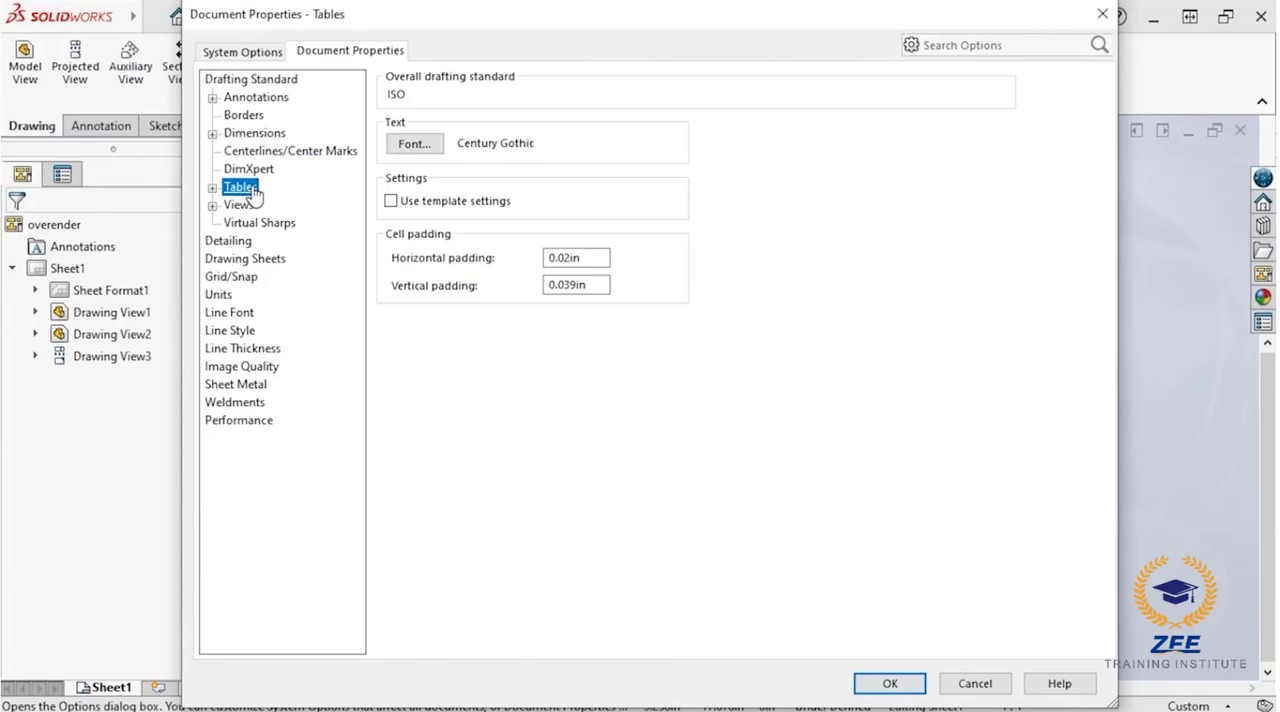
{"action": "left_click", "coordinate": [404, 147]}
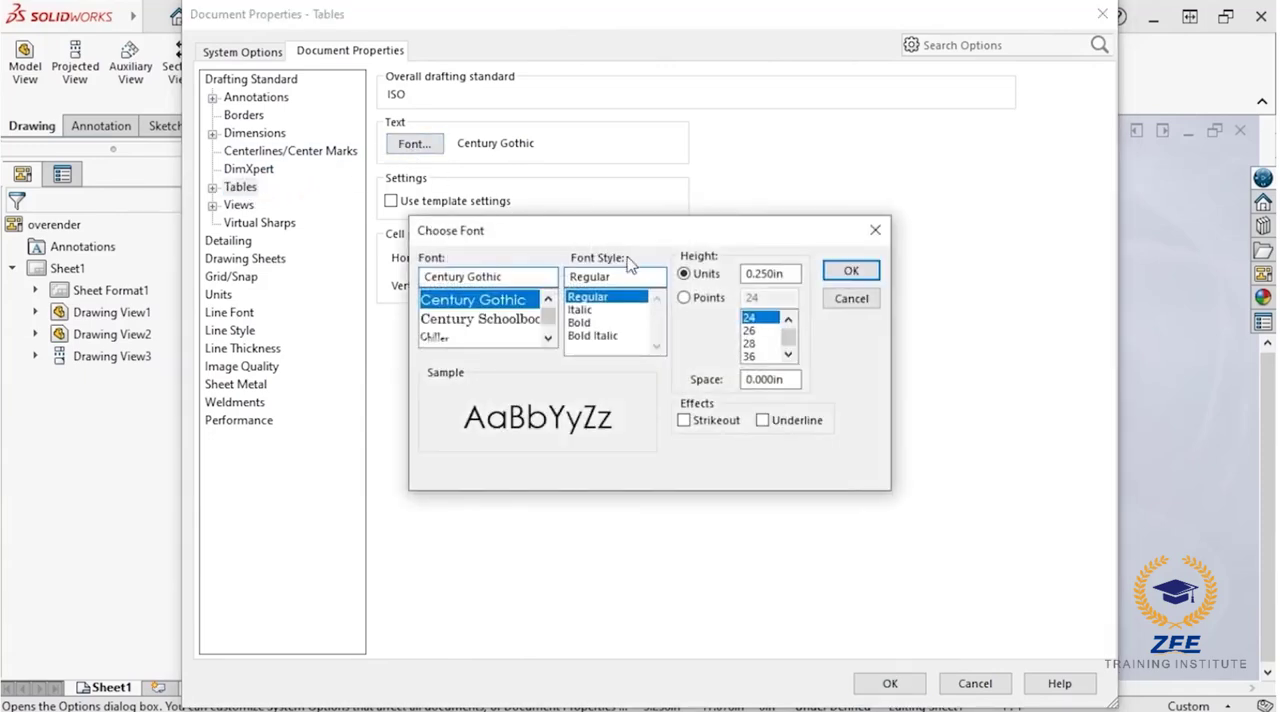
{"action": "left_click", "coordinate": [684, 297]}
{"action": "double_click", "coordinate": [767, 297]}
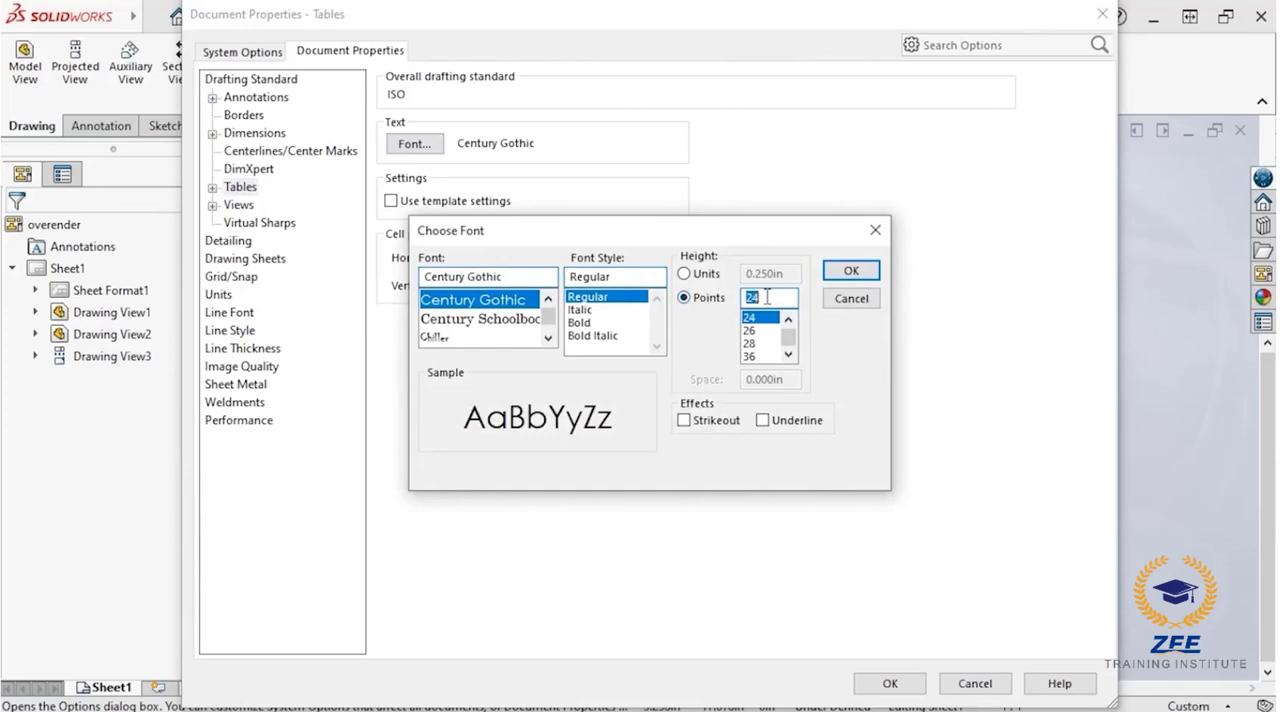
{"action": "type", "text": "8"}
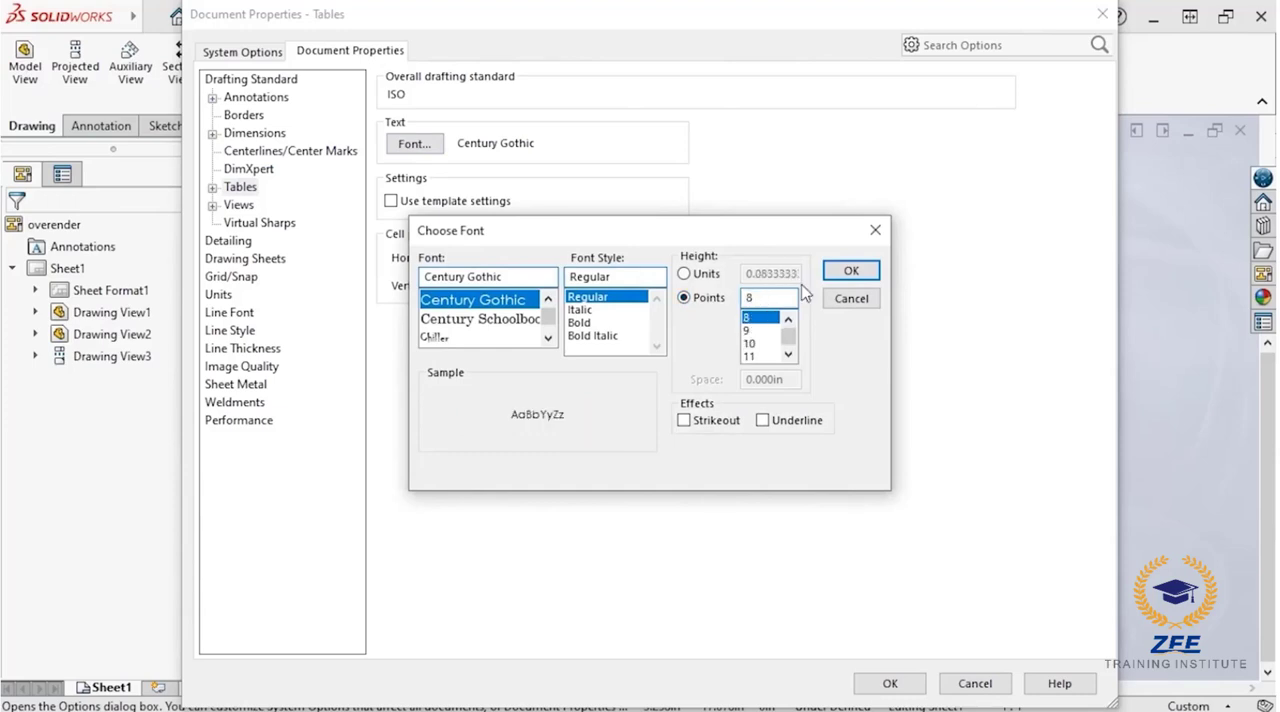
{"action": "left_click", "coordinate": [832, 276]}
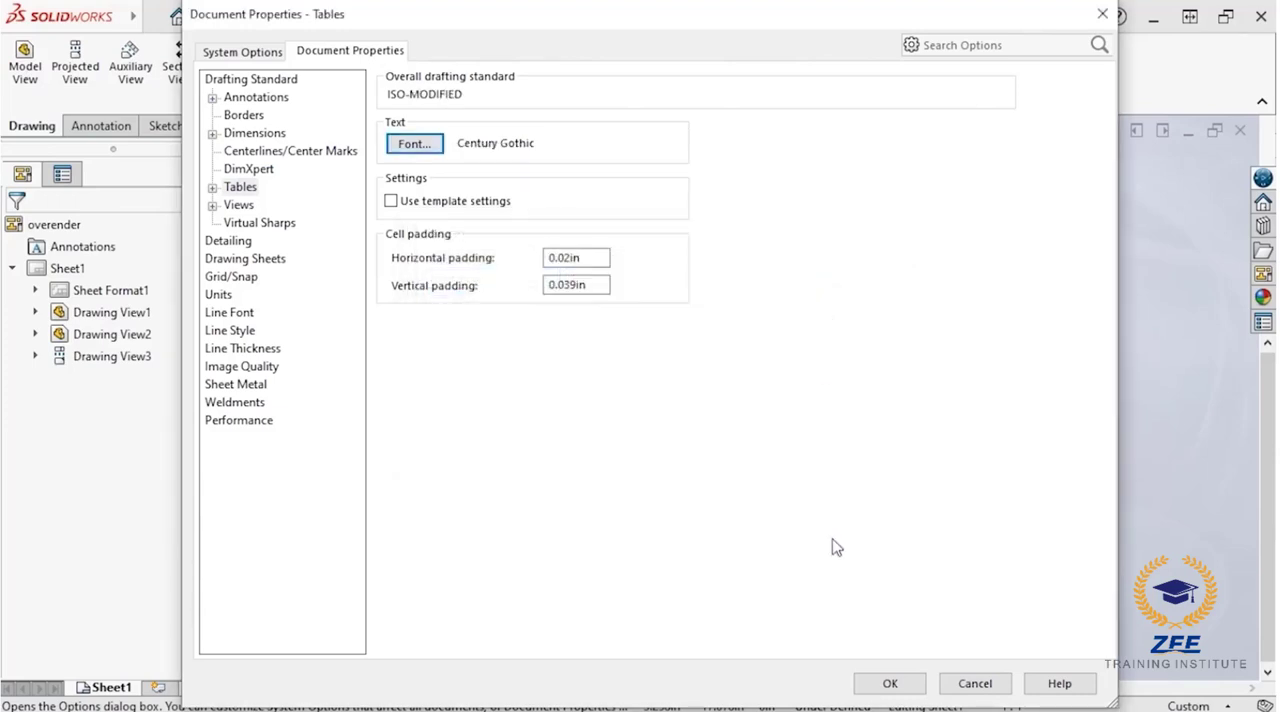
{"action": "left_click", "coordinate": [868, 687]}
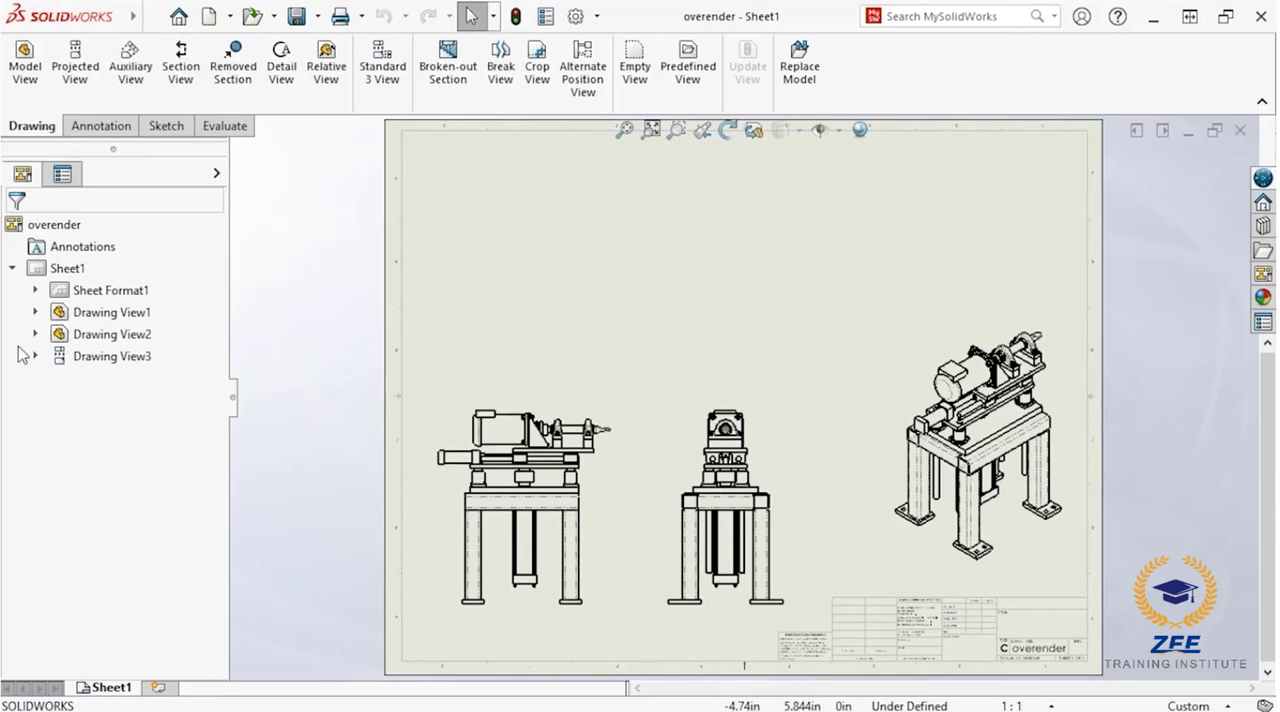
Step: Set the Bill of Materials anchor at the upper-left inner corner of the sheet format border
{"action": "left_click", "coordinate": [36, 291]}
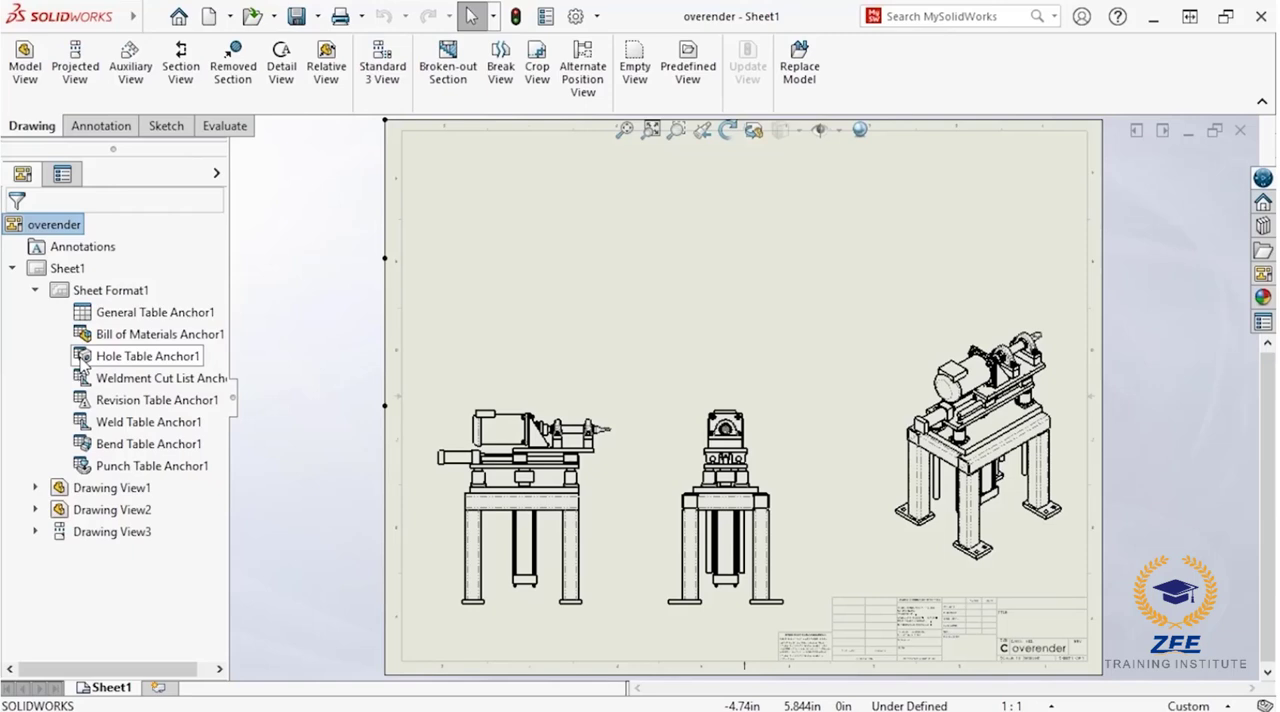
{"action": "right_click", "coordinate": [93, 338]}
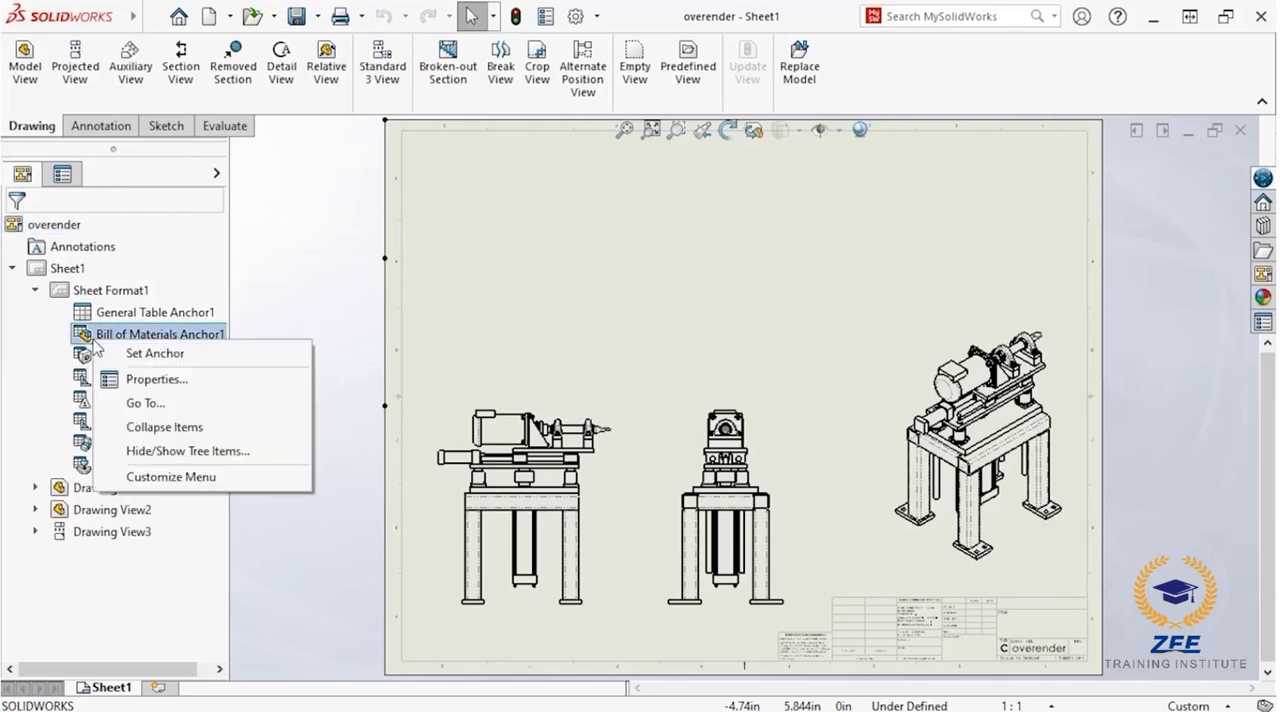
{"action": "left_click", "coordinate": [113, 355]}
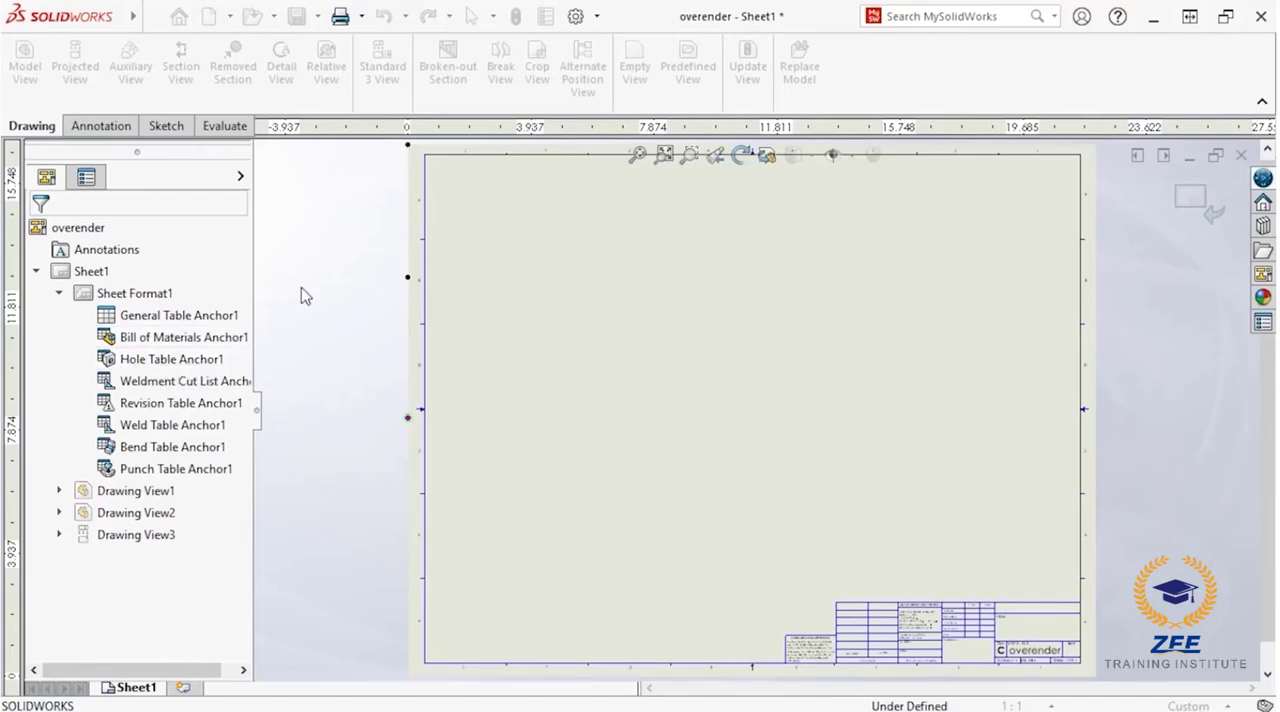
{"action": "left_click", "coordinate": [430, 167]}
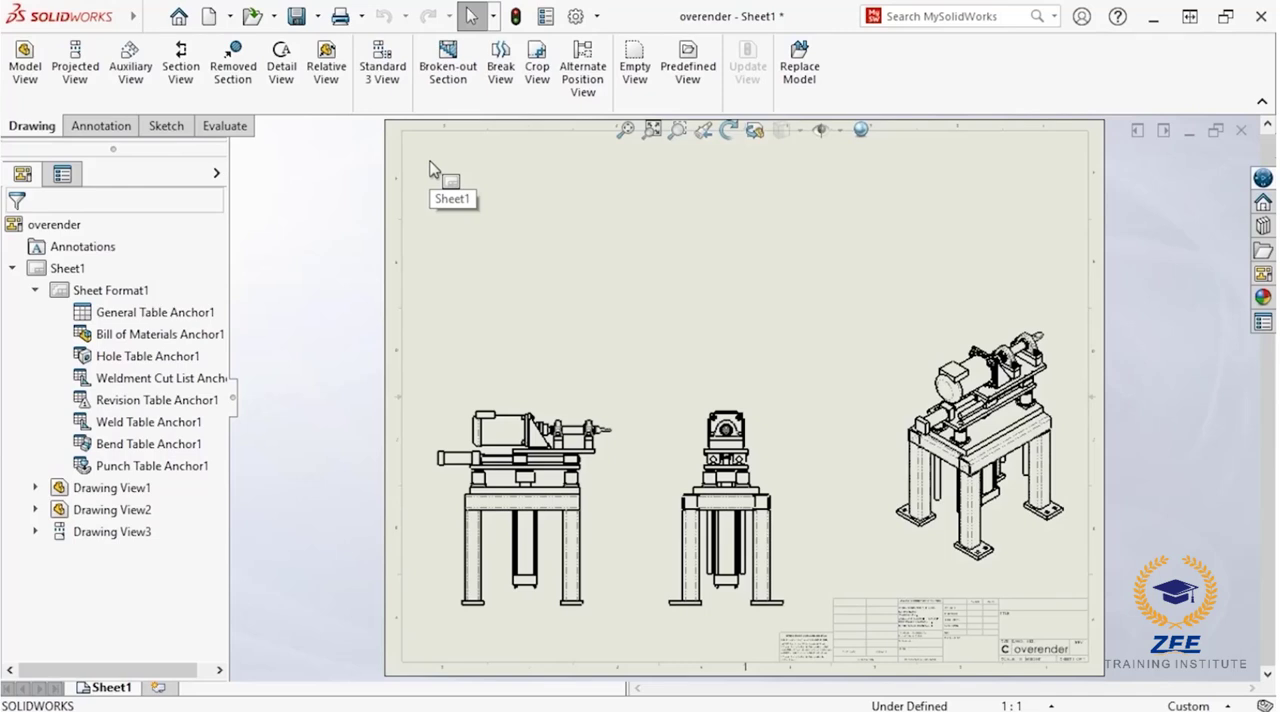
{"action": "left_click", "coordinate": [148, 17]}
{"action": "left_click", "coordinate": [267, 17]}
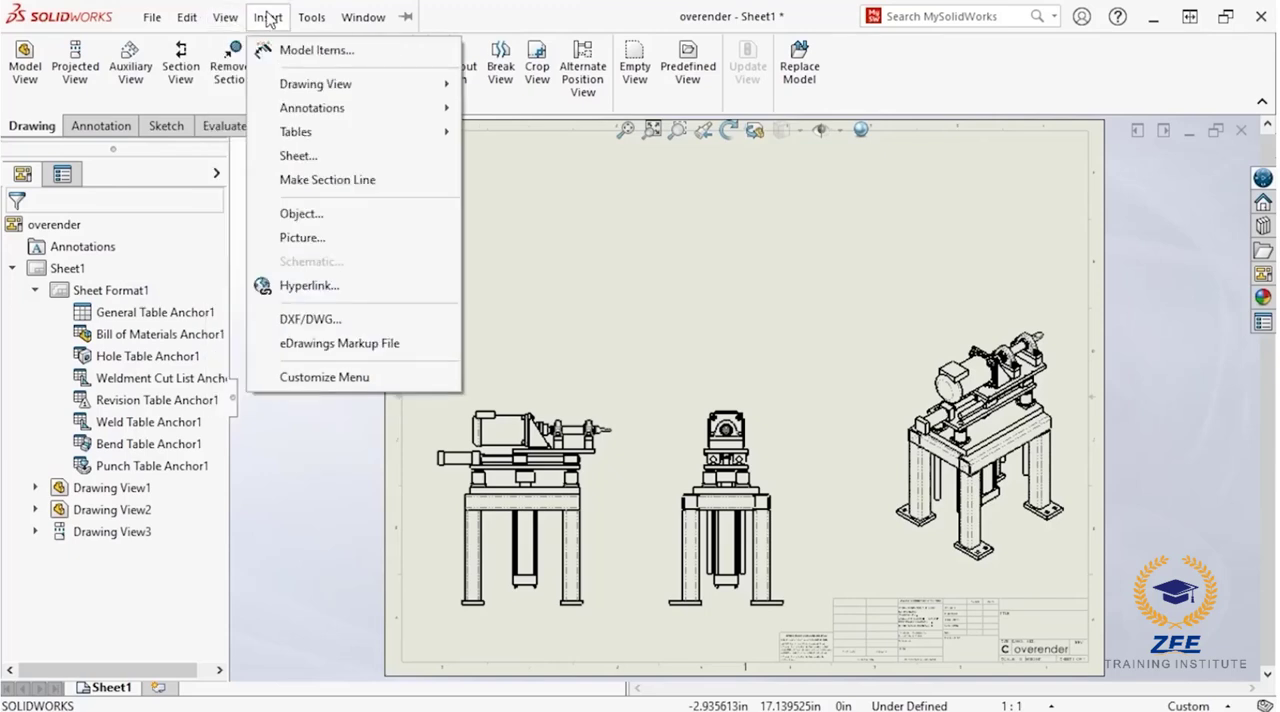
{"action": "mouse_move", "coordinate": [399, 131]}
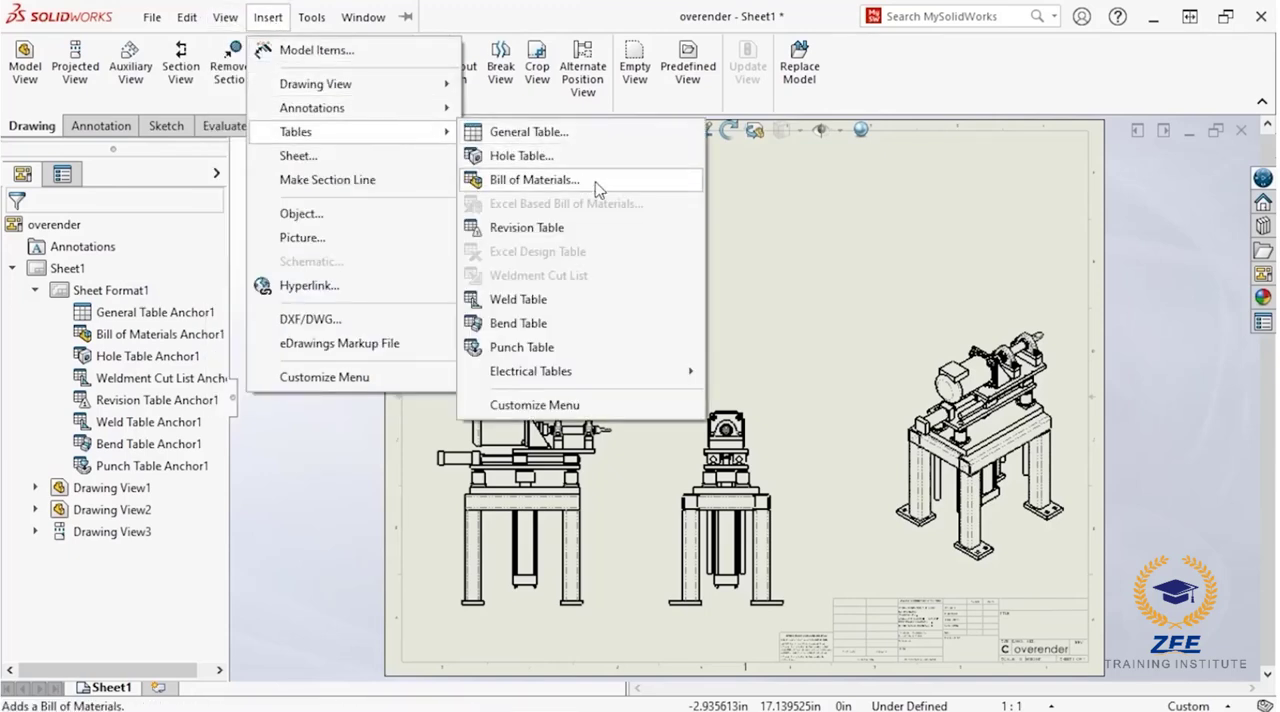
{"action": "left_click", "coordinate": [726, 187]}
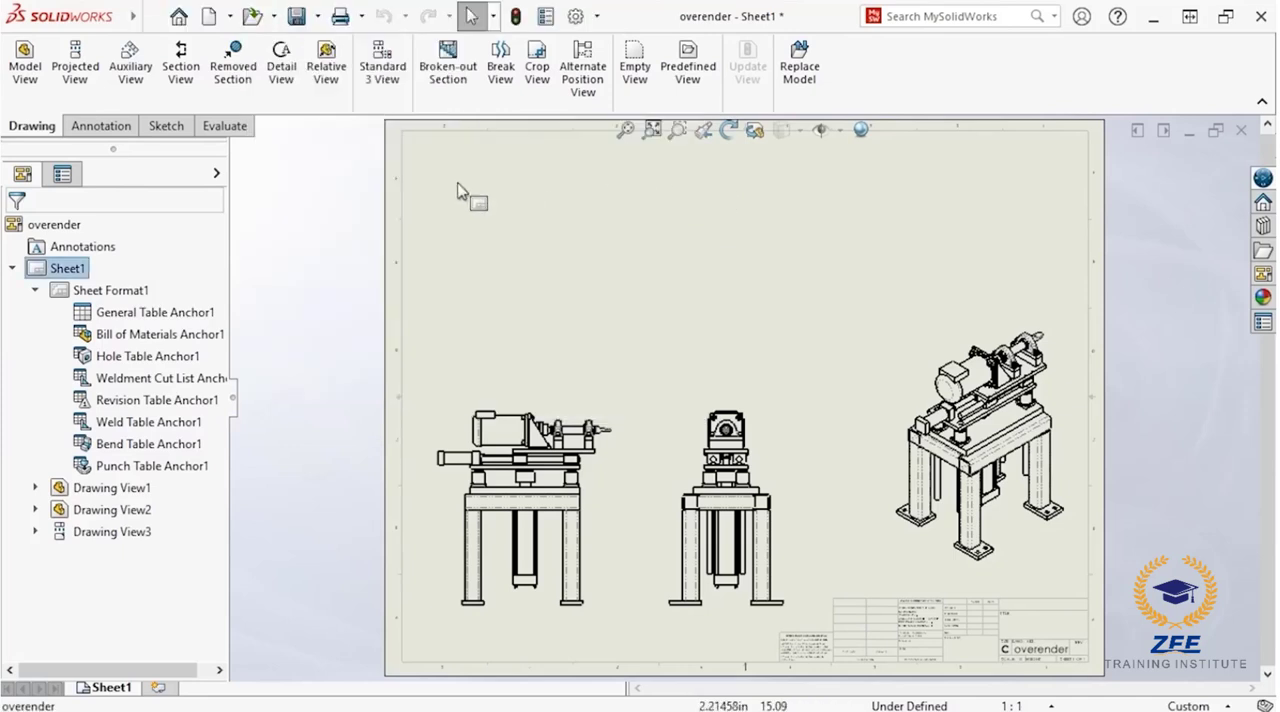
{"action": "left_click", "coordinate": [118, 134]}
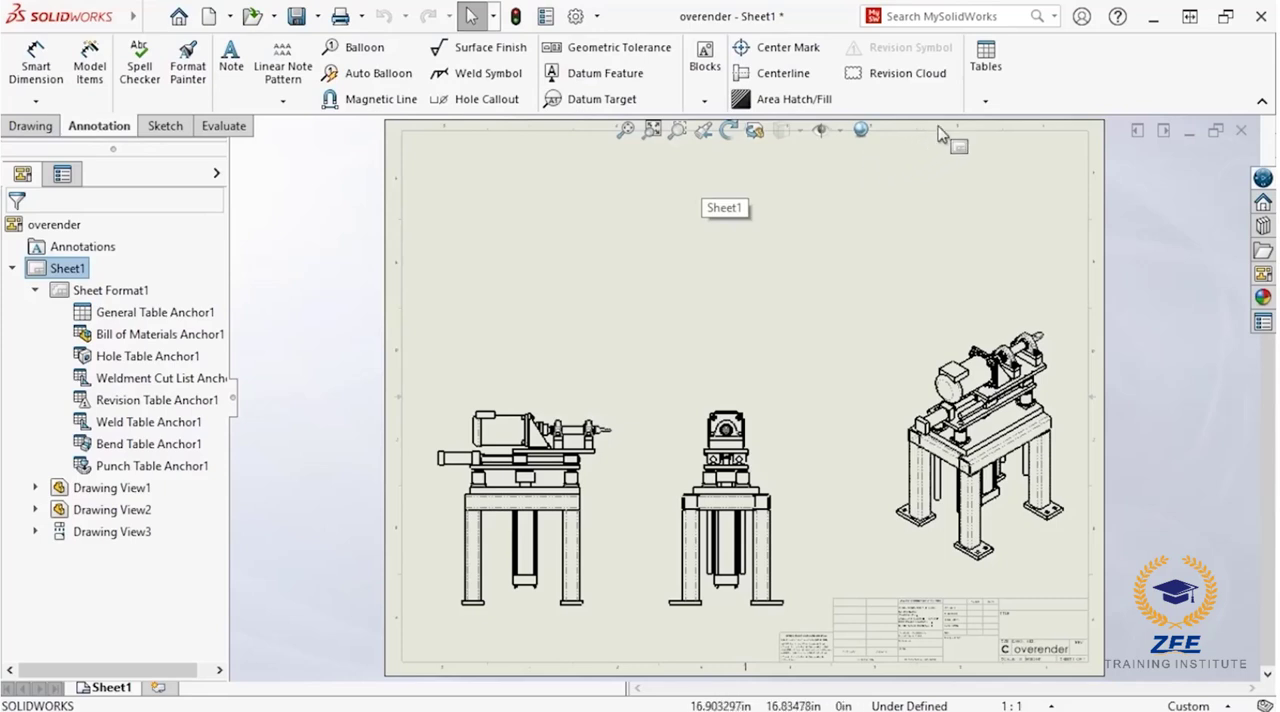
{"action": "left_click", "coordinate": [985, 100]}
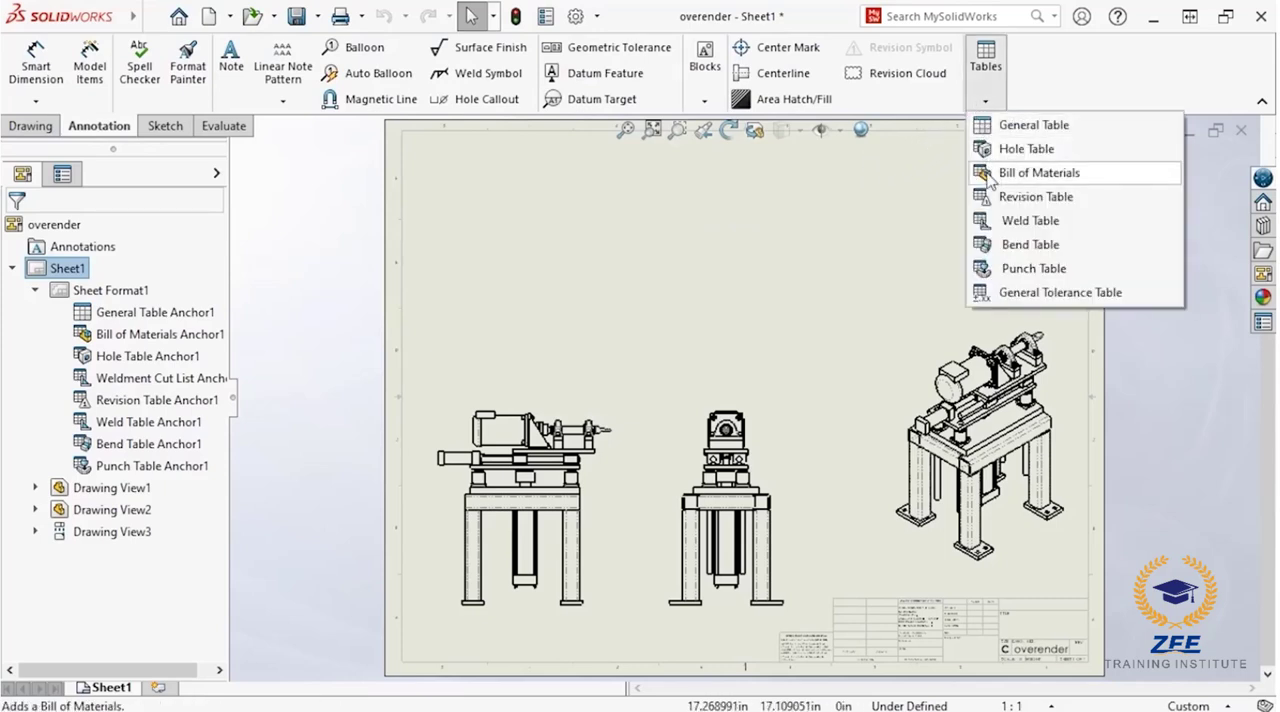
{"action": "left_click", "coordinate": [455, 158]}
Step: Insert a parts-only Bill of Materials for the lower-left assembly view, attached to the anchor point, using the bom-standard template
{"action": "right_click", "coordinate": [455, 158]}
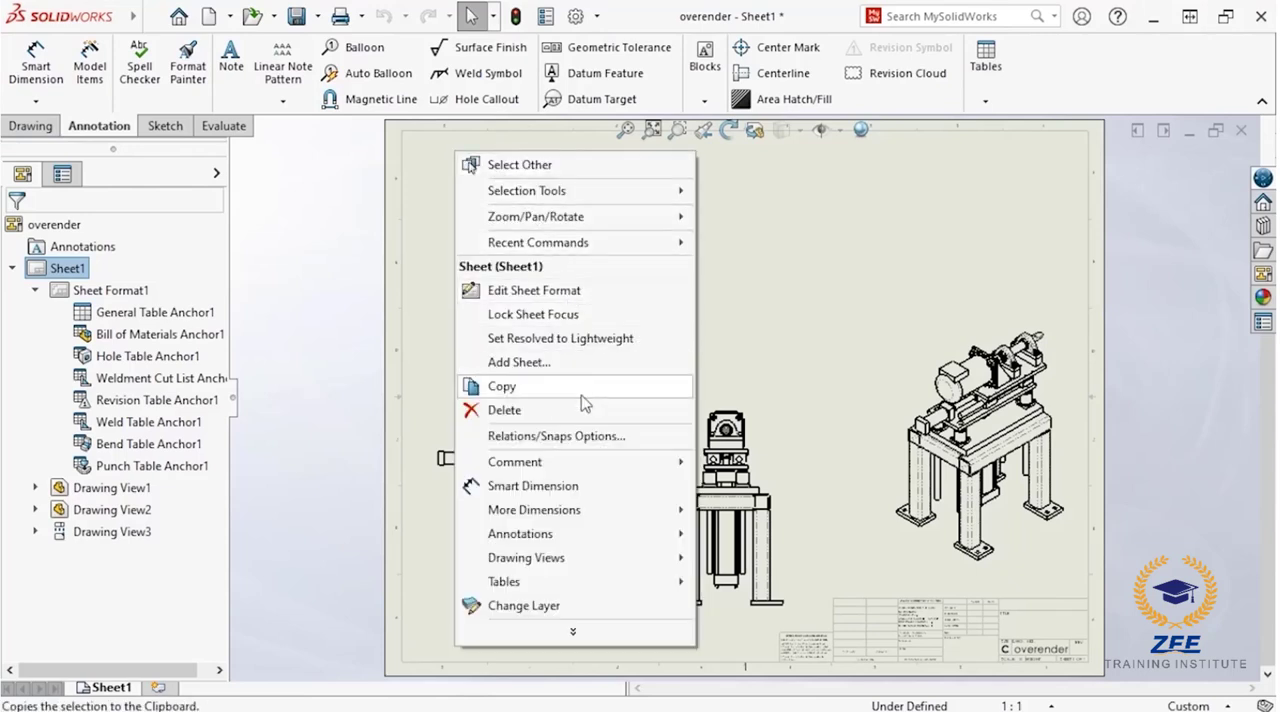
{"action": "mouse_move", "coordinate": [605, 584]}
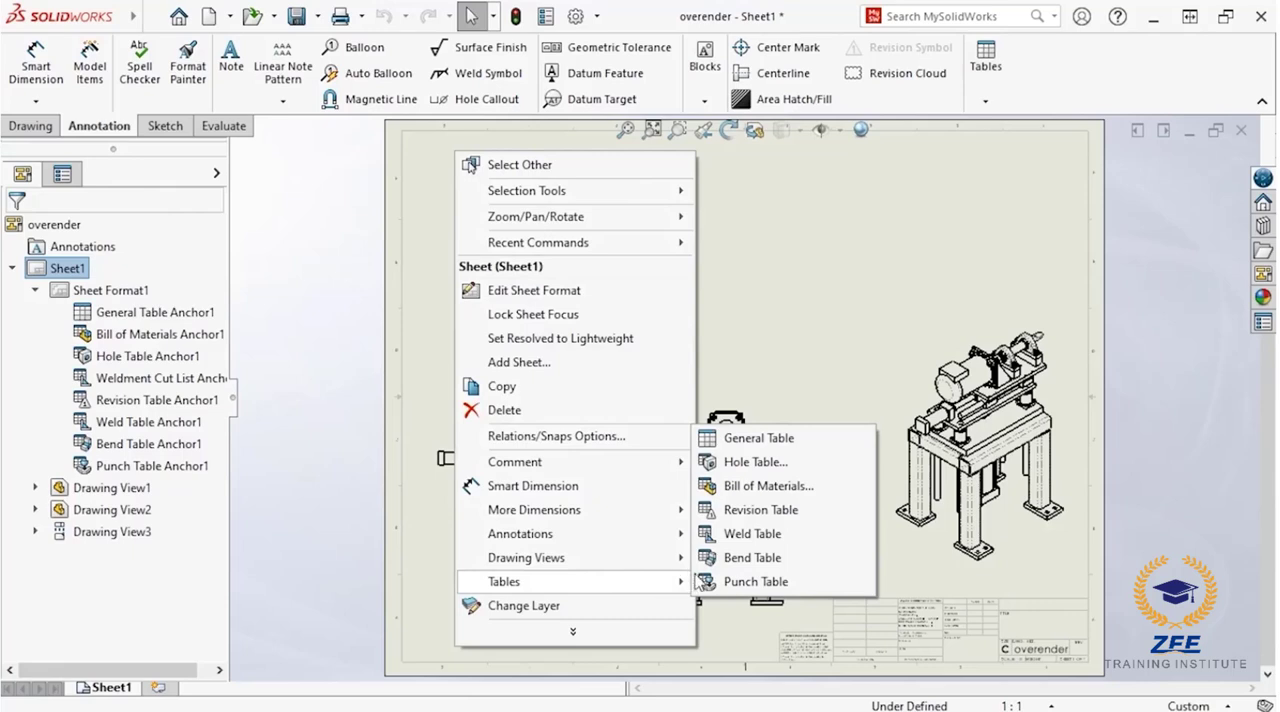
{"action": "left_click", "coordinate": [766, 486]}
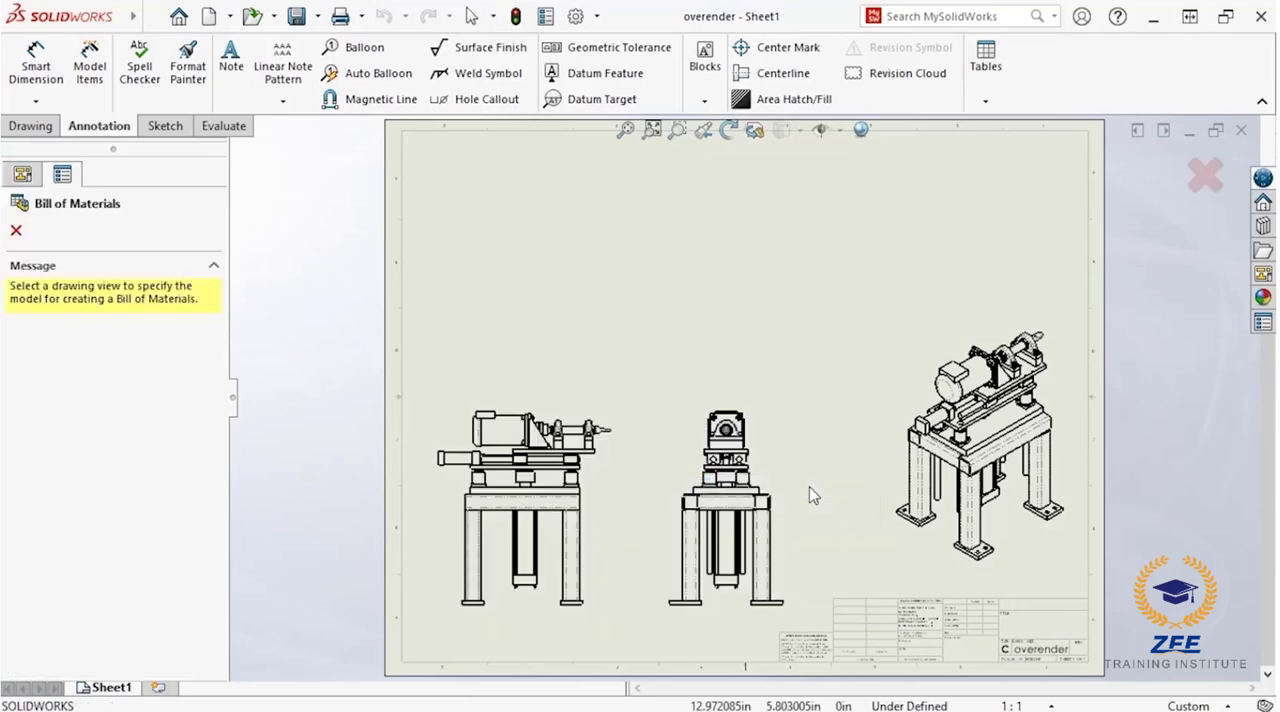
{"action": "left_click", "coordinate": [571, 494]}
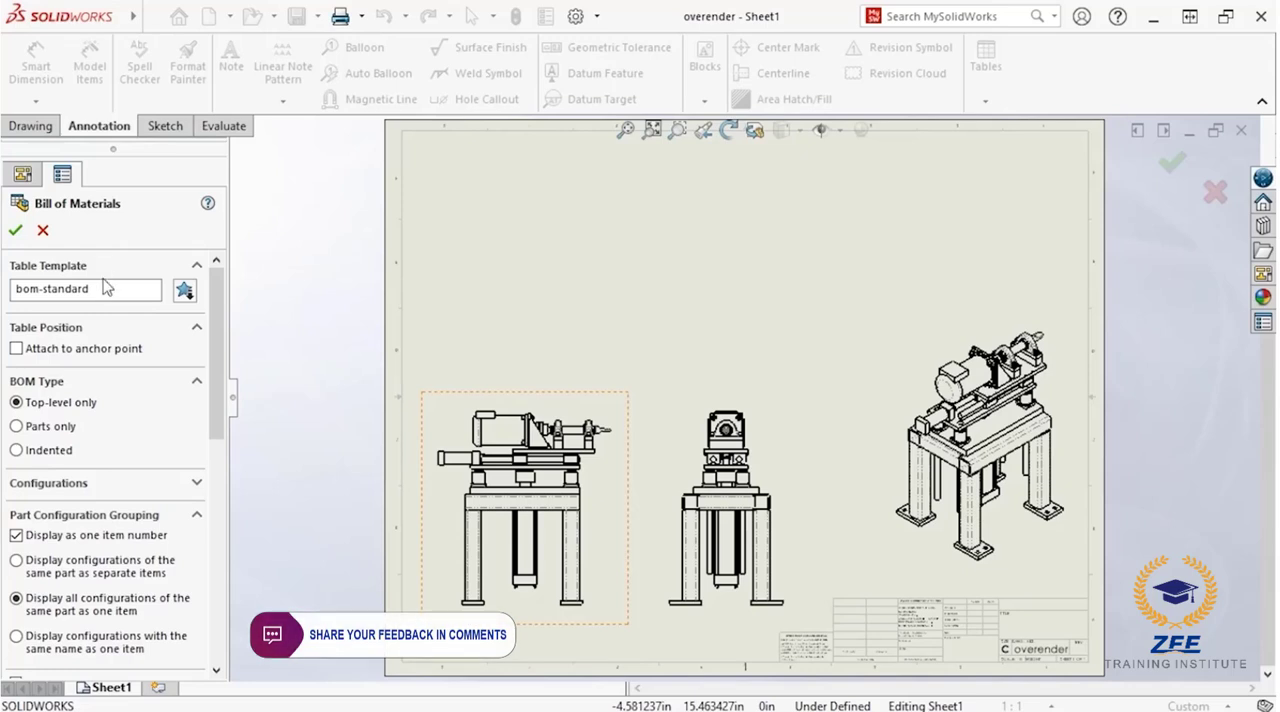
{"action": "left_click", "coordinate": [15, 349]}
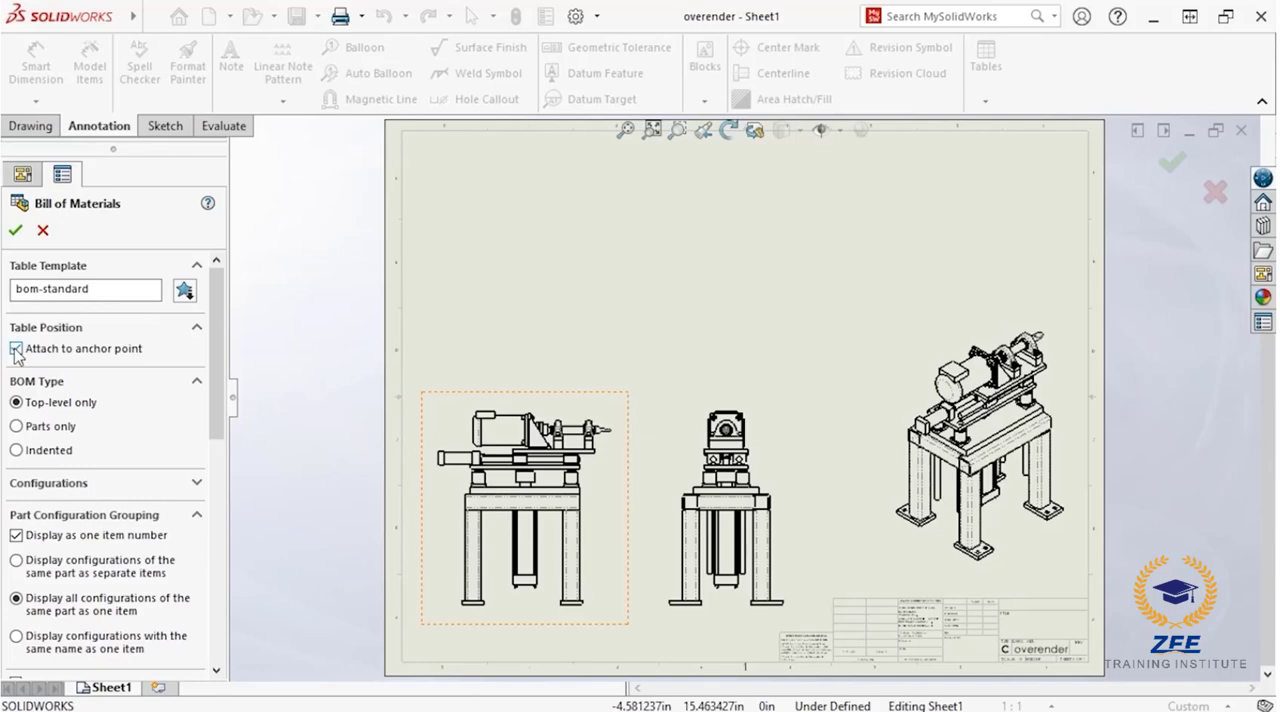
{"action": "left_click", "coordinate": [16, 427]}
{"action": "mouse_move", "coordinate": [214, 330]}
{"action": "left_mouse_down"}
{"action": "mouse_move", "coordinate": [213, 530]}
{"action": "mouse_move", "coordinate": [222, 316]}
{"action": "left_mouse_up"}
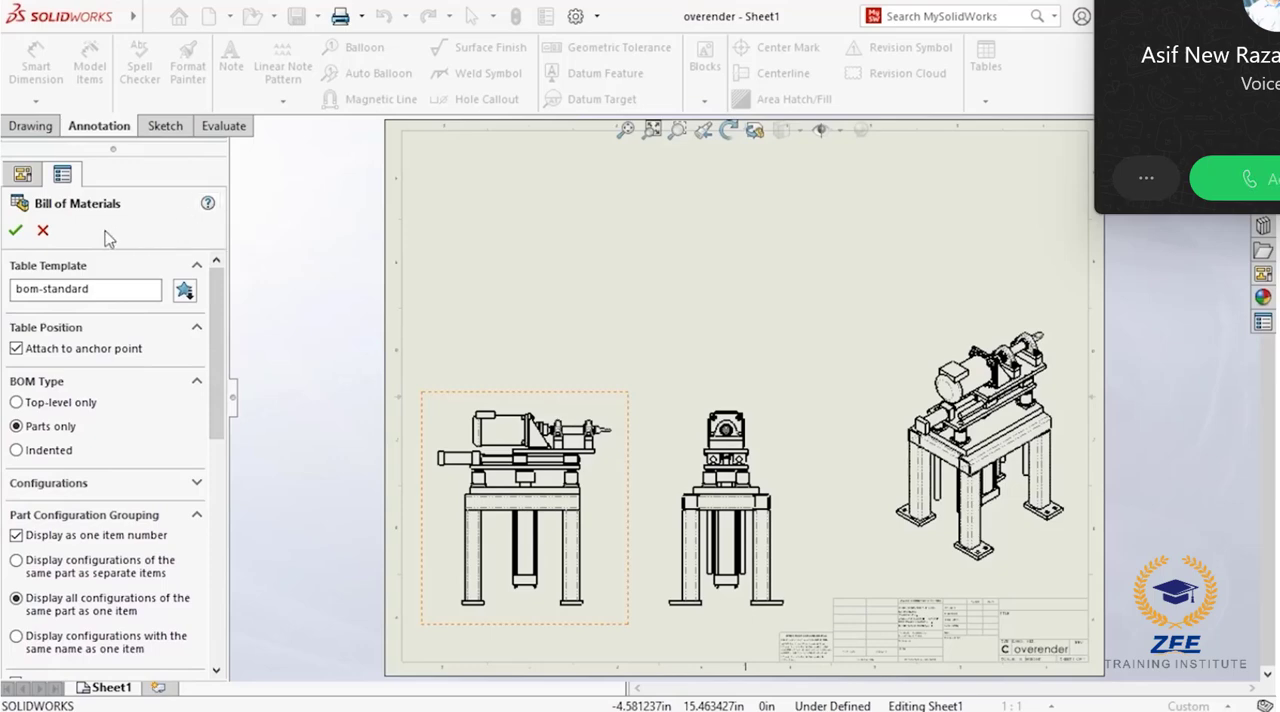
{"action": "left_click", "coordinate": [16, 232]}
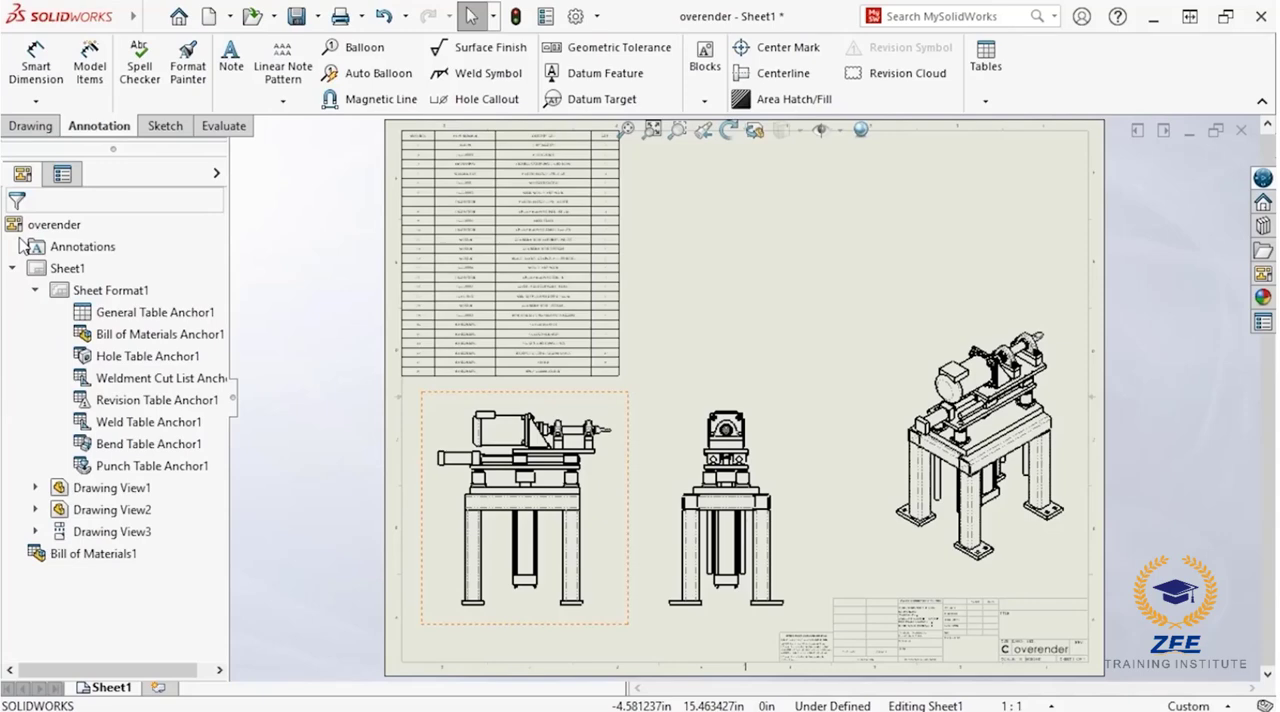
Step: Move the QTY. column of the bill of materials between the PART NUMBER and DESCRIPTION columns
{"action": "left_click", "coordinate": [678, 130]}
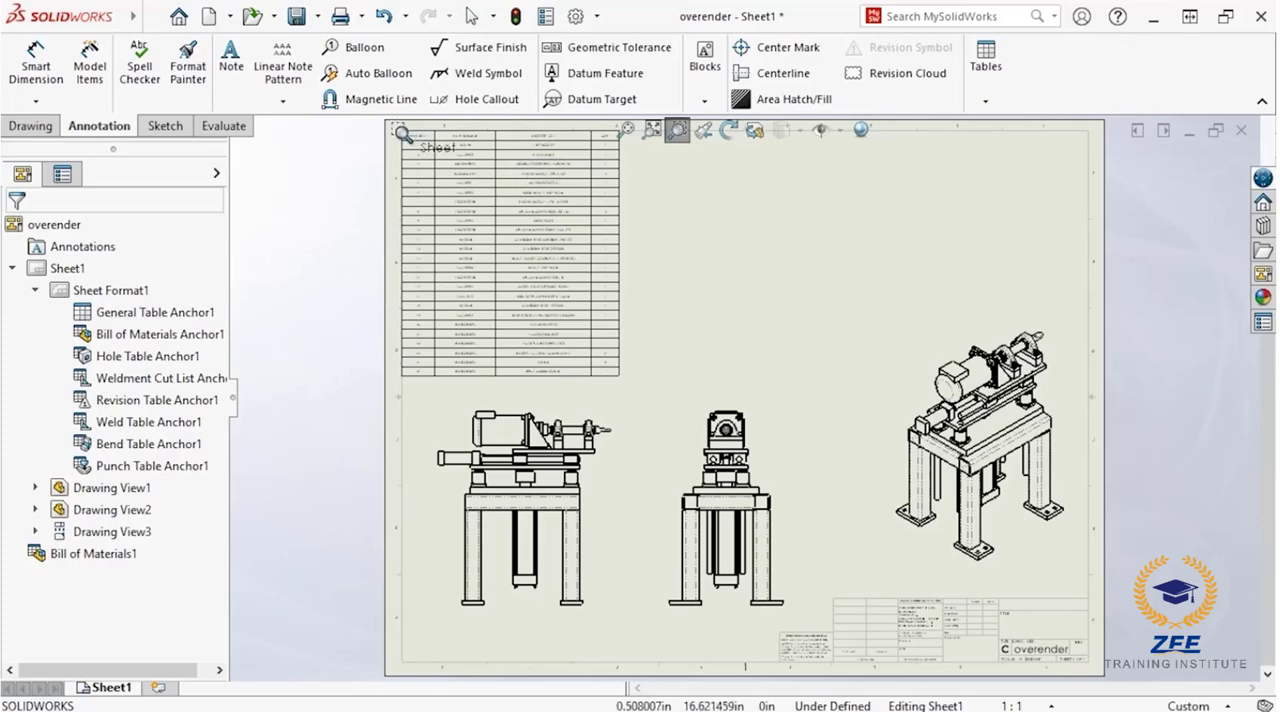
{"action": "left_click_drag", "start_coordinate": [402, 133], "coordinate": [625, 385]}
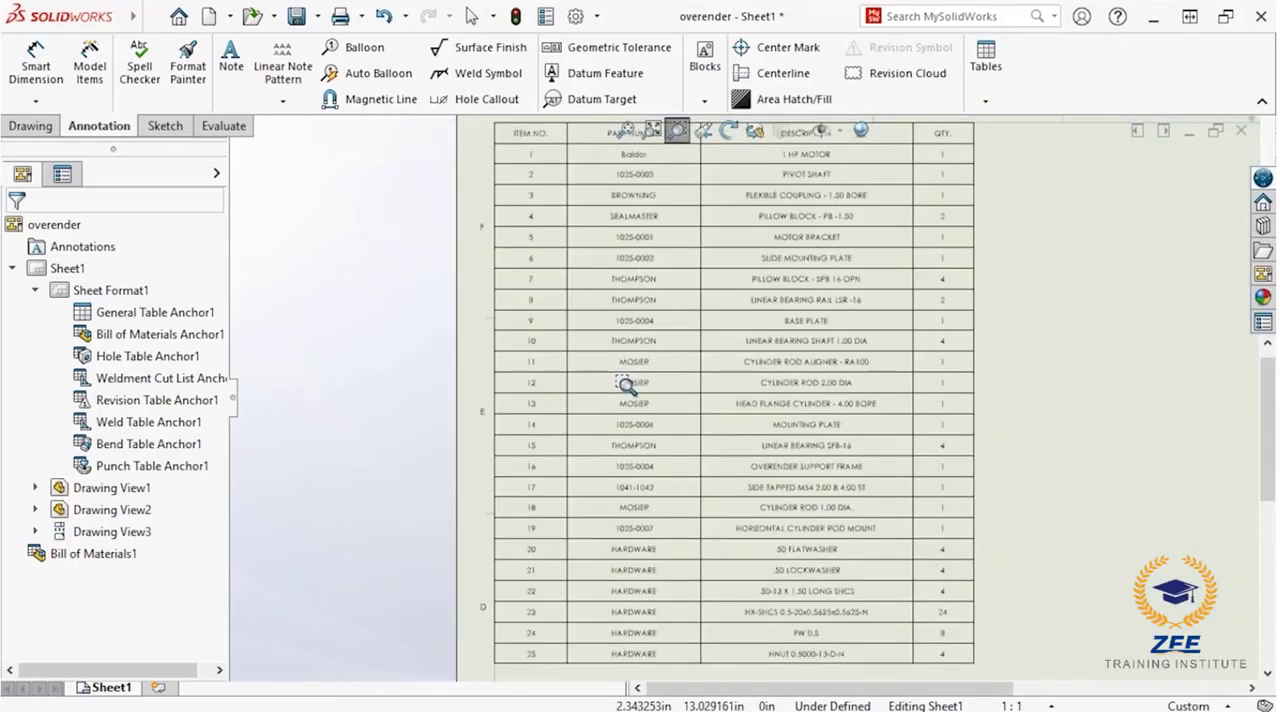
{"action": "mouse_move", "coordinate": [625, 385]}
{"action": "middle_mouse_down"}
{"action": "mouse_move", "coordinate": [601, 473]}
{"action": "mouse_move", "coordinate": [551, 507]}
{"action": "middle_mouse_up"}
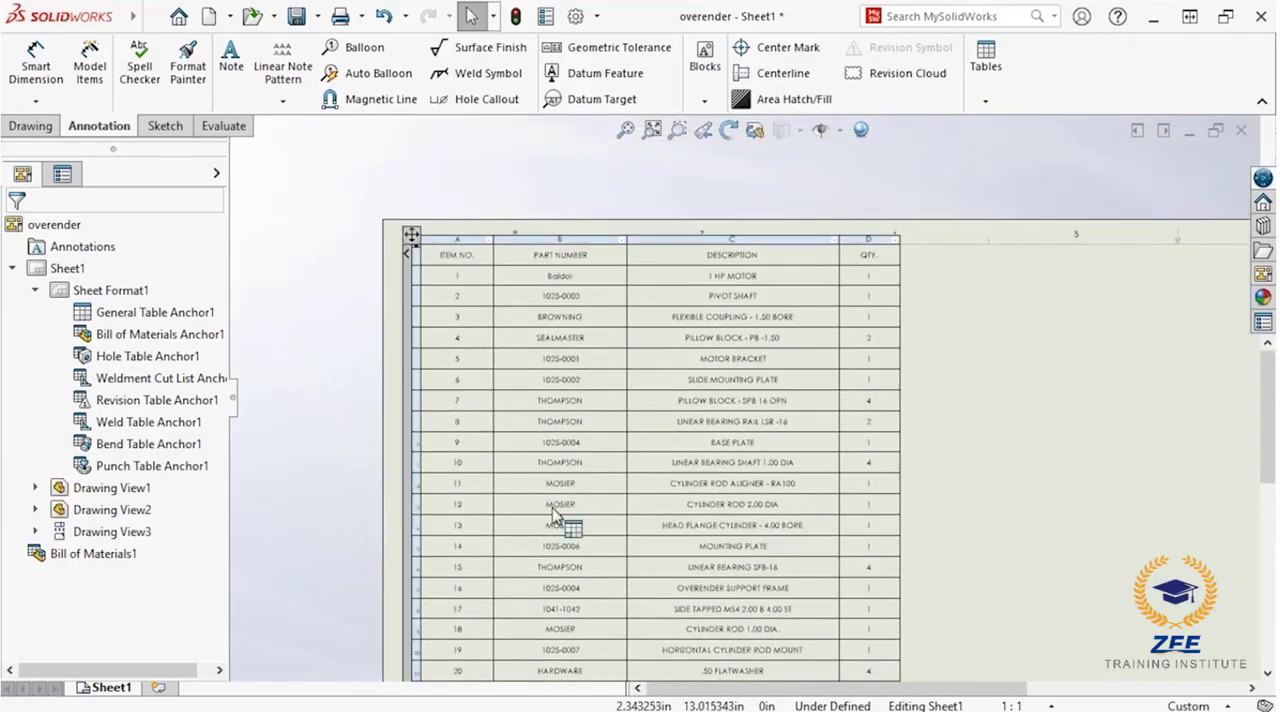
{"action": "scroll", "coordinate": [622, 285], "scroll_direction": "down", "scroll_amount": 3}
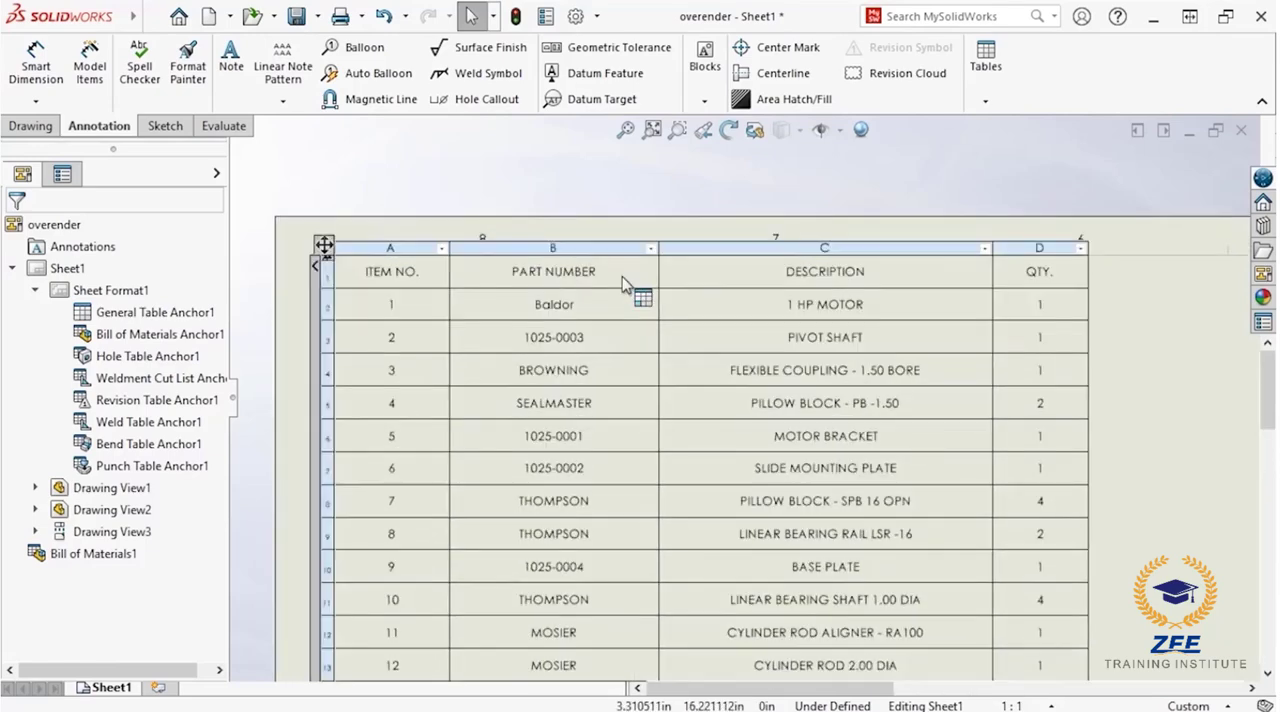
{"action": "scroll", "coordinate": [622, 285], "scroll_direction": "down", "scroll_amount": 1}
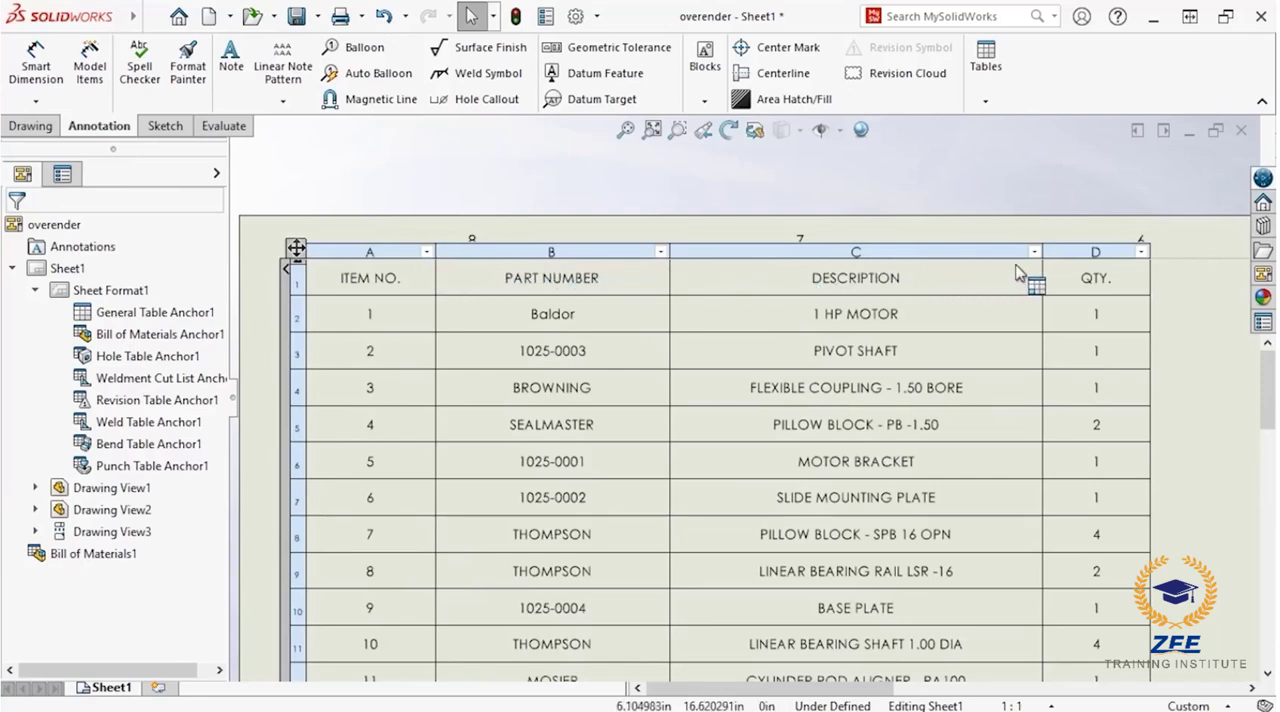
{"action": "left_click", "coordinate": [1071, 251]}
{"action": "left_click_drag", "start_coordinate": [913, 251], "coordinate": [435, 252]}
{"action": "left_click_drag", "start_coordinate": [648, 252], "coordinate": [755, 251]}
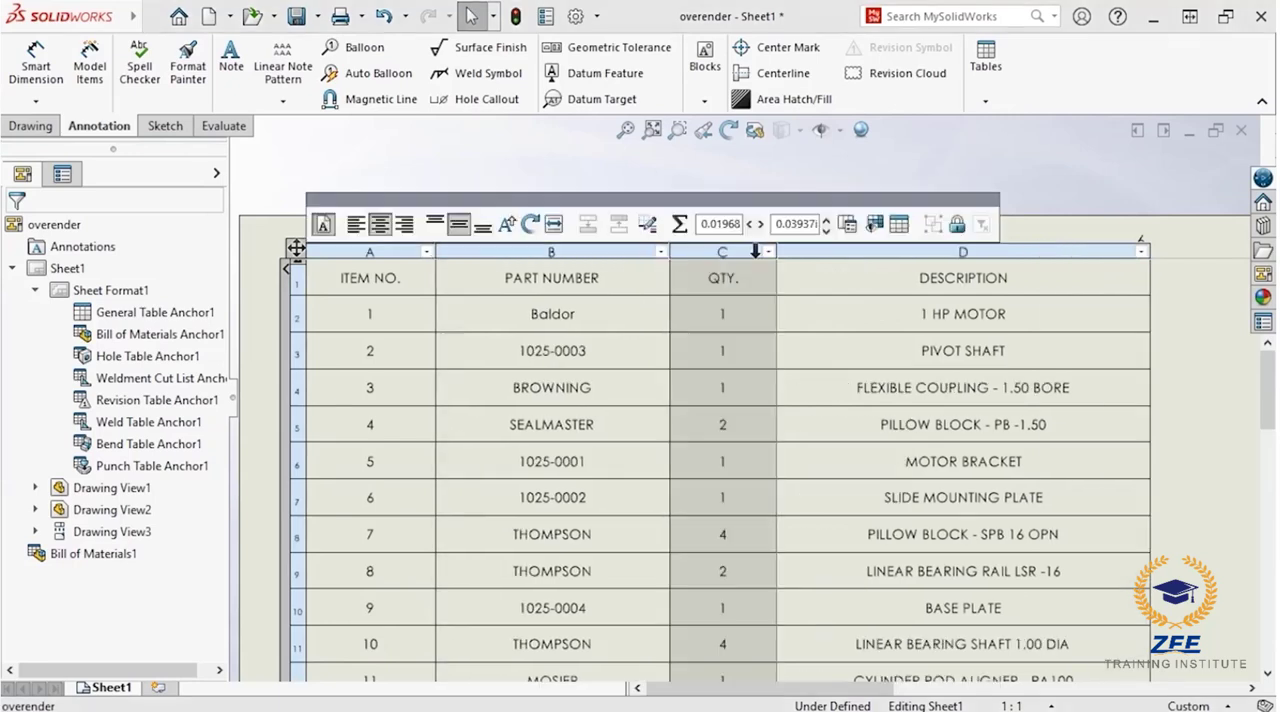
{"action": "left_click", "coordinate": [823, 180]}
{"action": "scroll", "coordinate": [820, 181], "scroll_direction": "down", "scroll_amount": 1}
{"action": "scroll", "coordinate": [820, 178], "scroll_direction": "down", "scroll_amount": 1}
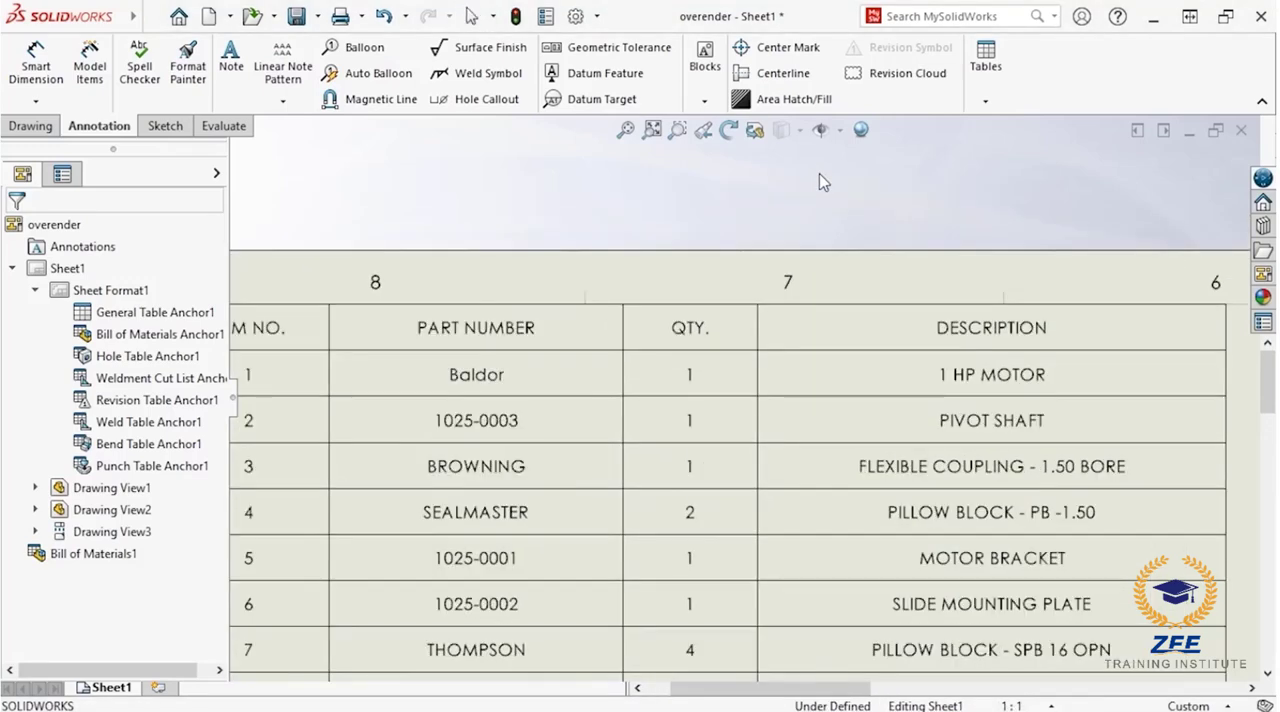
Step: Insert a column after DESCRIPTION in the bill of materials, showing the custom property manufact
{"action": "mouse_move", "coordinate": [820, 178]}
{"action": "middle_mouse_down"}
{"action": "mouse_move", "coordinate": [634, 178]}
{"action": "mouse_move", "coordinate": [488, 90]}
{"action": "middle_mouse_up"}
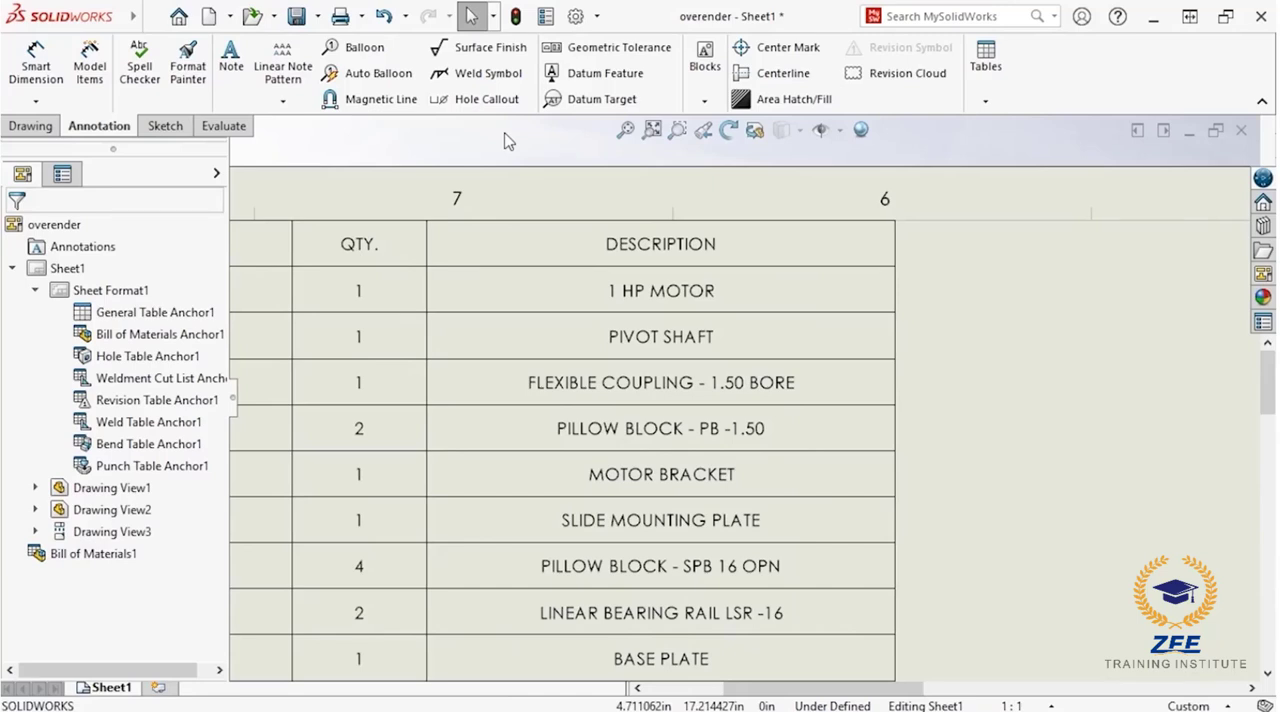
{"action": "right_click", "coordinate": [797, 334]}
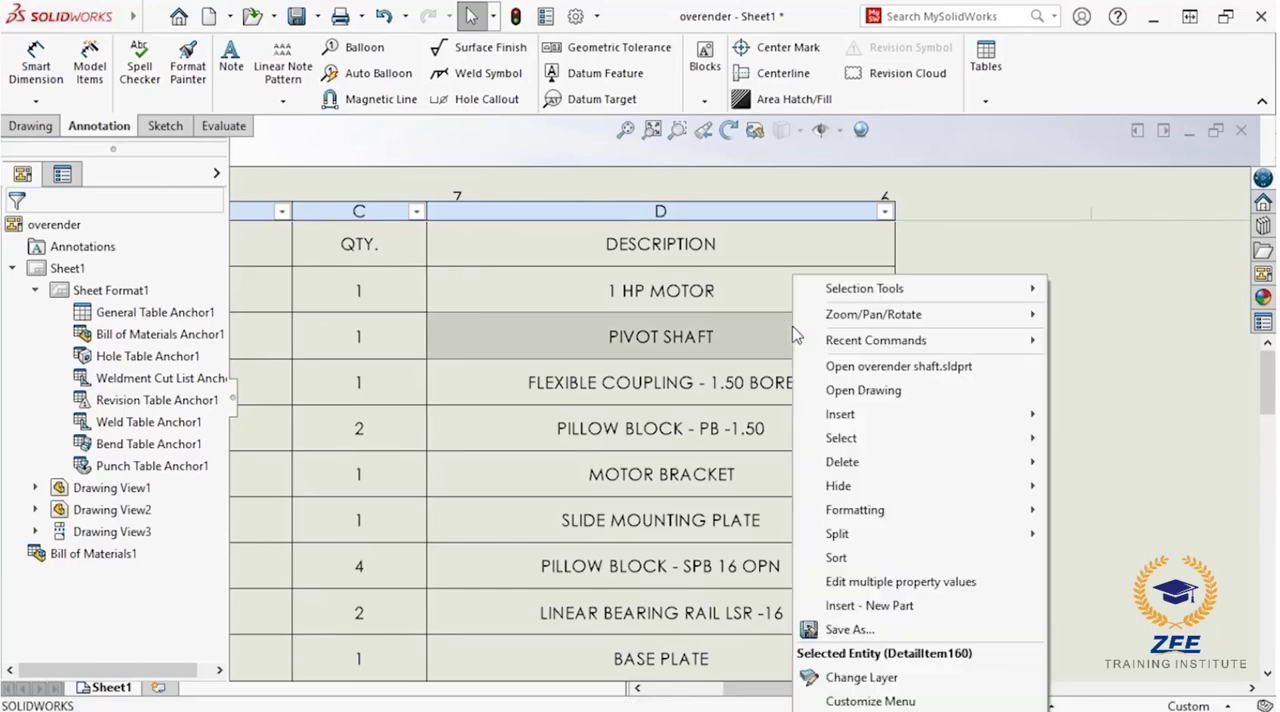
{"action": "mouse_move", "coordinate": [890, 414]}
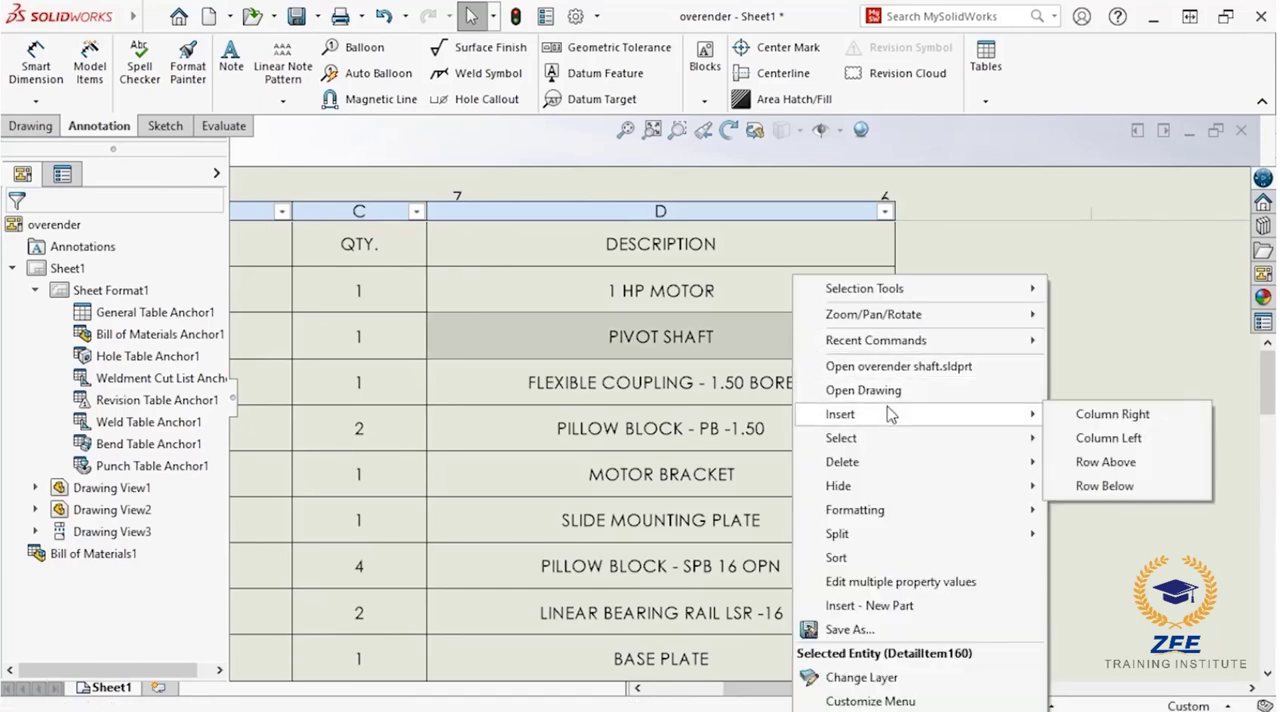
{"action": "left_click", "coordinate": [1063, 429]}
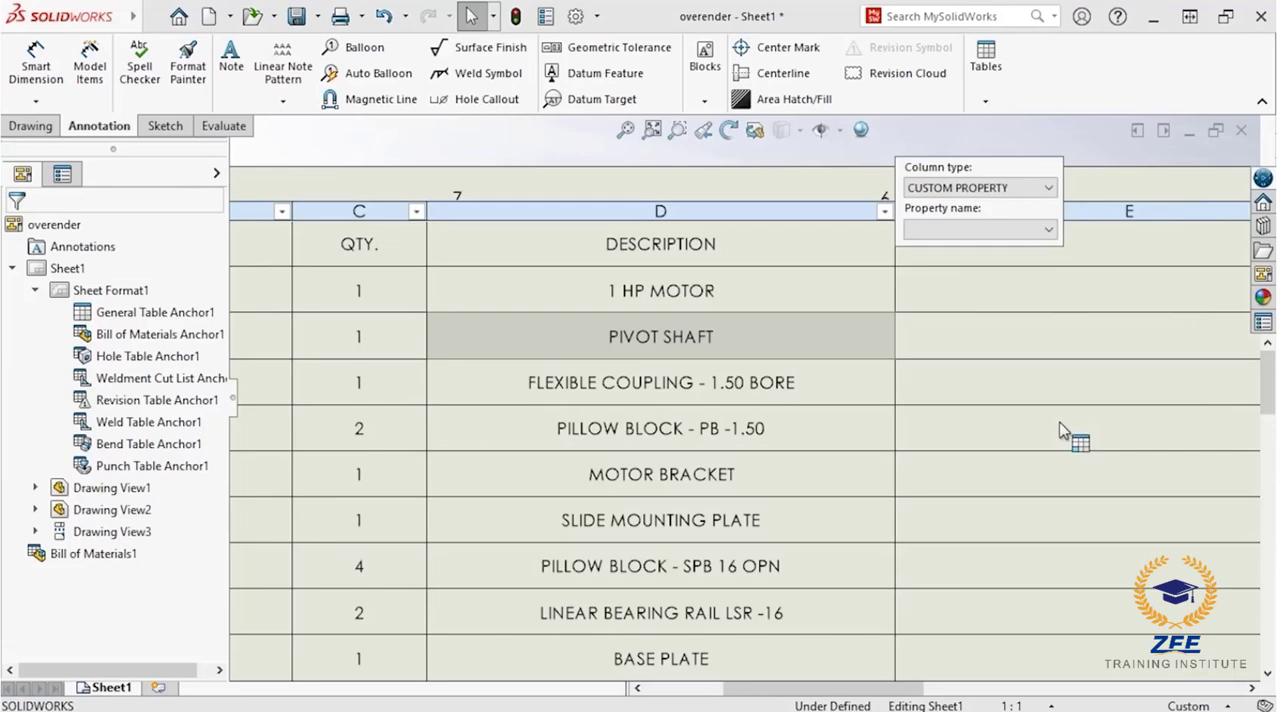
{"action": "left_click", "coordinate": [1047, 230]}
{"action": "left_click", "coordinate": [1040, 262]}
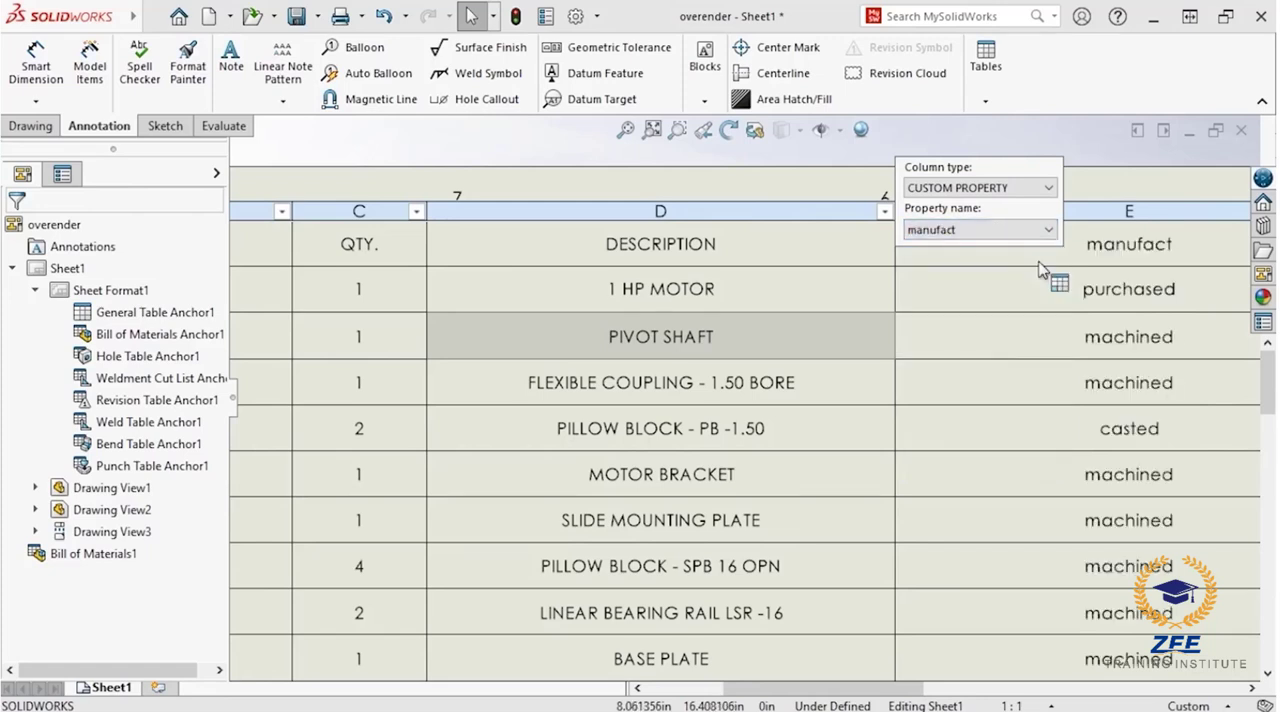
Step: Set the property name of the bill of materials' DESCRIPTION column to description
{"action": "left_click", "coordinate": [846, 211]}
{"action": "left_click", "coordinate": [830, 211]}
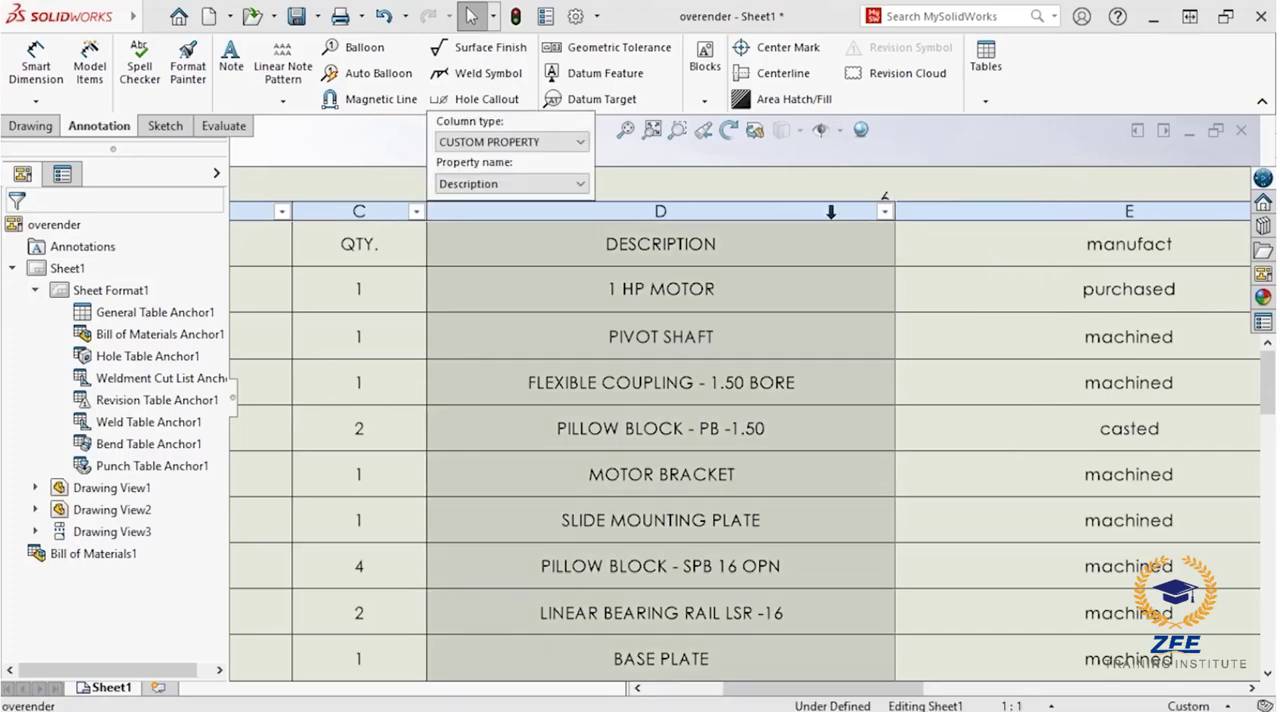
{"action": "left_click", "coordinate": [581, 184]}
{"action": "left_click", "coordinate": [583, 196]}
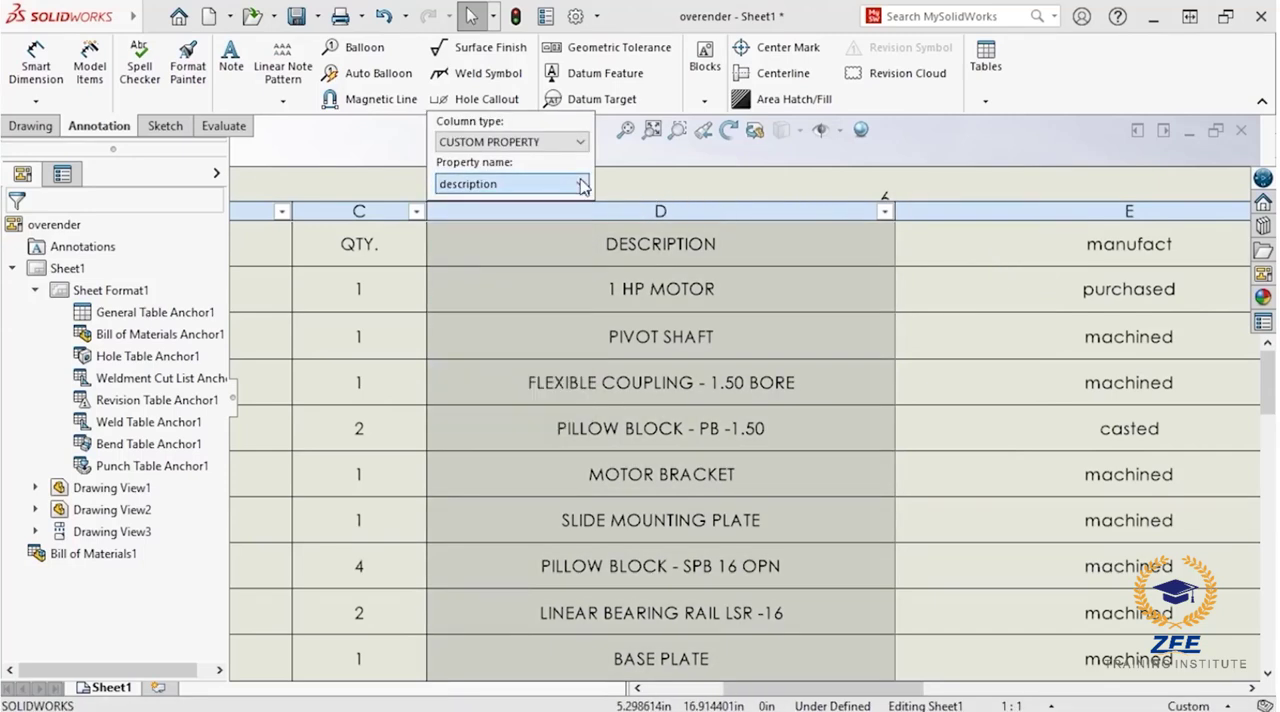
Step: Rename the header of the manufact column to MANUFACTURED
{"action": "left_click", "coordinate": [953, 211]}
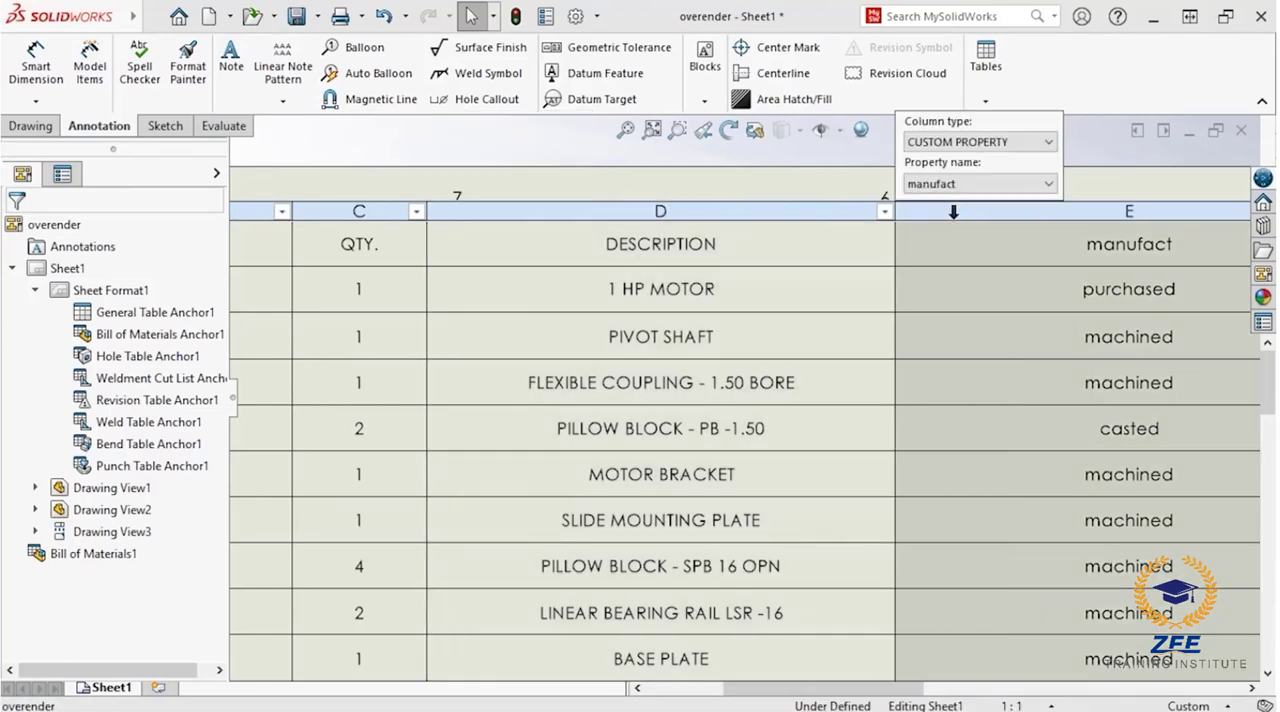
{"action": "double_click", "coordinate": [1038, 246]}
{"action": "key", "text": "ctrl+a"}
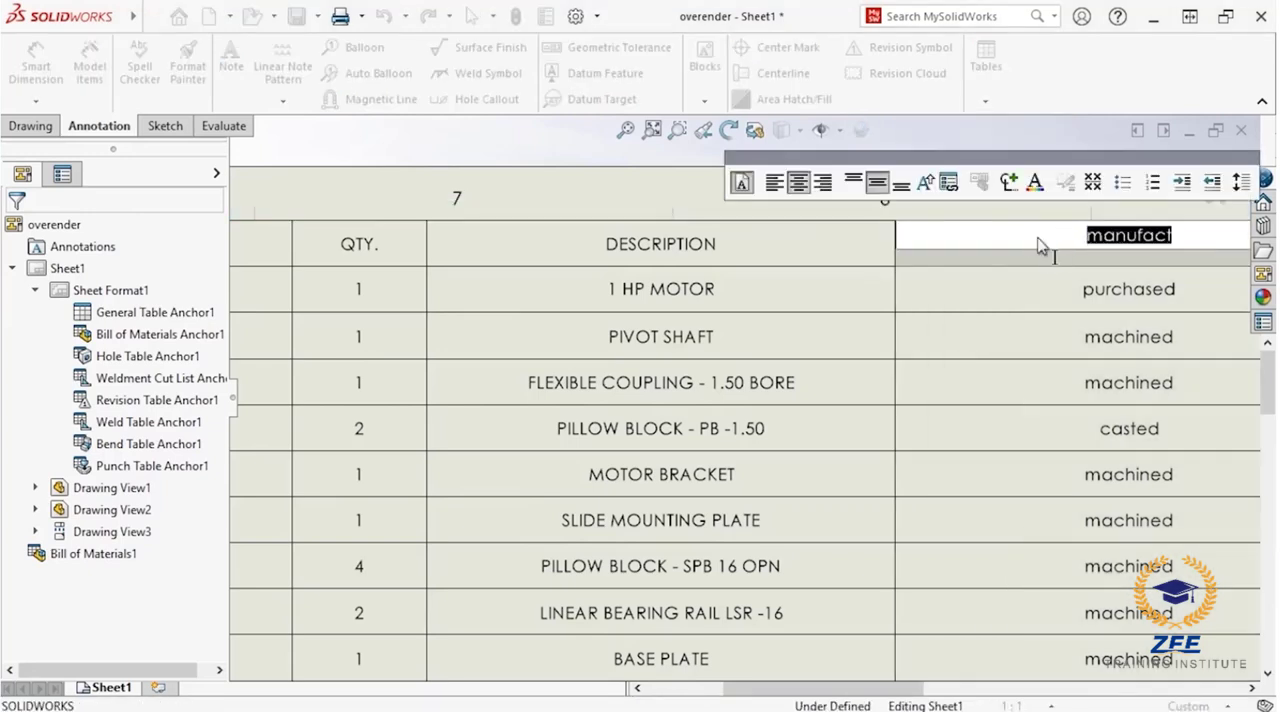
{"action": "type", "text": "MANUFACTURED"}
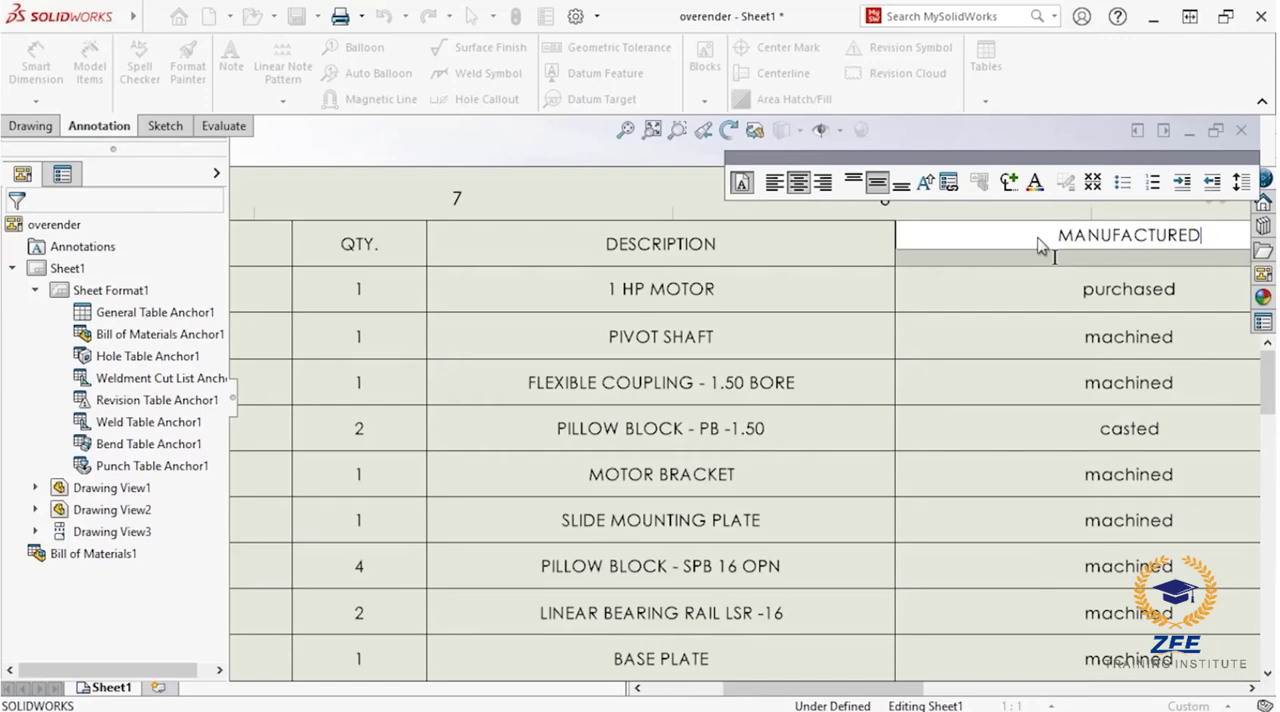
{"action": "left_click", "coordinate": [1045, 292]}
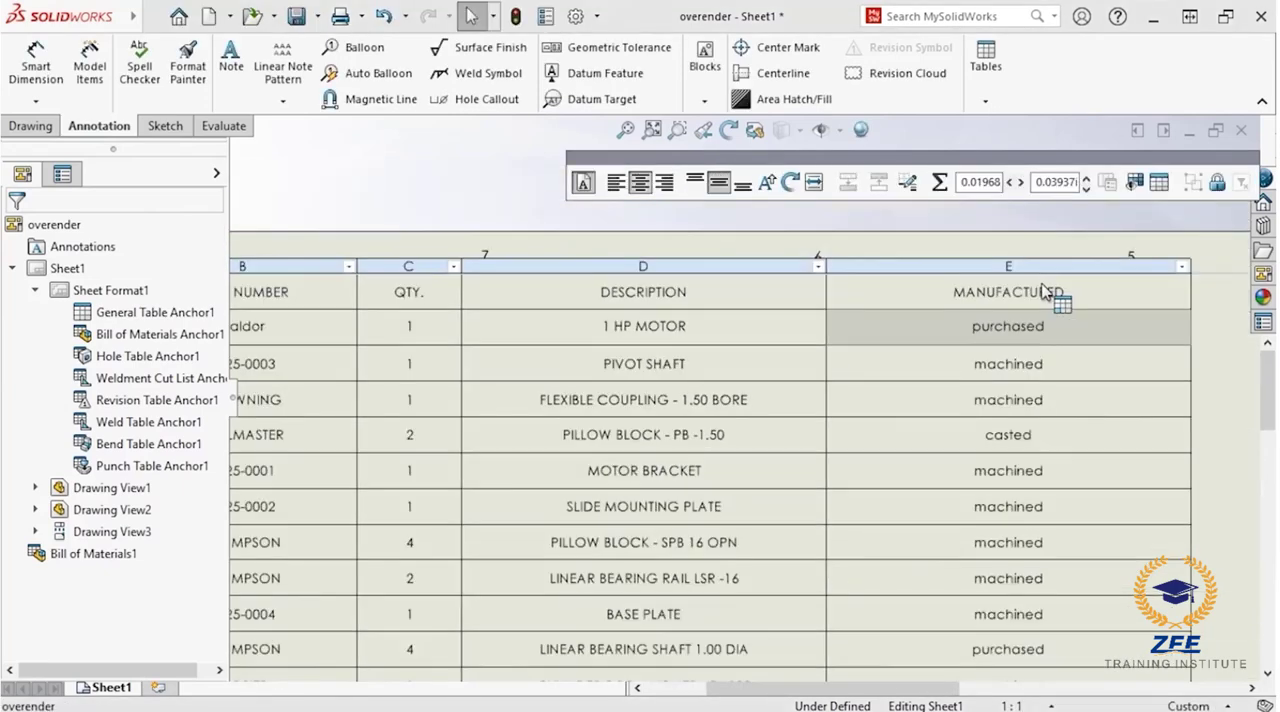
Step: Left-align the MANUFACTURED column's text and center its header cell
{"action": "left_click_drag", "start_coordinate": [1068, 163], "coordinate": [889, 170]}
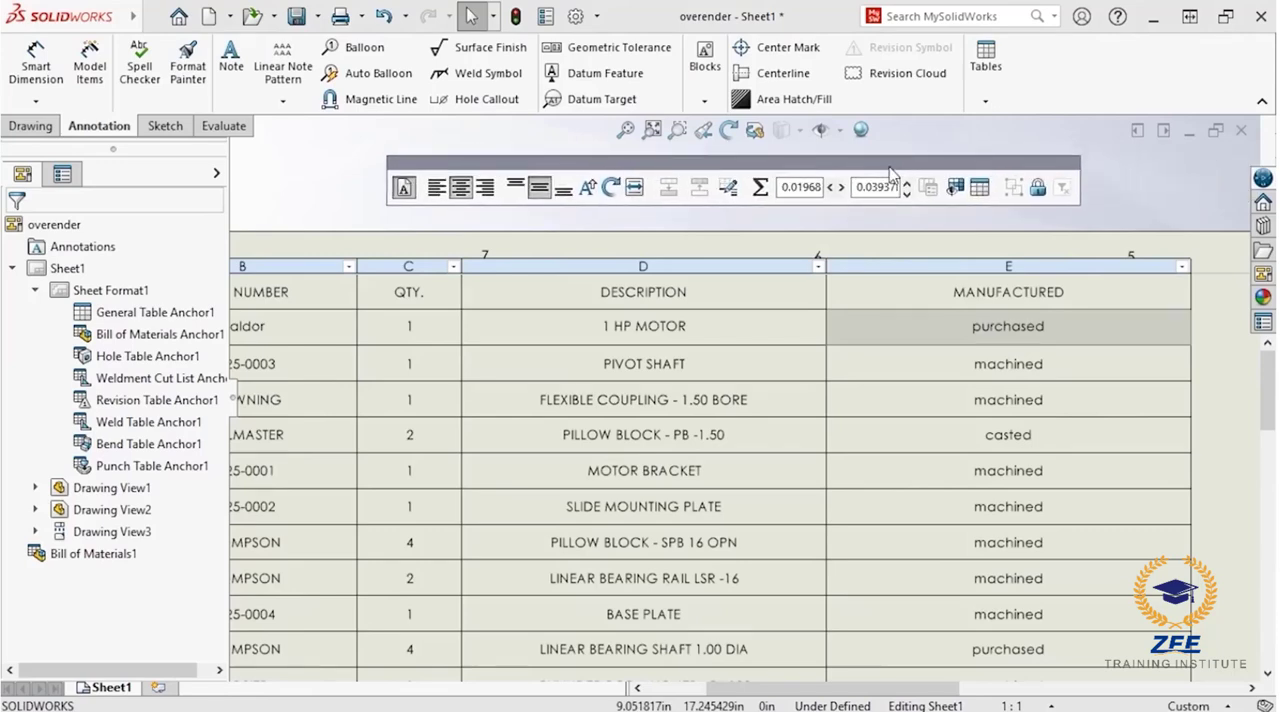
{"action": "left_click", "coordinate": [910, 259]}
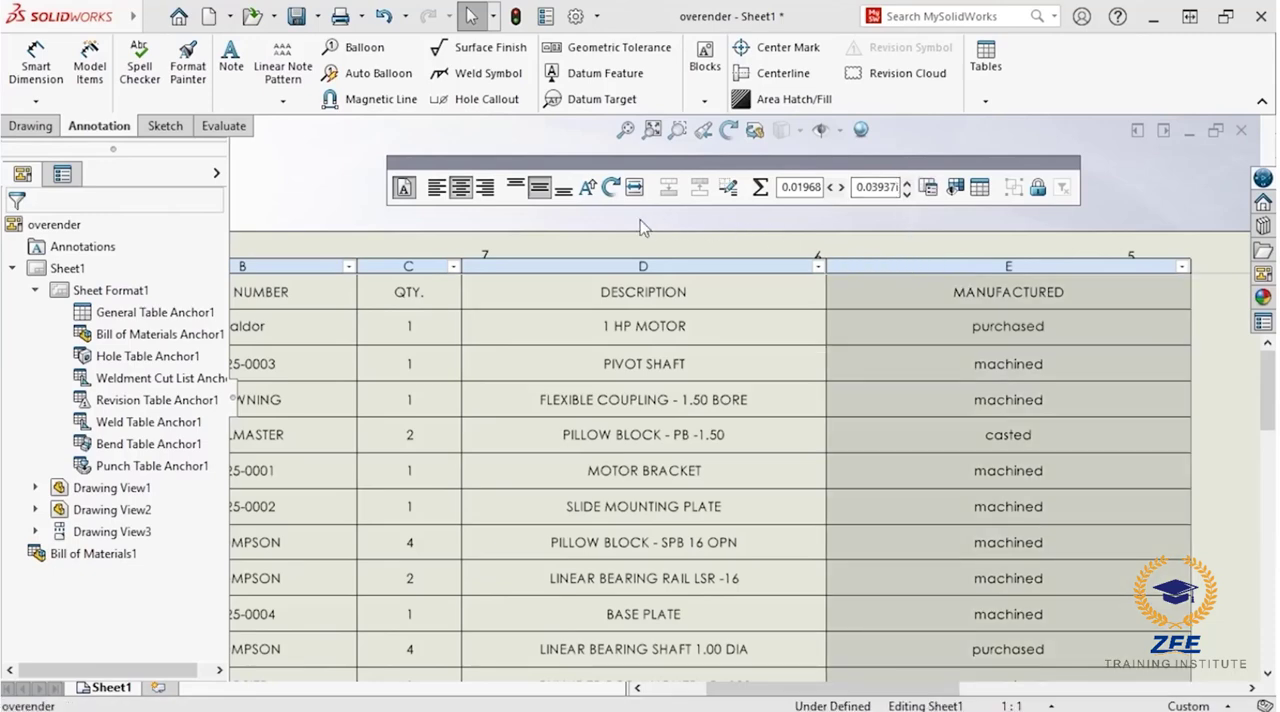
{"action": "left_click", "coordinate": [437, 188]}
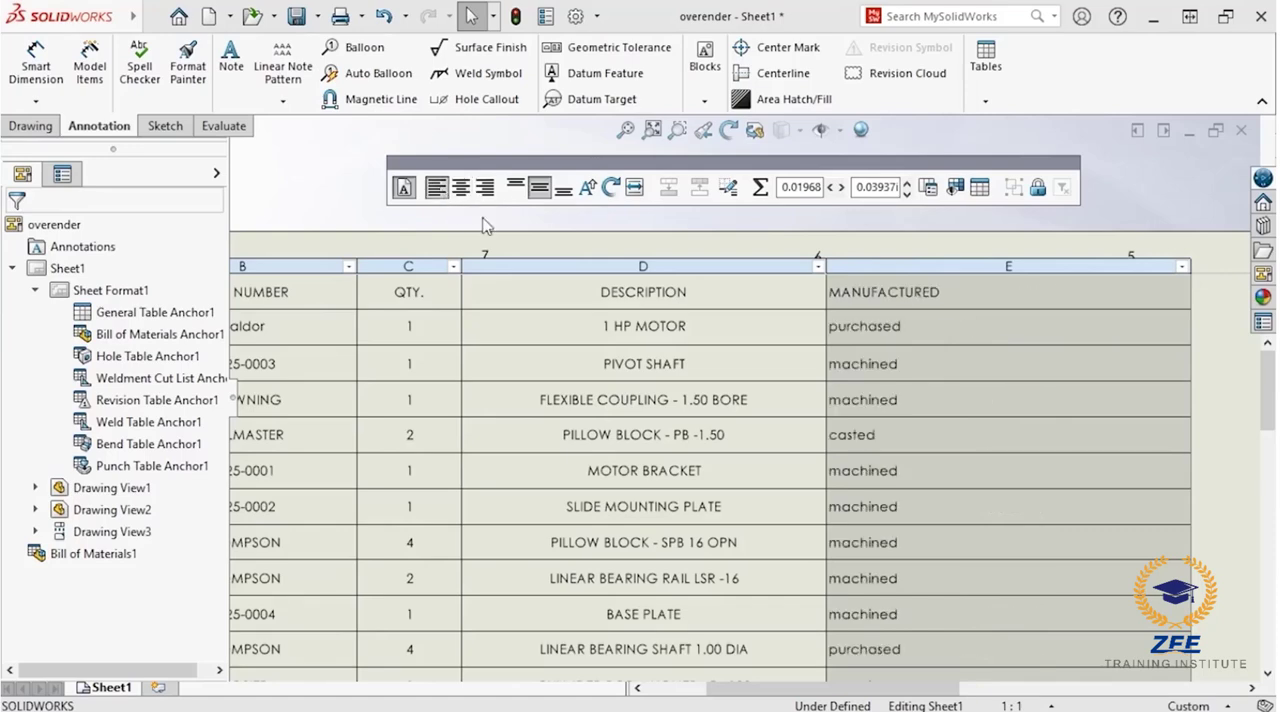
{"action": "left_click", "coordinate": [917, 303]}
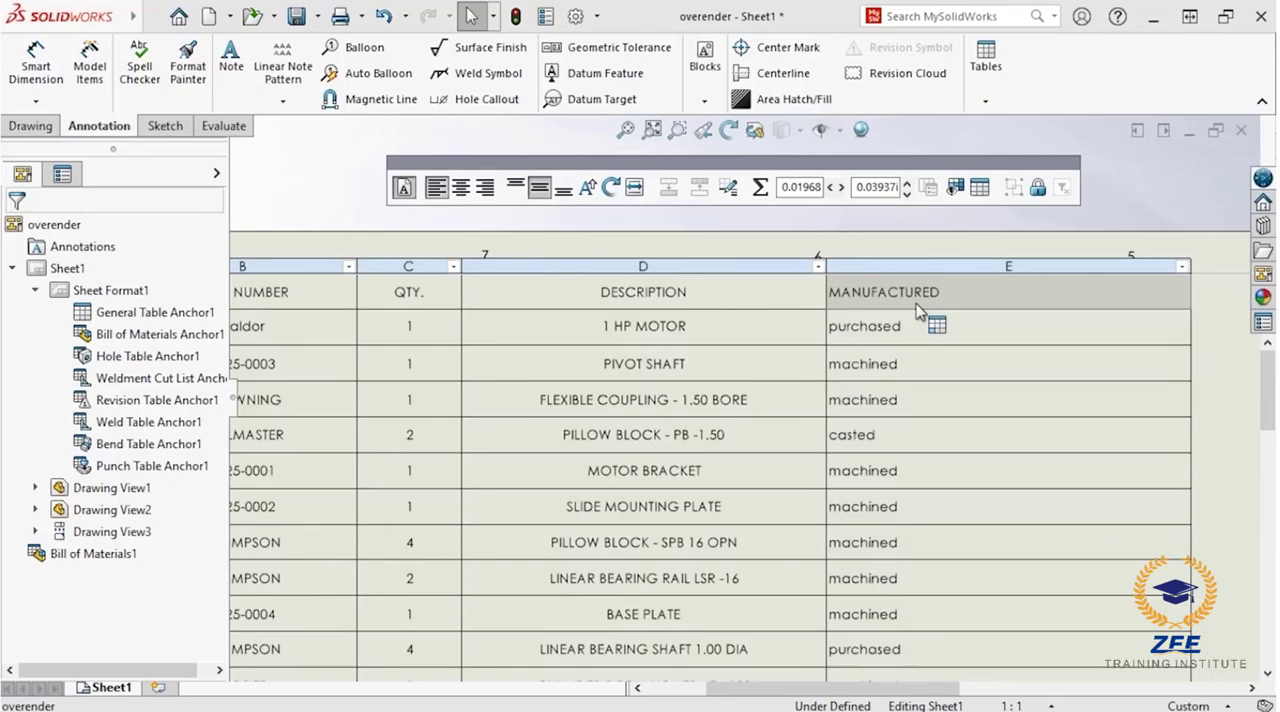
{"action": "left_click", "coordinate": [461, 188]}
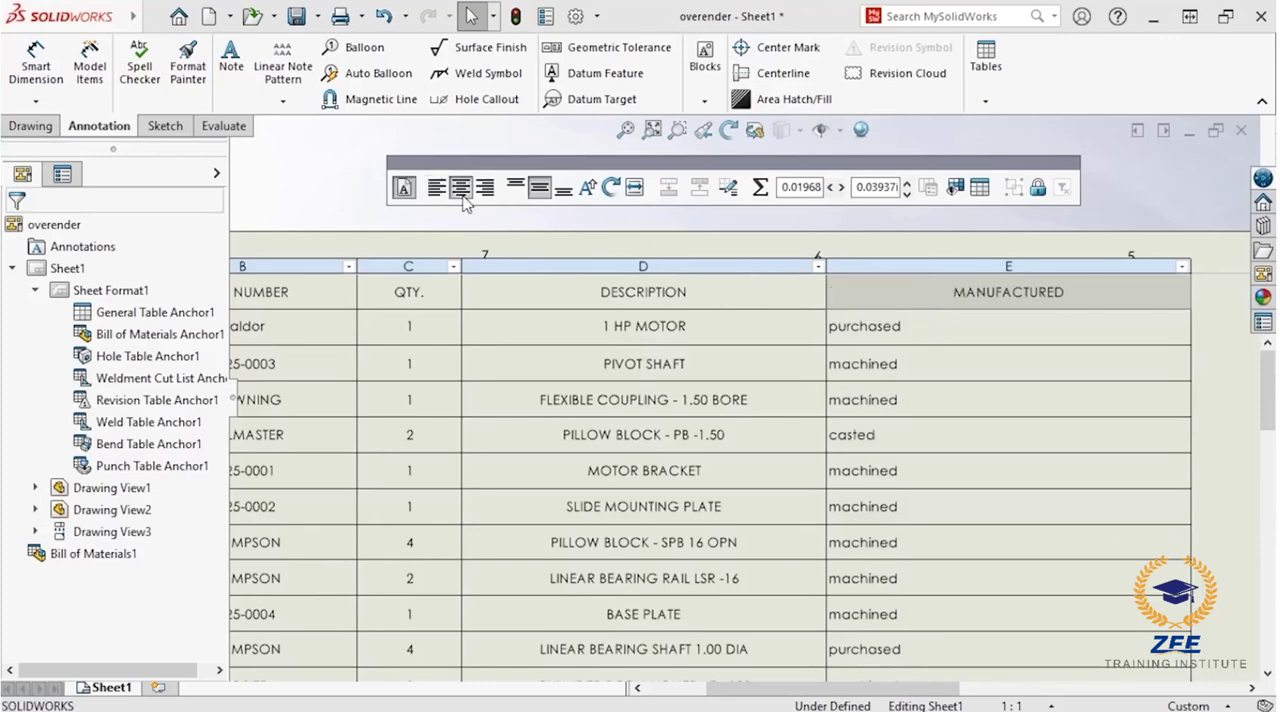
Step: Left-align the PART NUMBER, QTY. and DESCRIPTION columns, and center the text of the table's header row
{"action": "middle_click_drag", "start_coordinate": [409, 251], "coordinate": [646, 226]}
{"action": "left_click", "coordinate": [655, 236]}
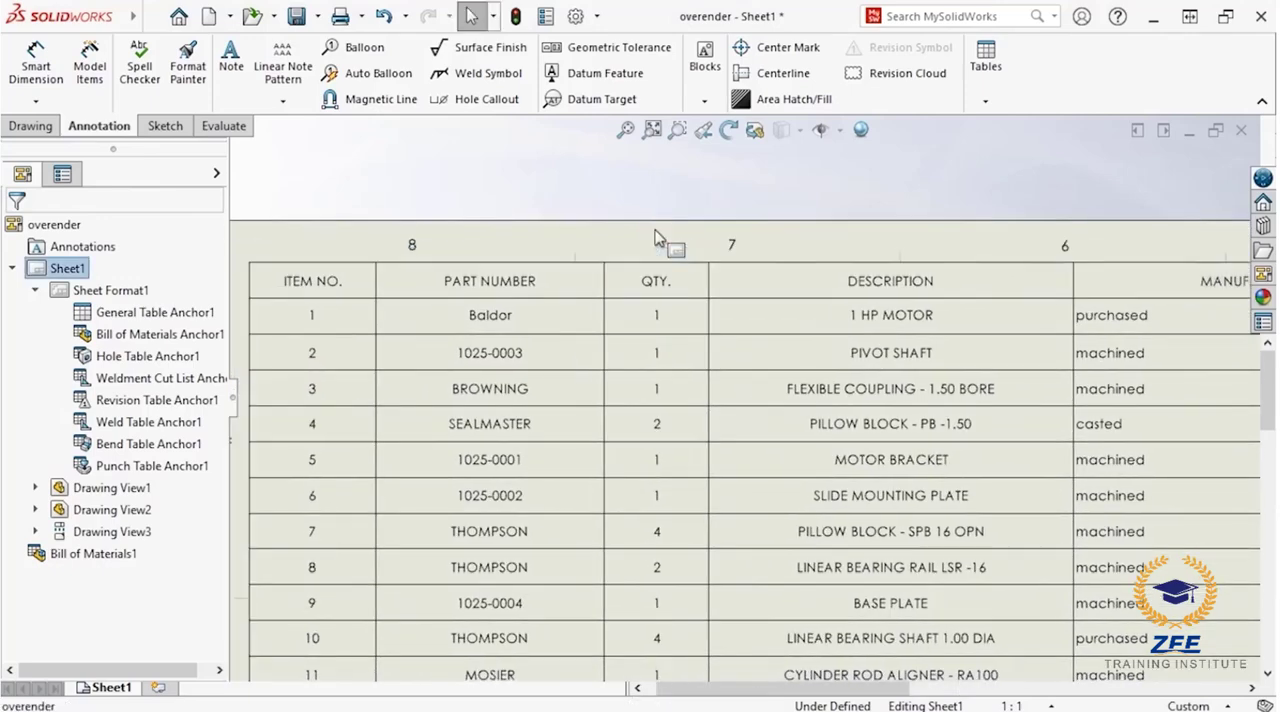
{"action": "left_click", "coordinate": [772, 254]}
{"action": "left_click", "coordinate": [656, 254], "text": "ctrl"}
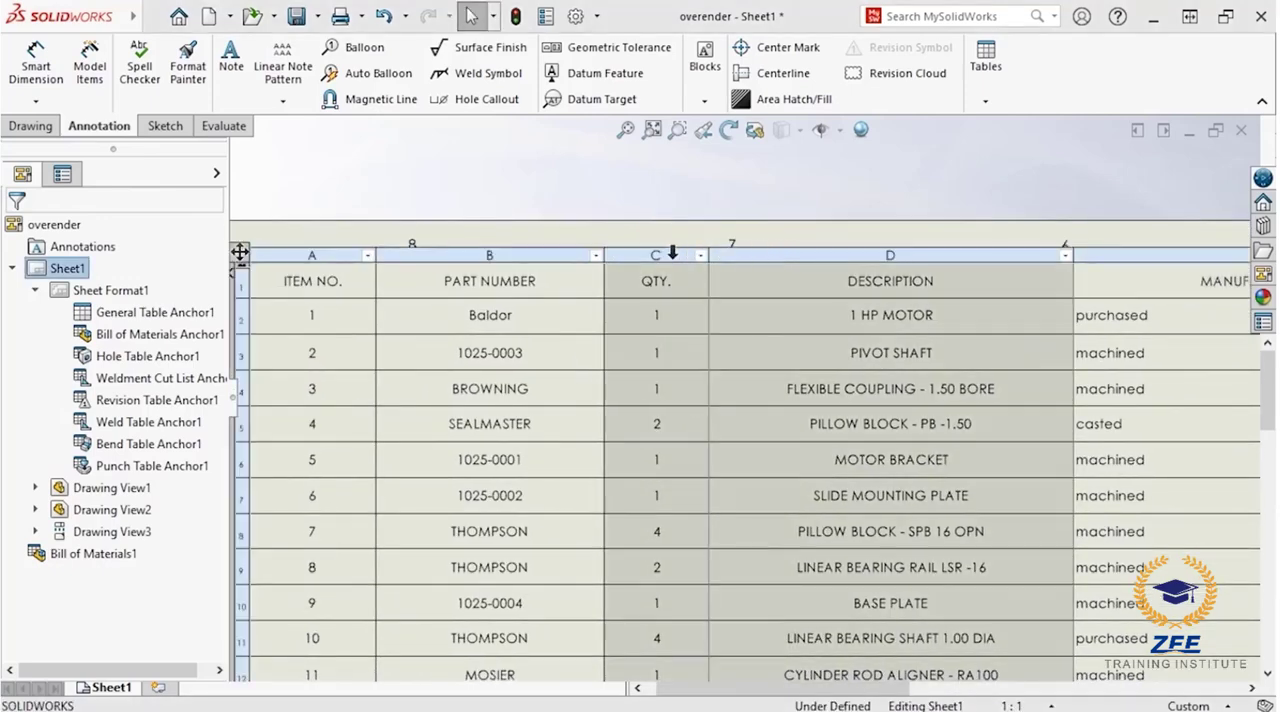
{"action": "left_click", "coordinate": [560, 254], "text": "ctrl"}
{"action": "left_click", "coordinate": [656, 252], "text": "ctrl"}
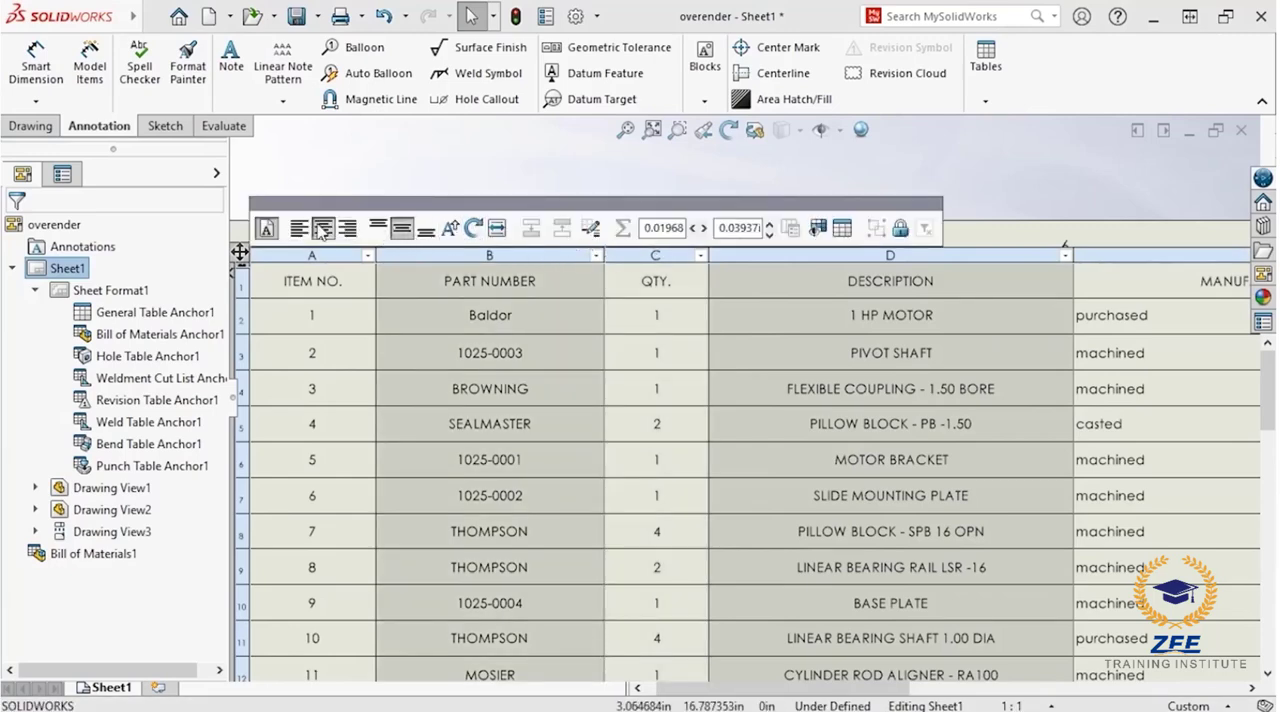
{"action": "left_click", "coordinate": [306, 230]}
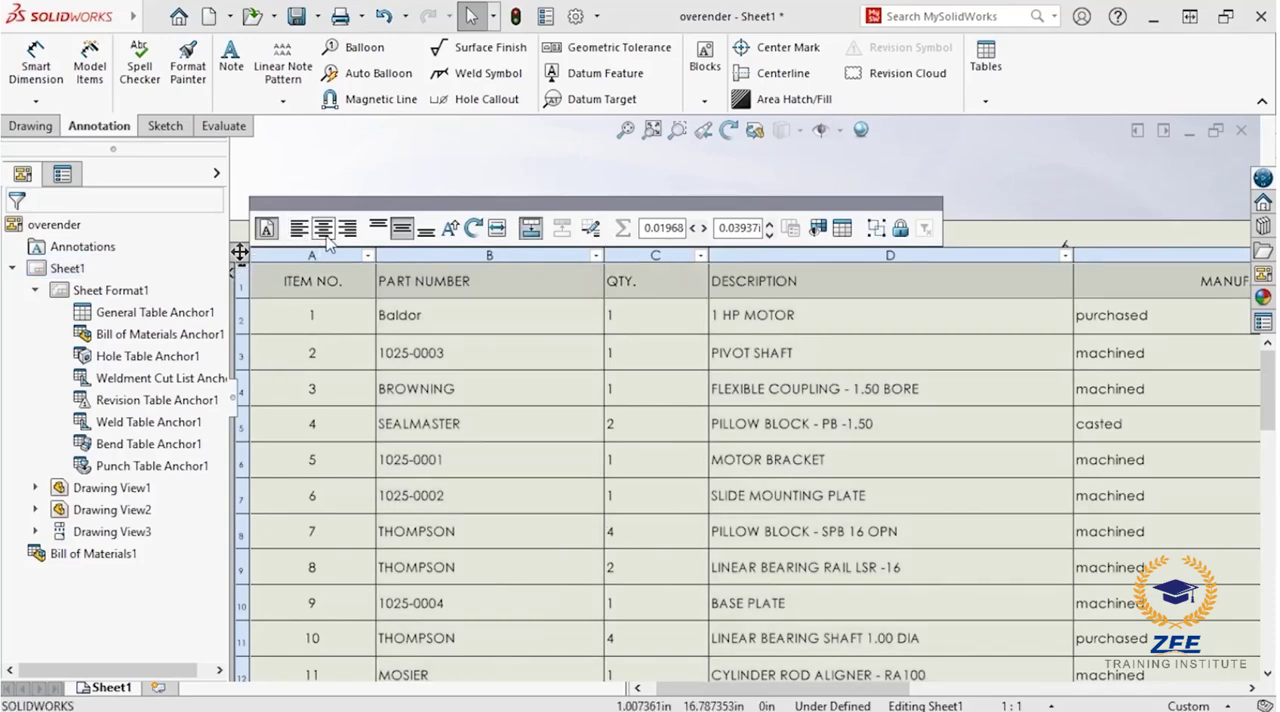
{"action": "left_click", "coordinate": [324, 230]}
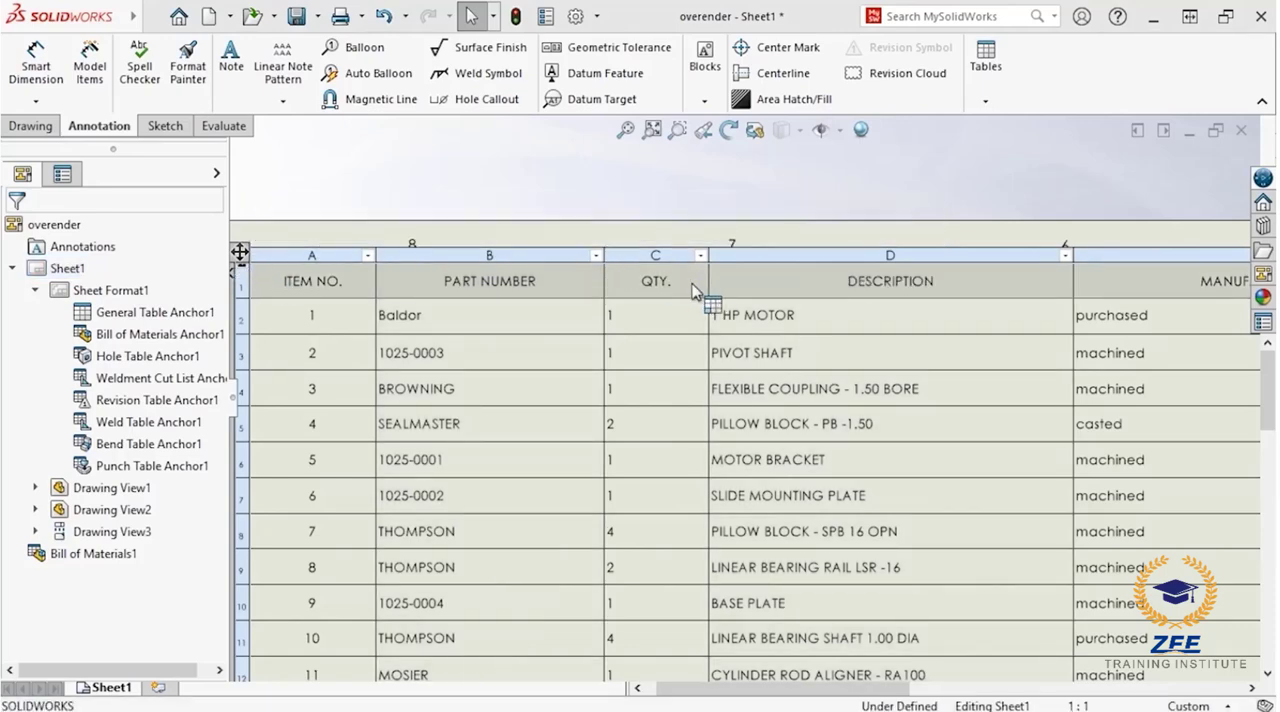
Step: Narrow all five columns of the bill of materials so they fit closely around their text
{"action": "mouse_move", "coordinate": [686, 281]}
{"action": "middle_mouse_down"}
{"action": "mouse_move", "coordinate": [385, 250]}
{"action": "mouse_move", "coordinate": [373, 260]}
{"action": "middle_mouse_up"}
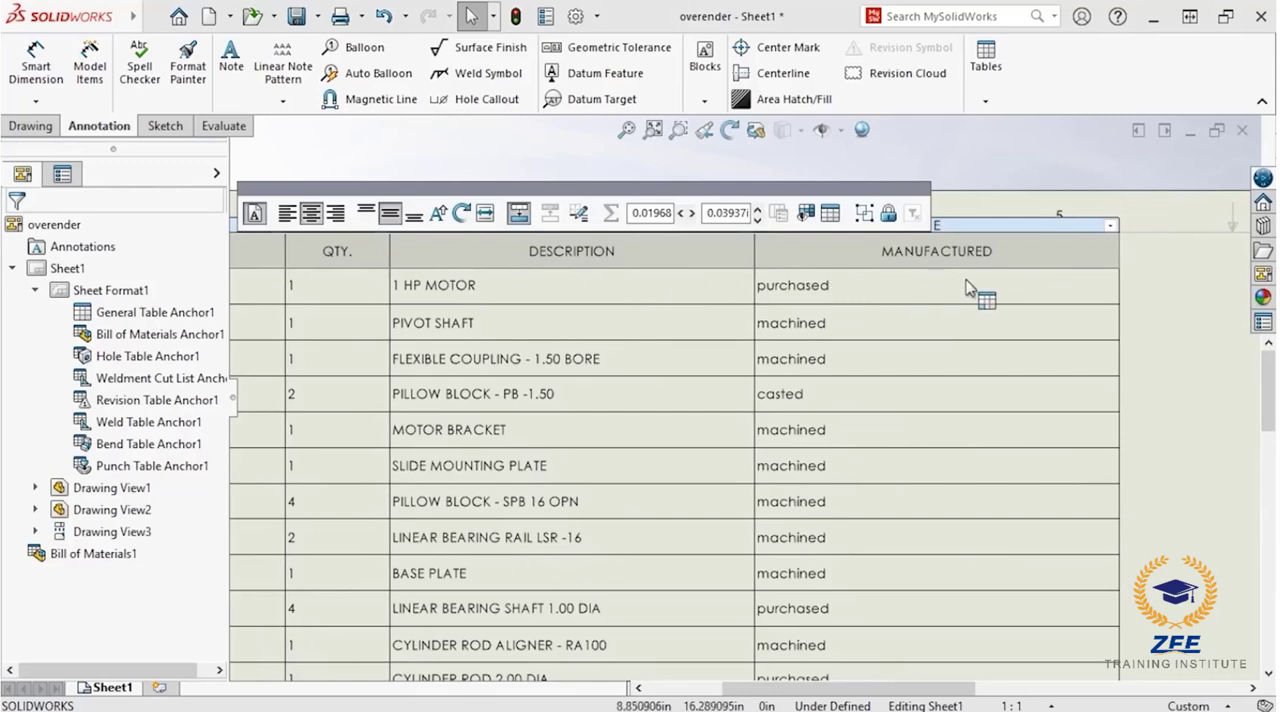
{"action": "left_click", "coordinate": [1046, 292]}
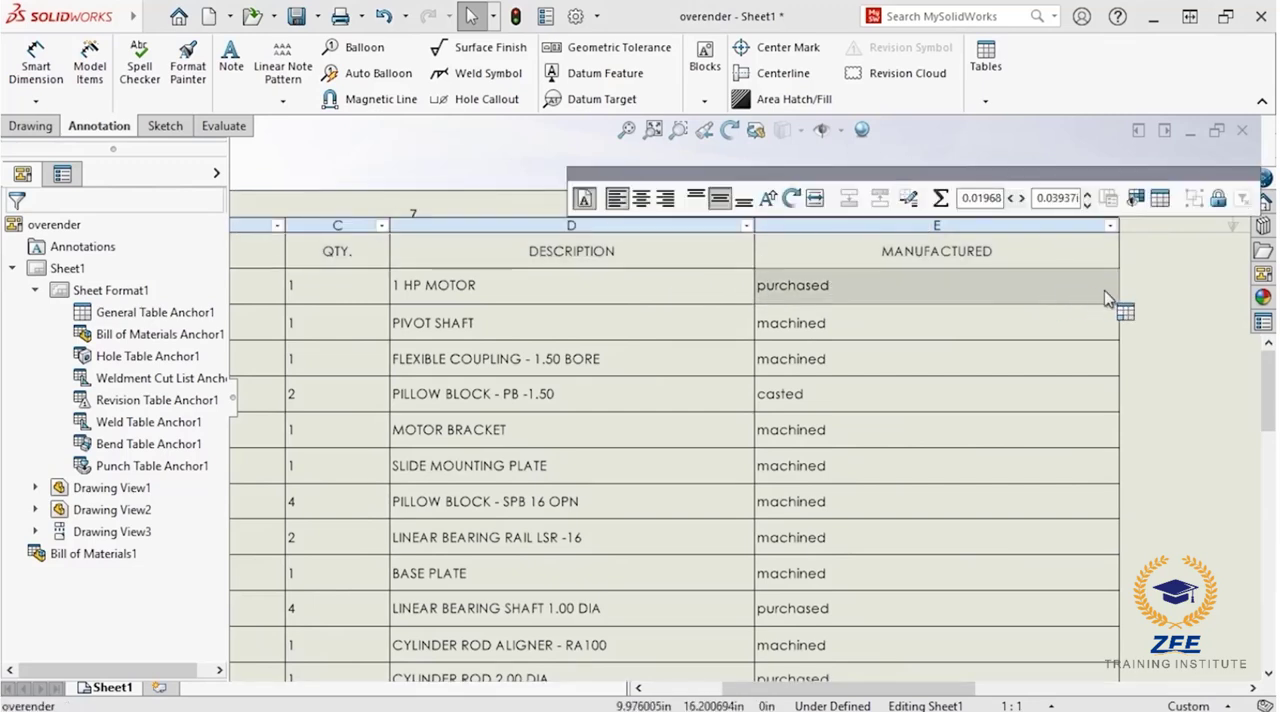
{"action": "left_click_drag", "start_coordinate": [1120, 287], "coordinate": [885, 292]}
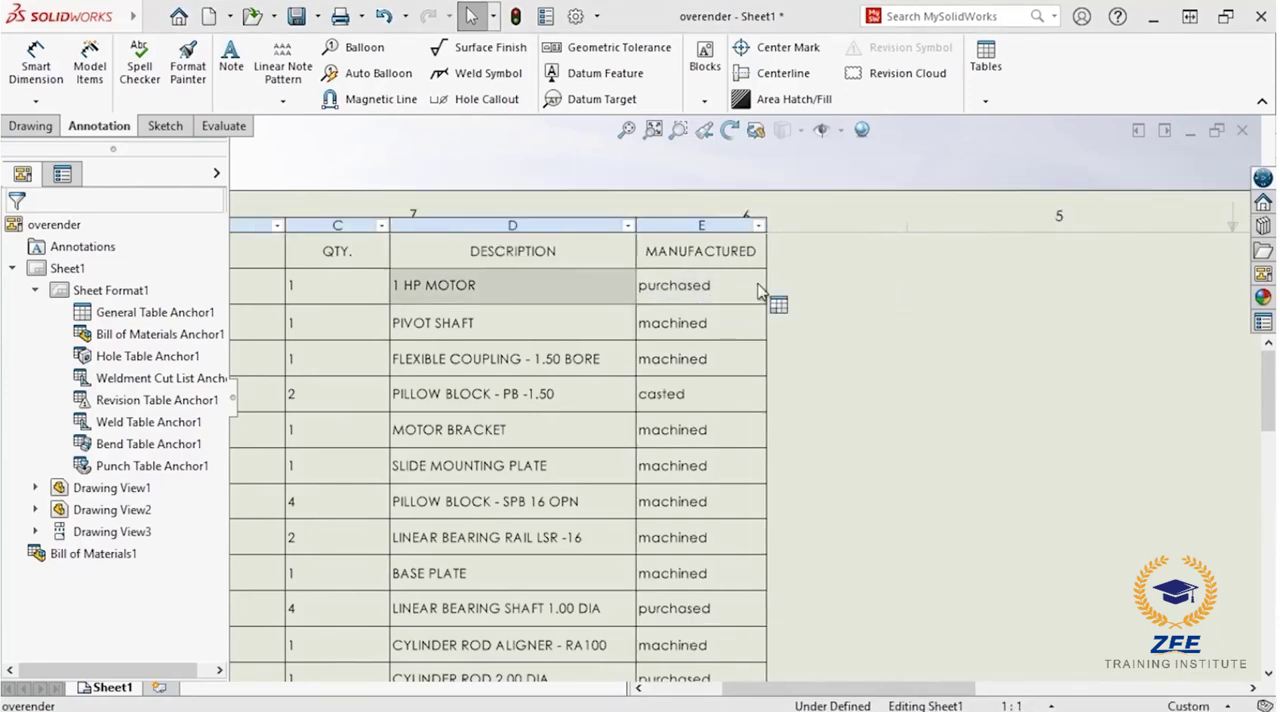
{"action": "middle_click_drag", "start_coordinate": [786, 286], "coordinate": [1157, 283]}
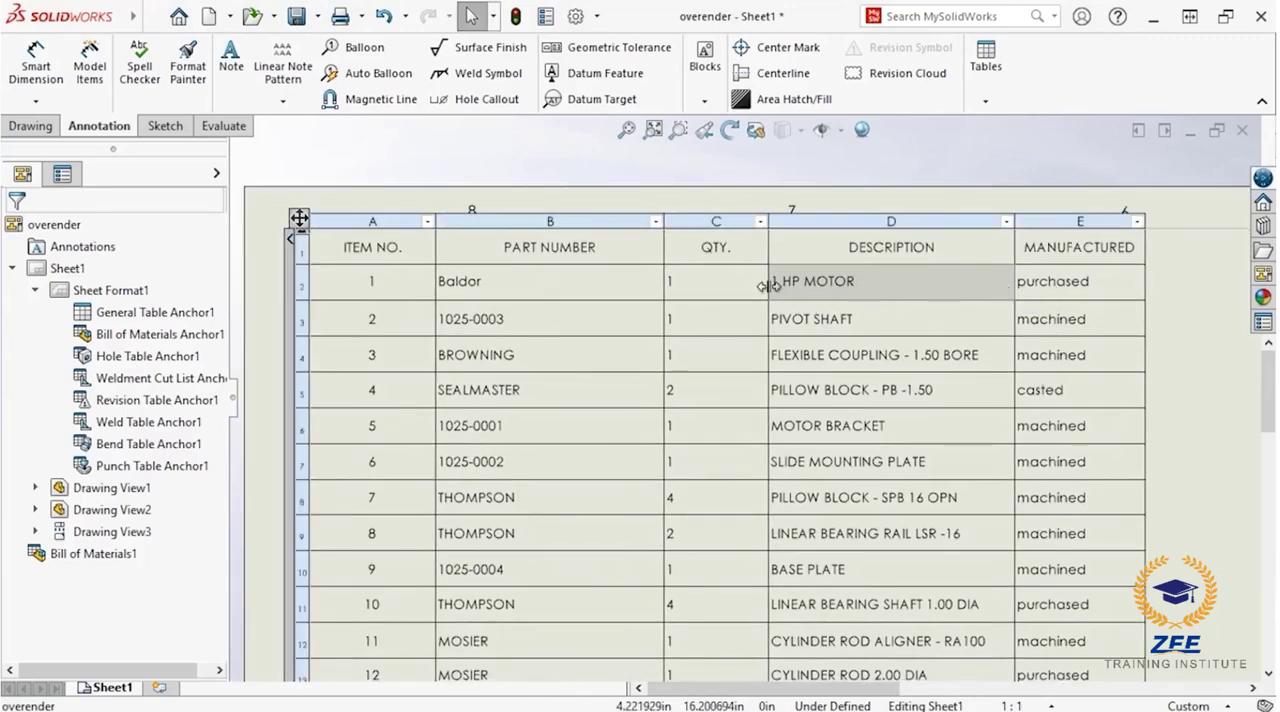
{"action": "left_click_drag", "start_coordinate": [767, 287], "coordinate": [435, 281]}
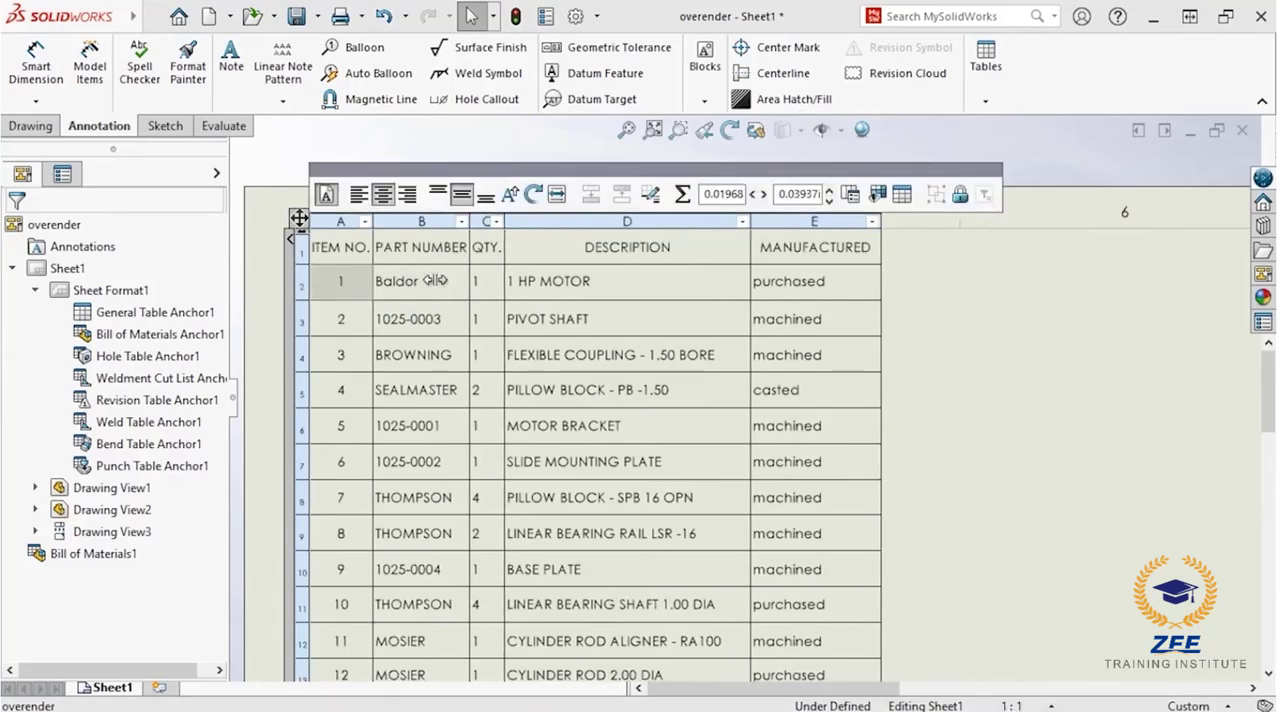
Step: Split the bill of materials horizontally above item 18
{"action": "middle_click_drag", "start_coordinate": [420, 572], "coordinate": [418, 57]}
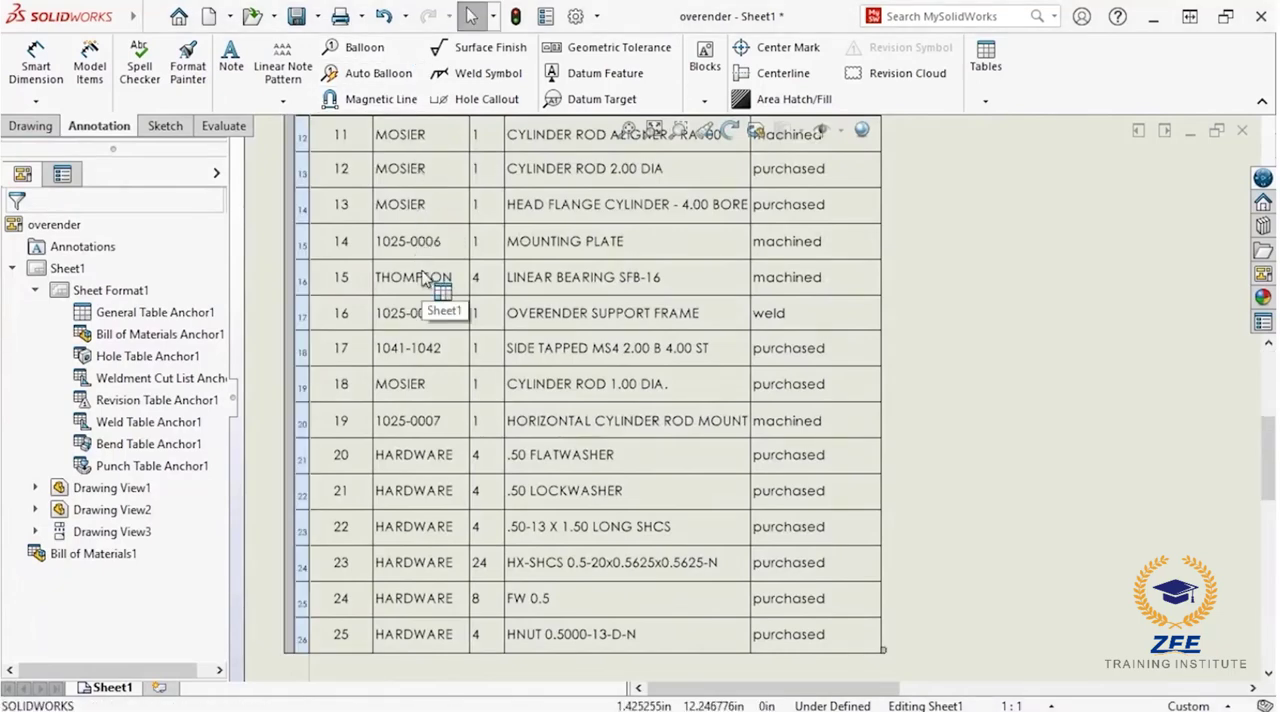
{"action": "right_click", "coordinate": [362, 393]}
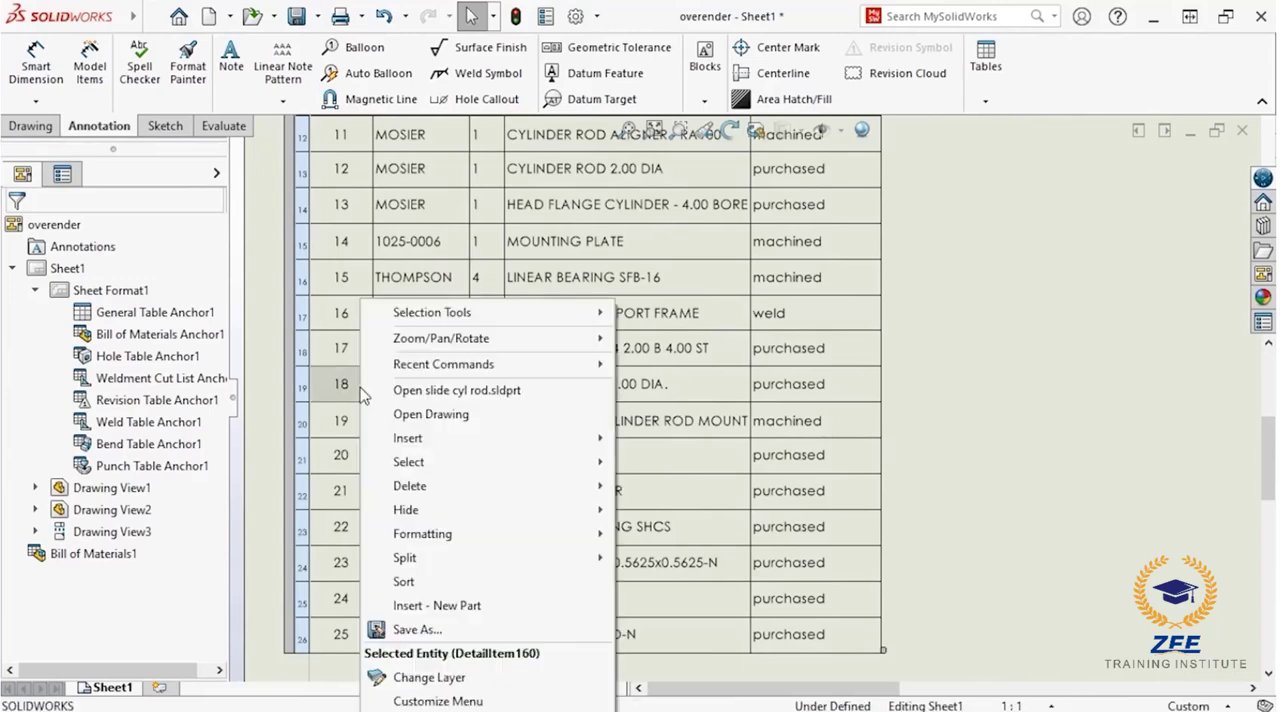
{"action": "mouse_move", "coordinate": [552, 565]}
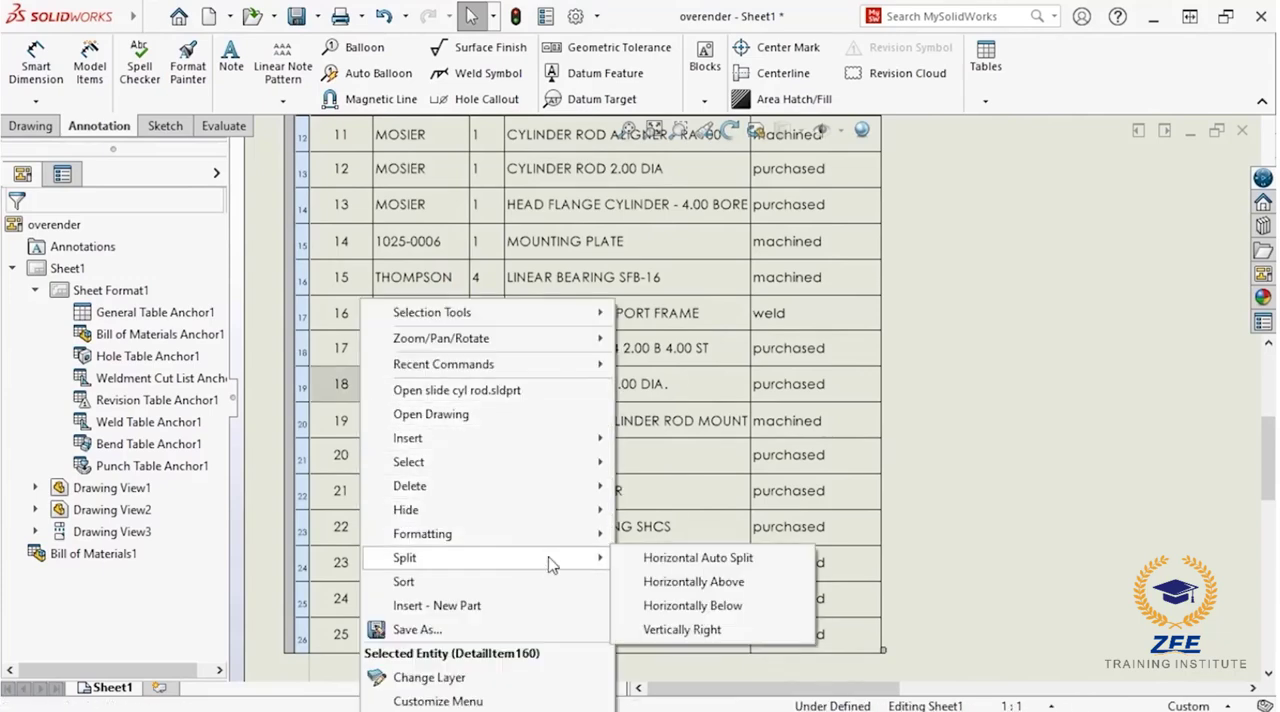
{"action": "left_click", "coordinate": [641, 582]}
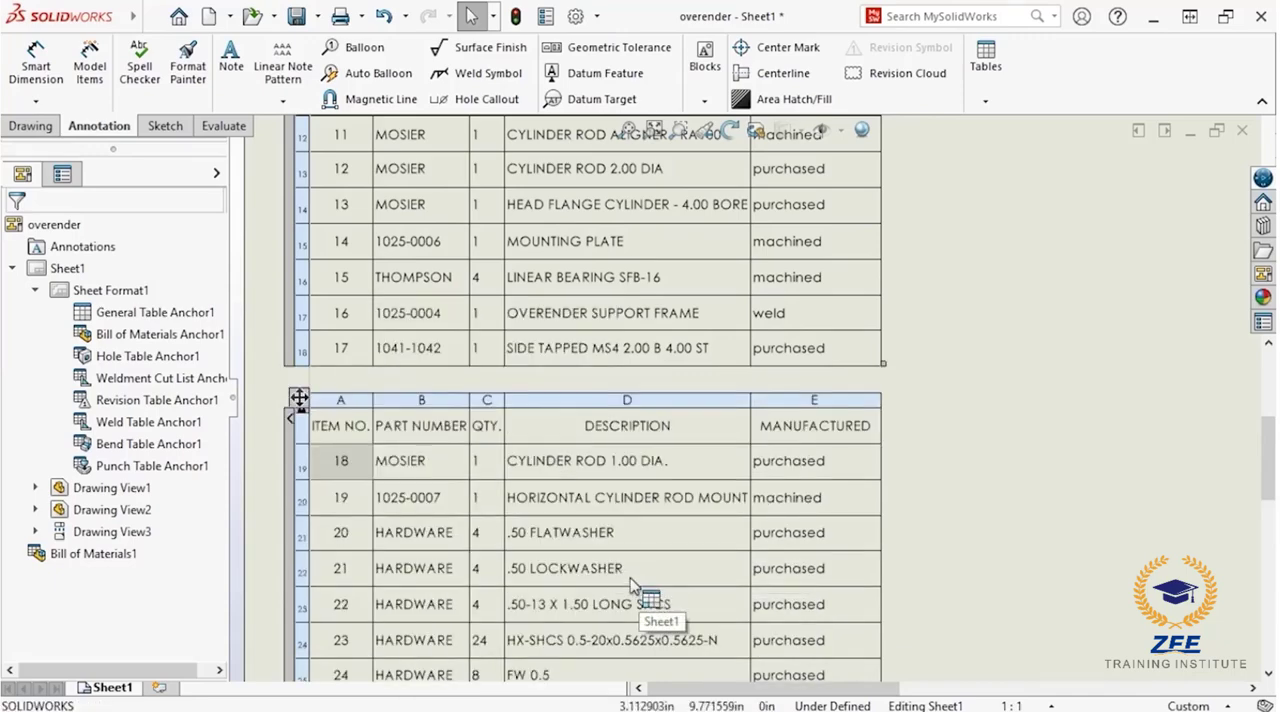
Step: Move the split-off section with items 18 to 25 beside the first section, level with its header row
{"action": "scroll", "coordinate": [447, 493], "scroll_direction": "up", "scroll_amount": 4}
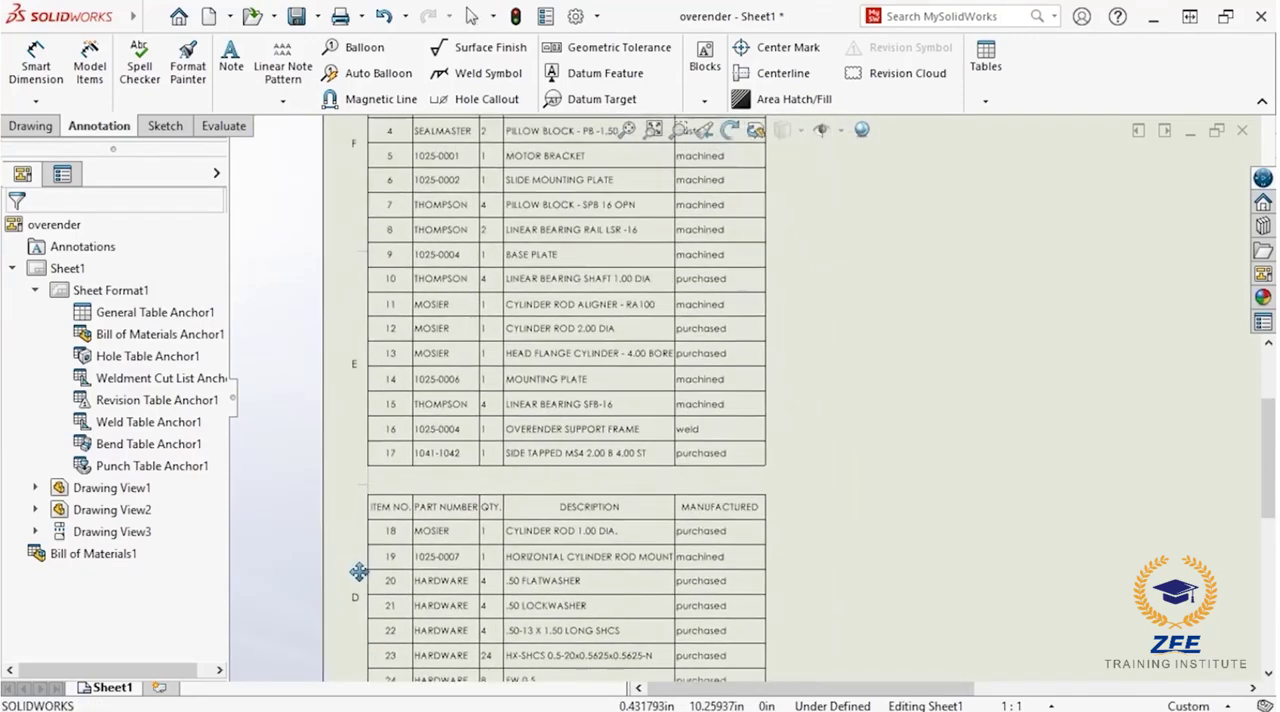
{"action": "middle_click_drag", "start_coordinate": [307, 651], "coordinate": [292, 679]}
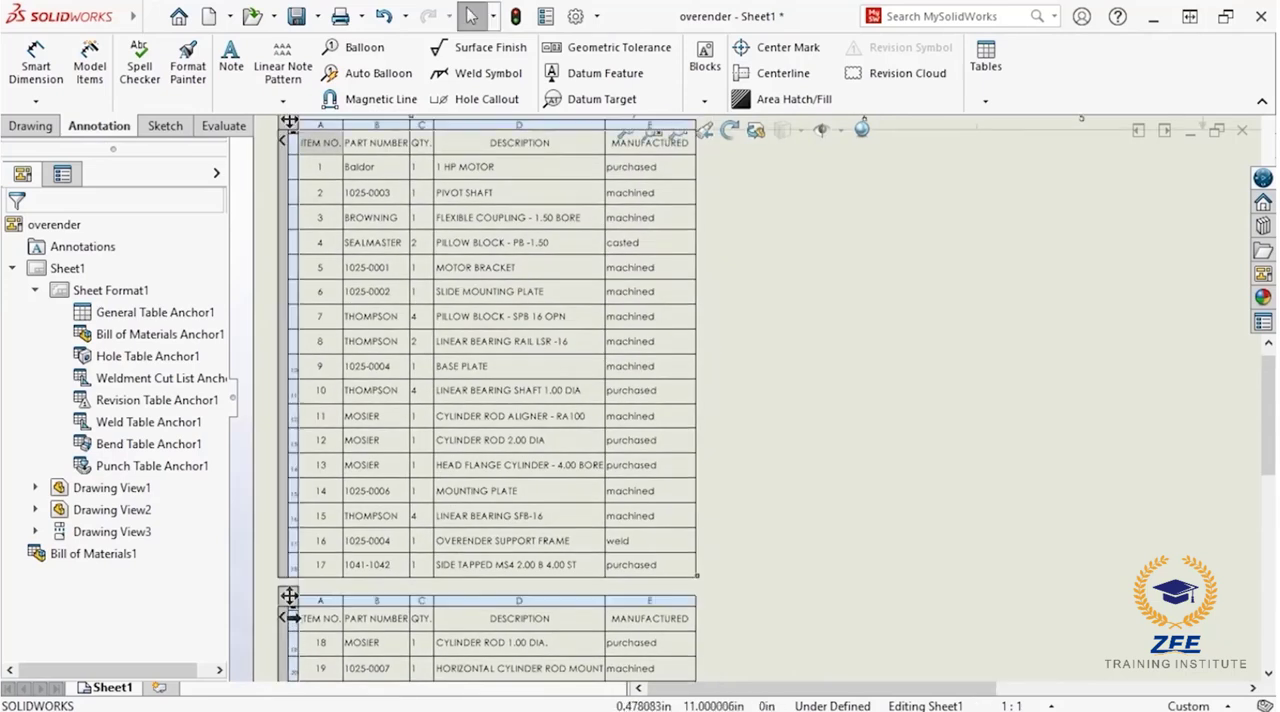
{"action": "left_click_drag", "start_coordinate": [292, 600], "coordinate": [706, 143]}
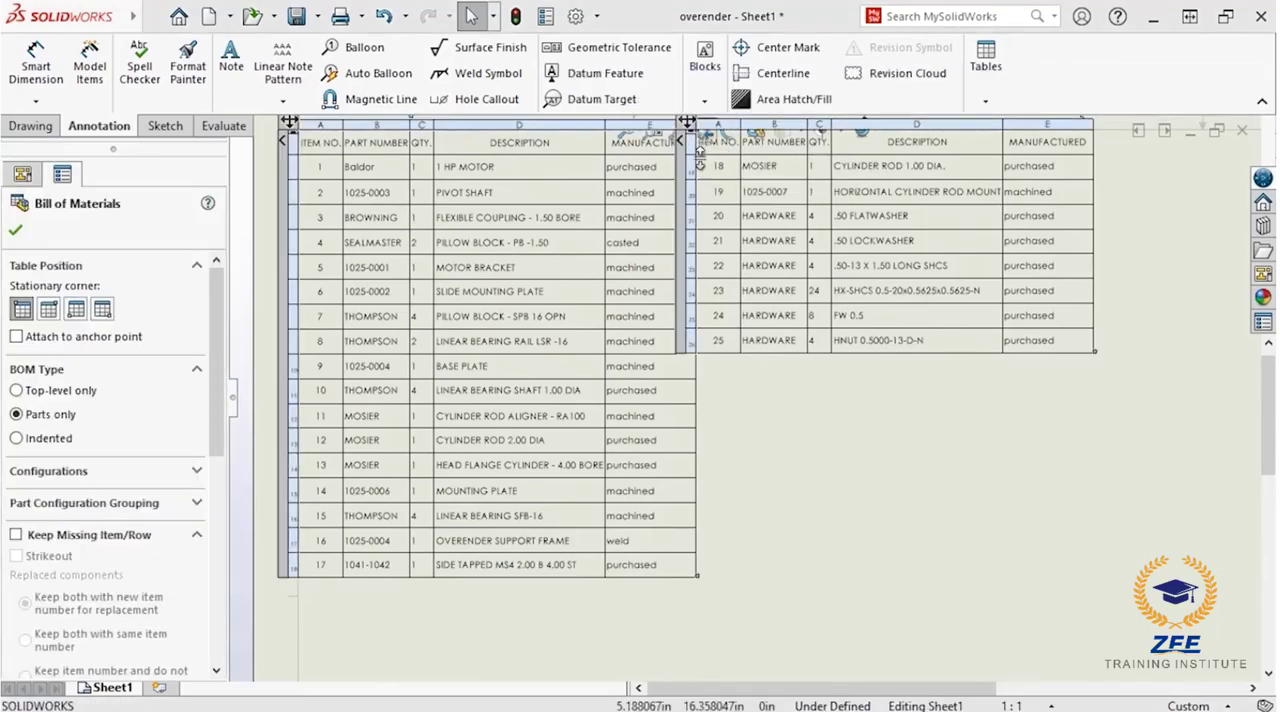
Step: Save the bill of materials as a table template (*.sldbomtbt) named BOM WITH MANUFACTURED in the parts folder
{"action": "middle_click_drag", "start_coordinate": [695, 173], "coordinate": [684, 236]}
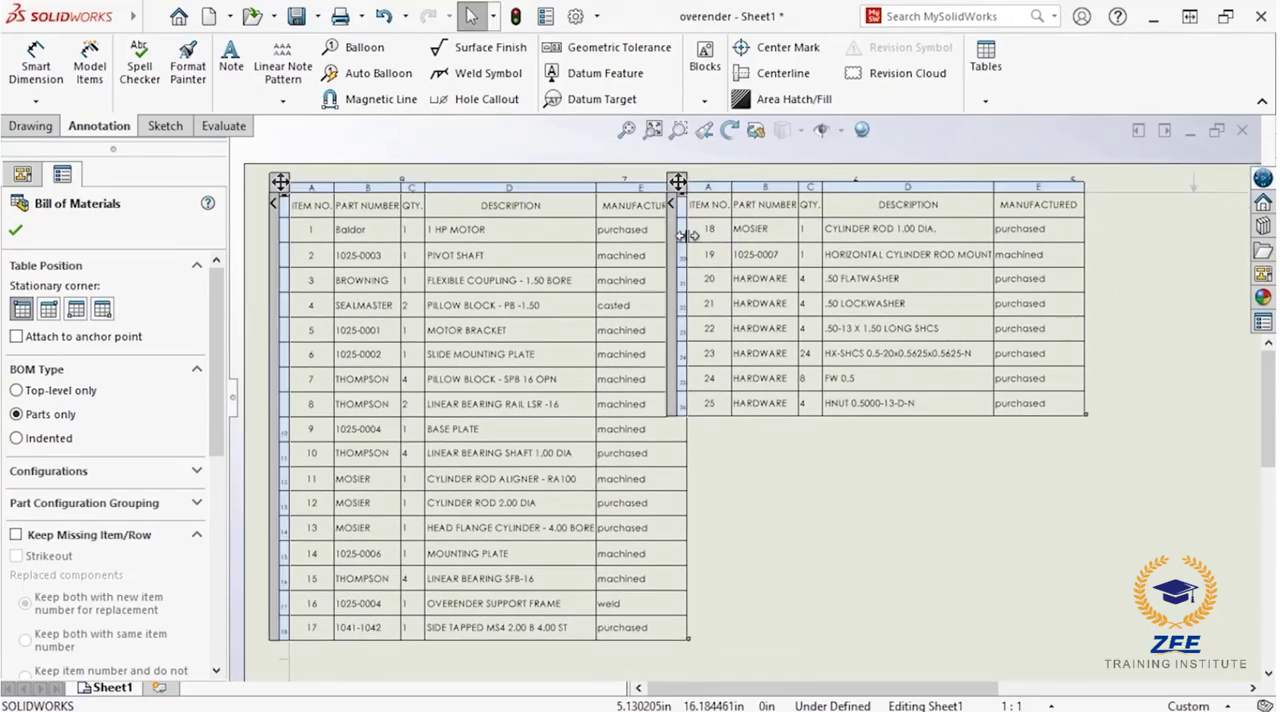
{"action": "right_click", "coordinate": [688, 238]}
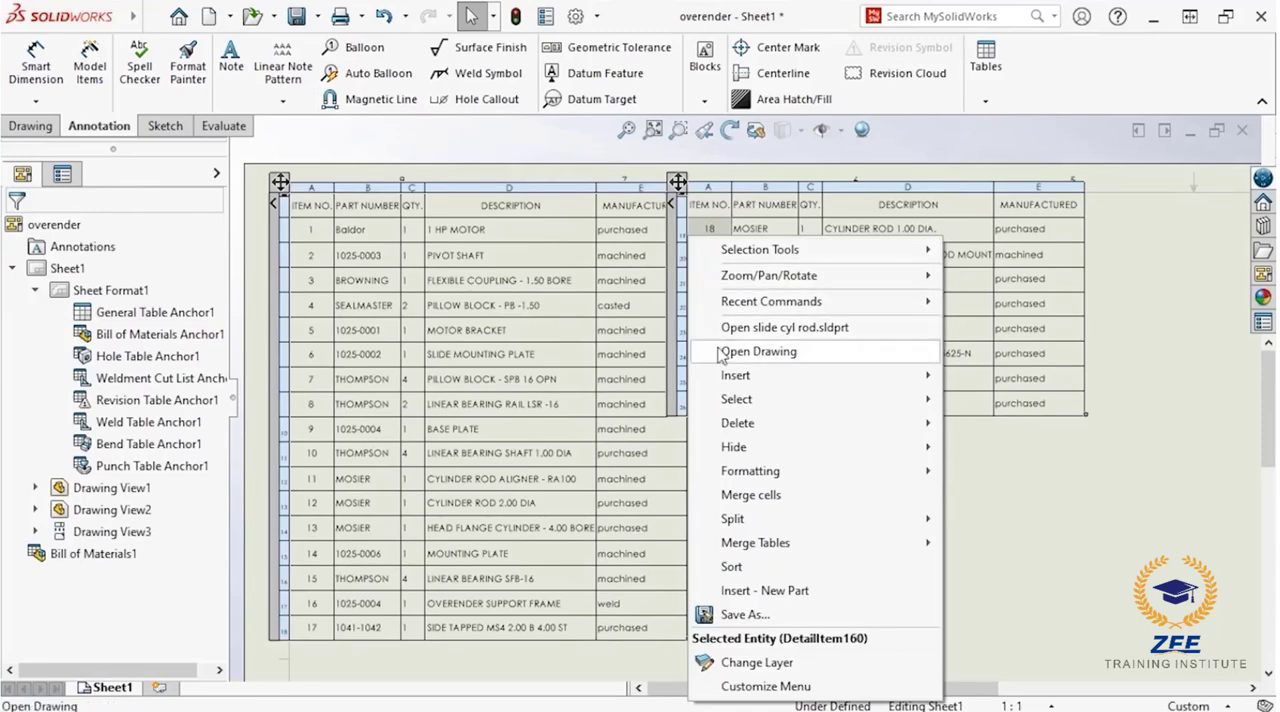
{"action": "mouse_move", "coordinate": [726, 550]}
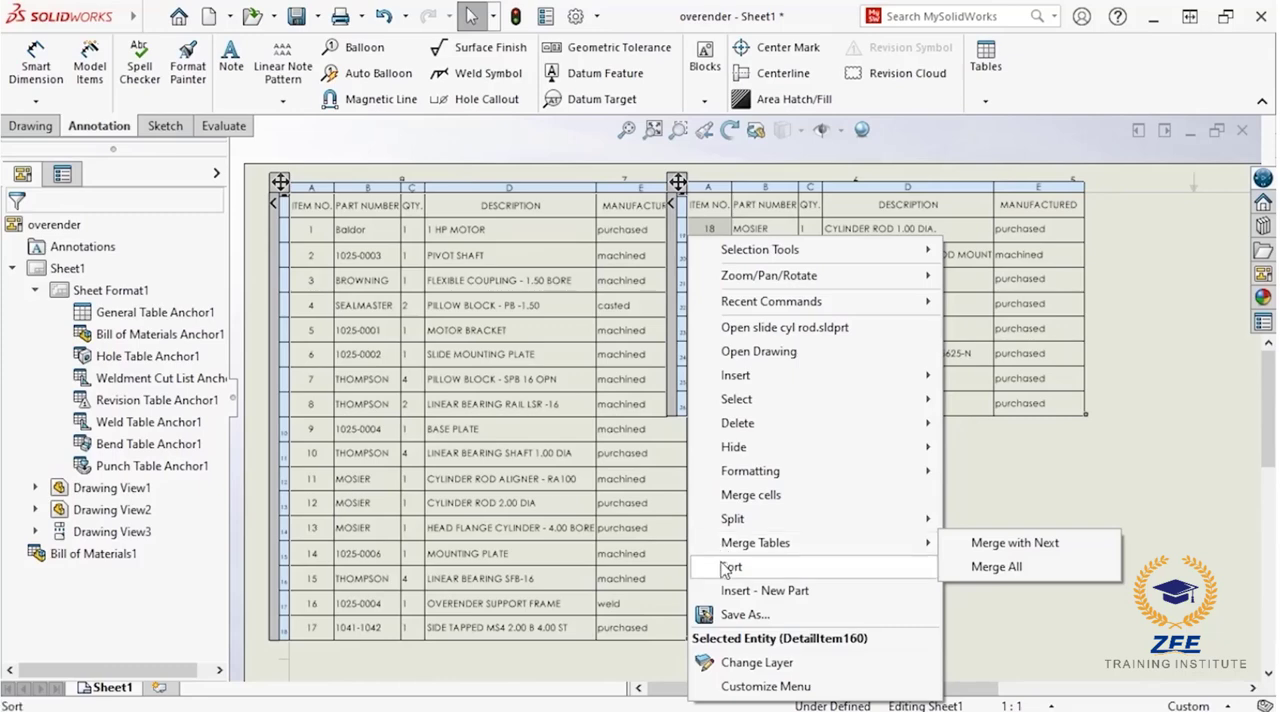
{"action": "left_click", "coordinate": [724, 617]}
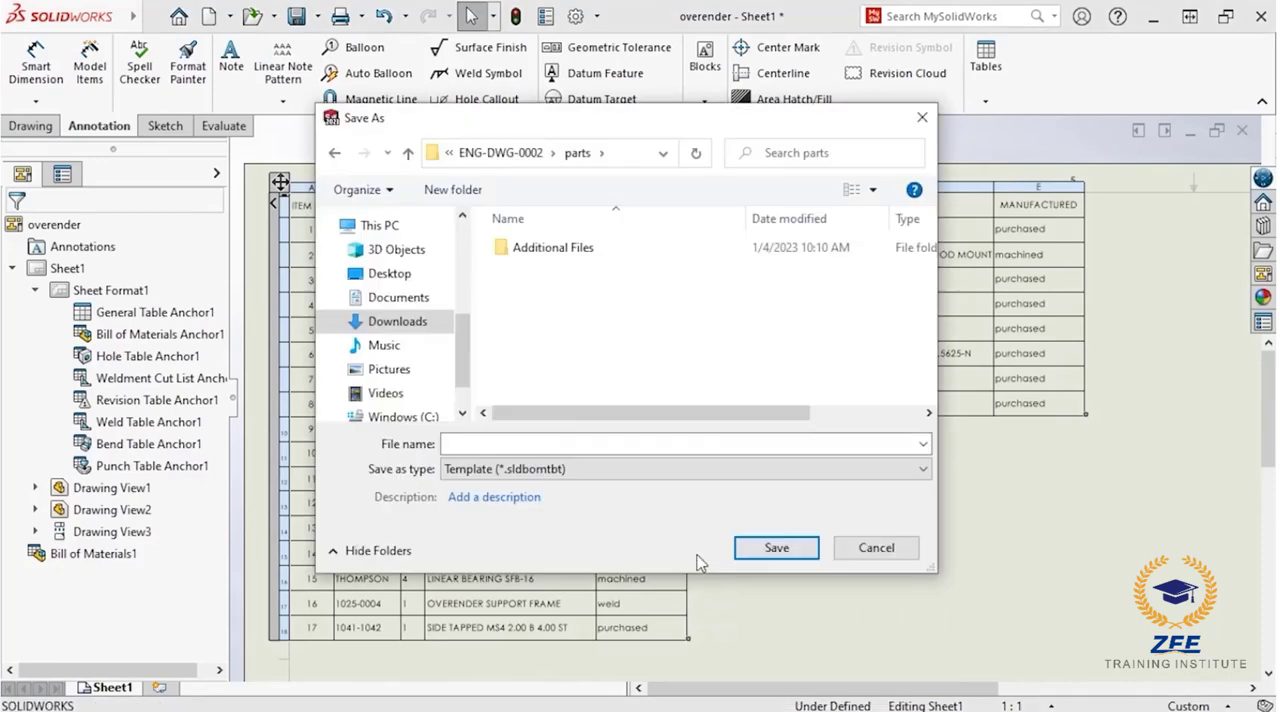
{"action": "left_click", "coordinate": [644, 469]}
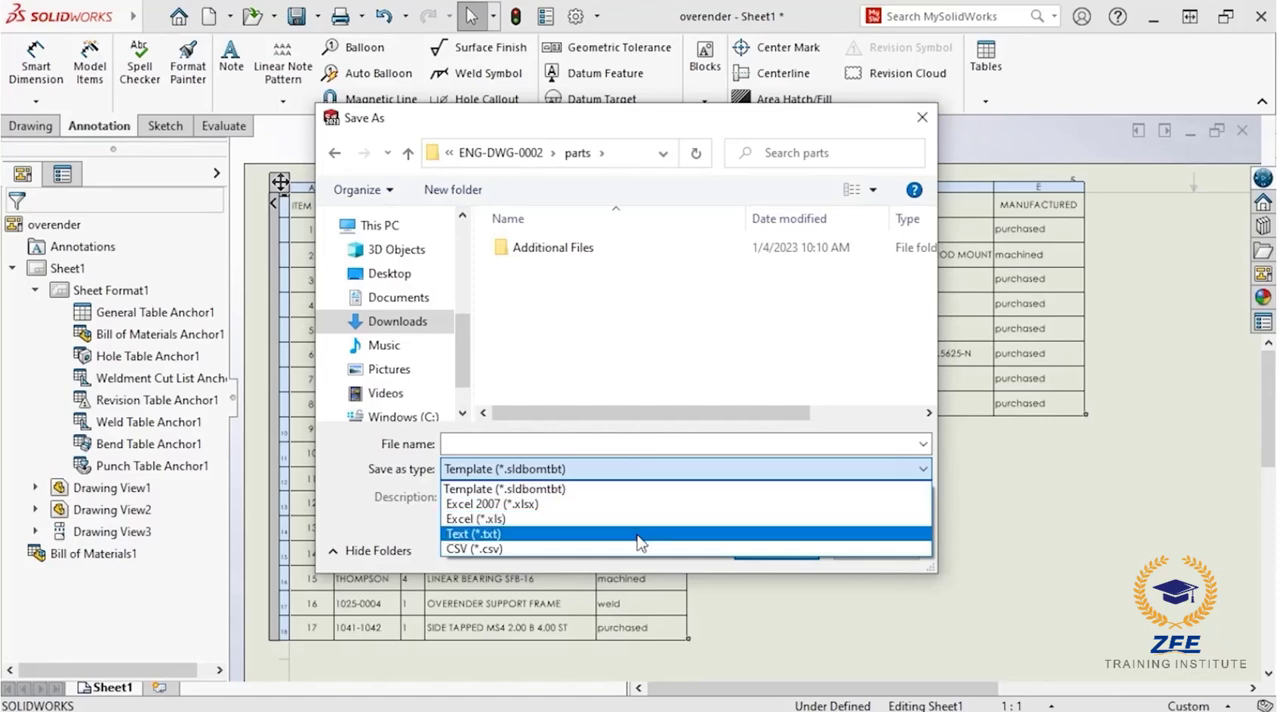
{"action": "left_click", "coordinate": [649, 488]}
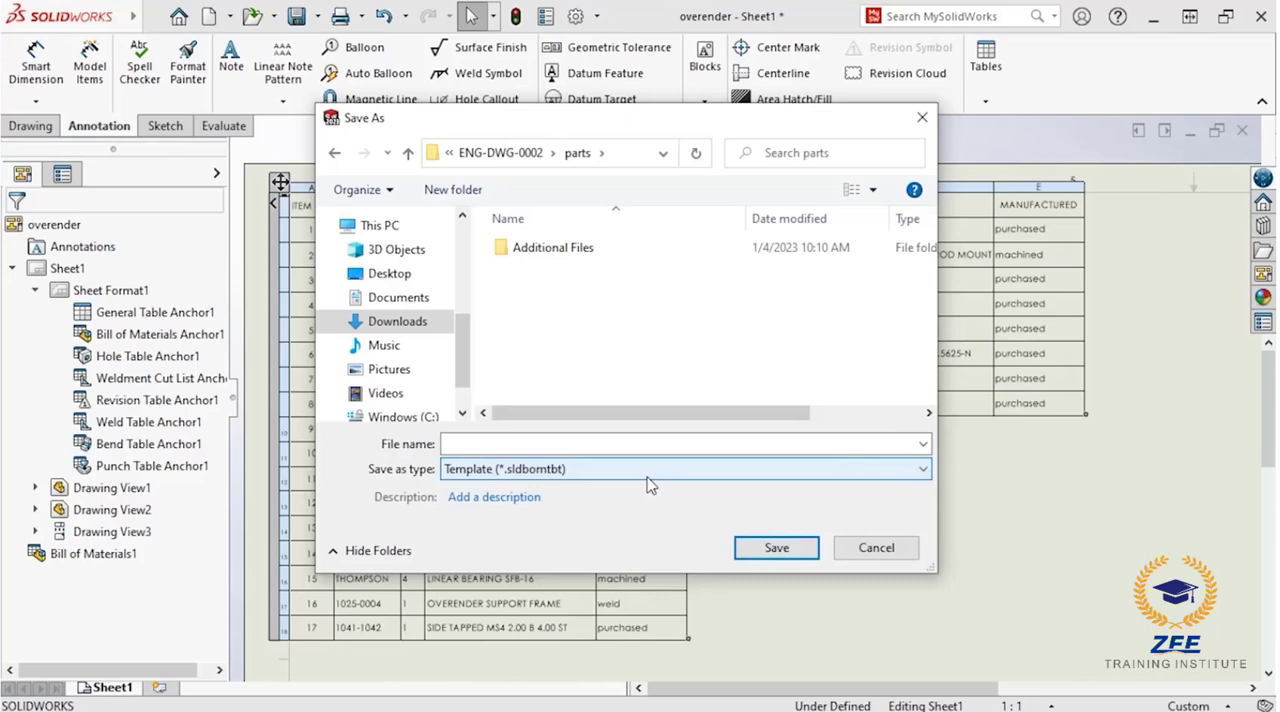
{"action": "left_click", "coordinate": [655, 446]}
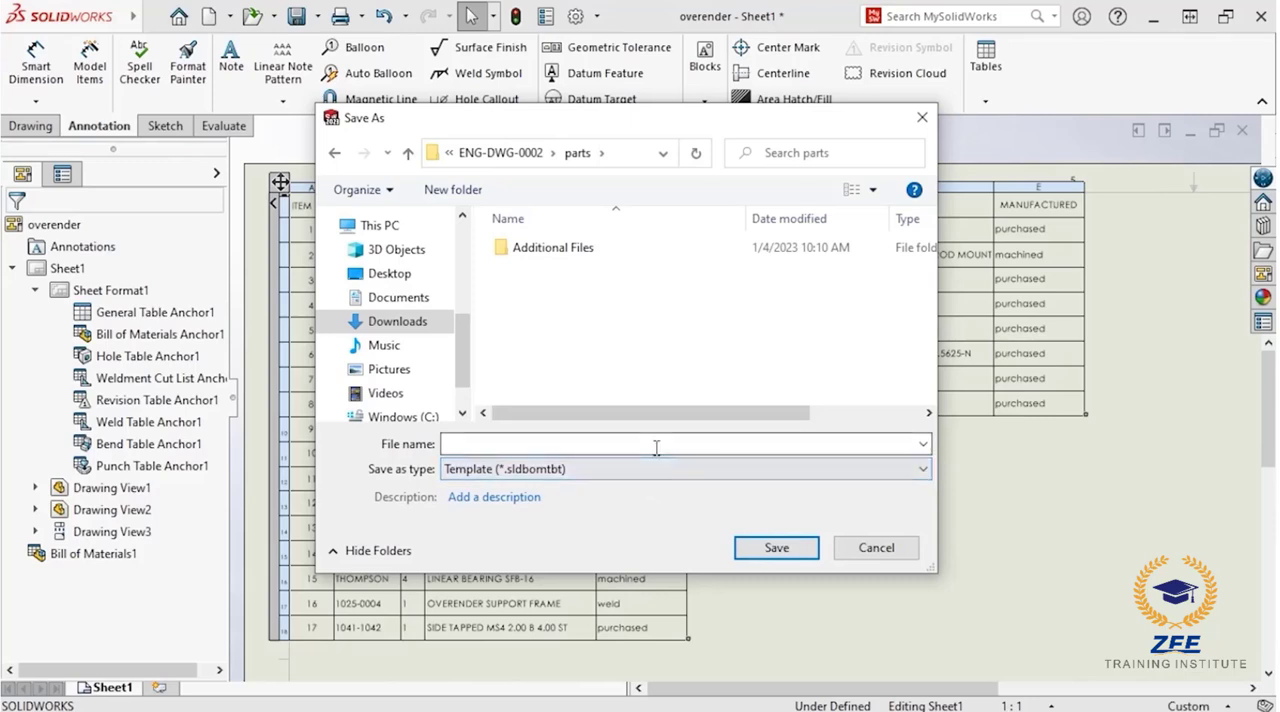
{"action": "type", "text": "BOM WITH"}
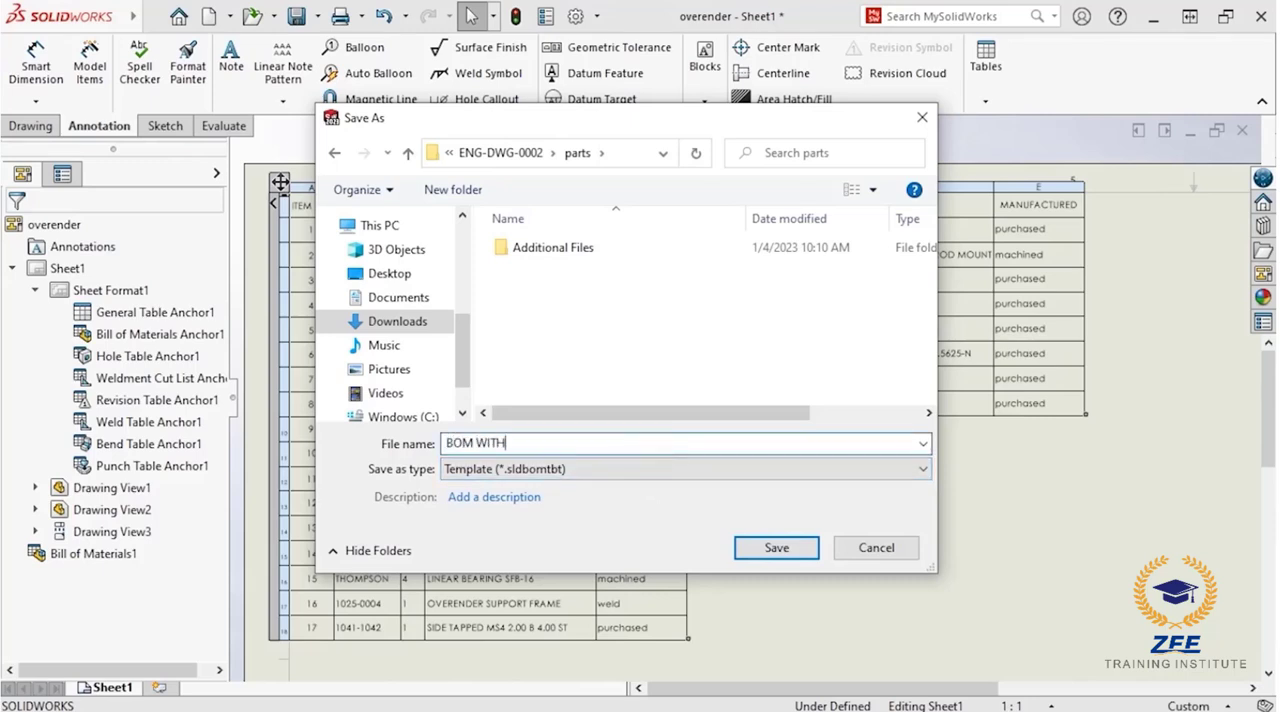
{"action": "type", "text": " MANUFACTURED"}
{"action": "left_click", "coordinate": [765, 550]}
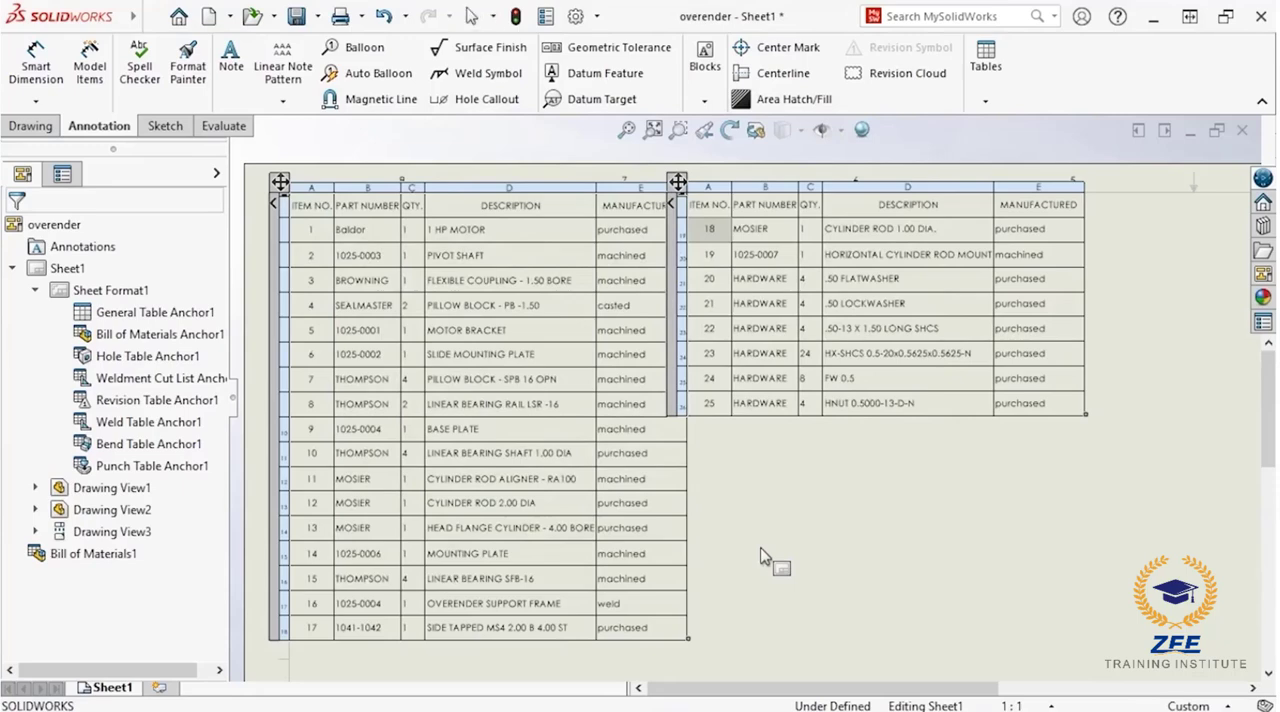
Step: In the overender w tabulated BOM drawing, start a bill of materials for the assembly view using the BOM WITH MANUFACTURED.sldbomtbt template
{"action": "key", "text": "f"}
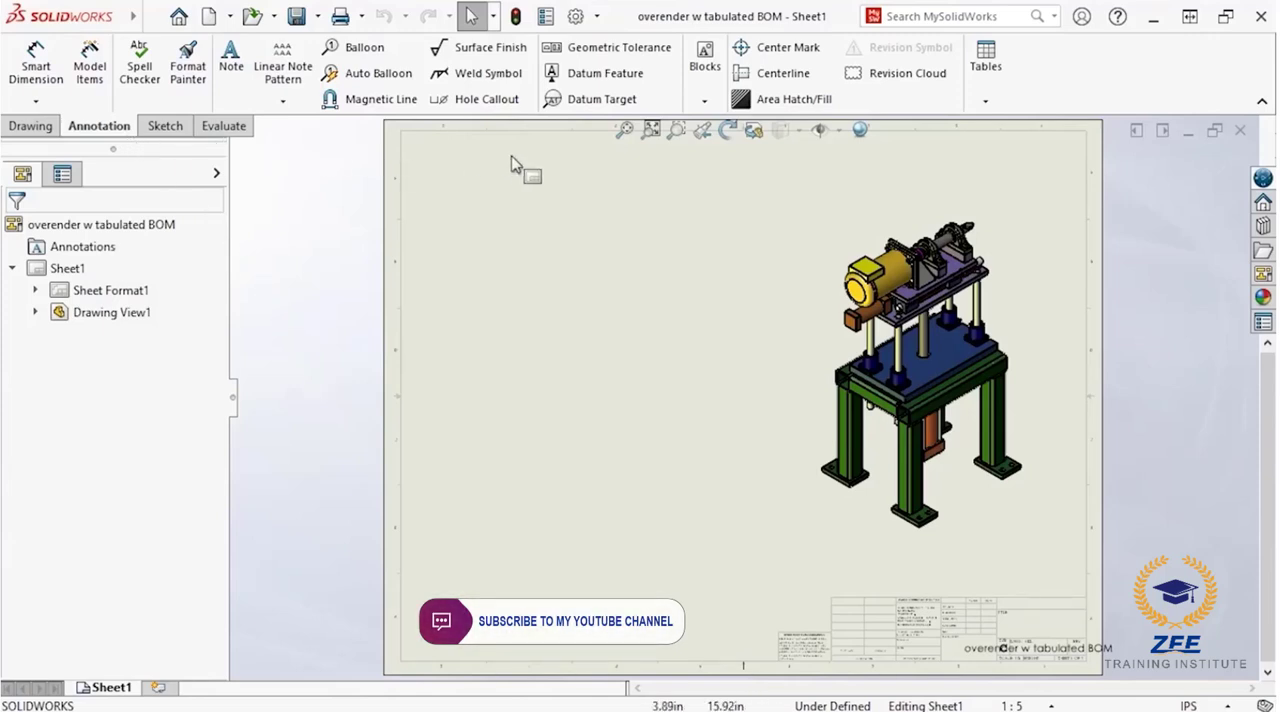
{"action": "left_click", "coordinate": [982, 103]}
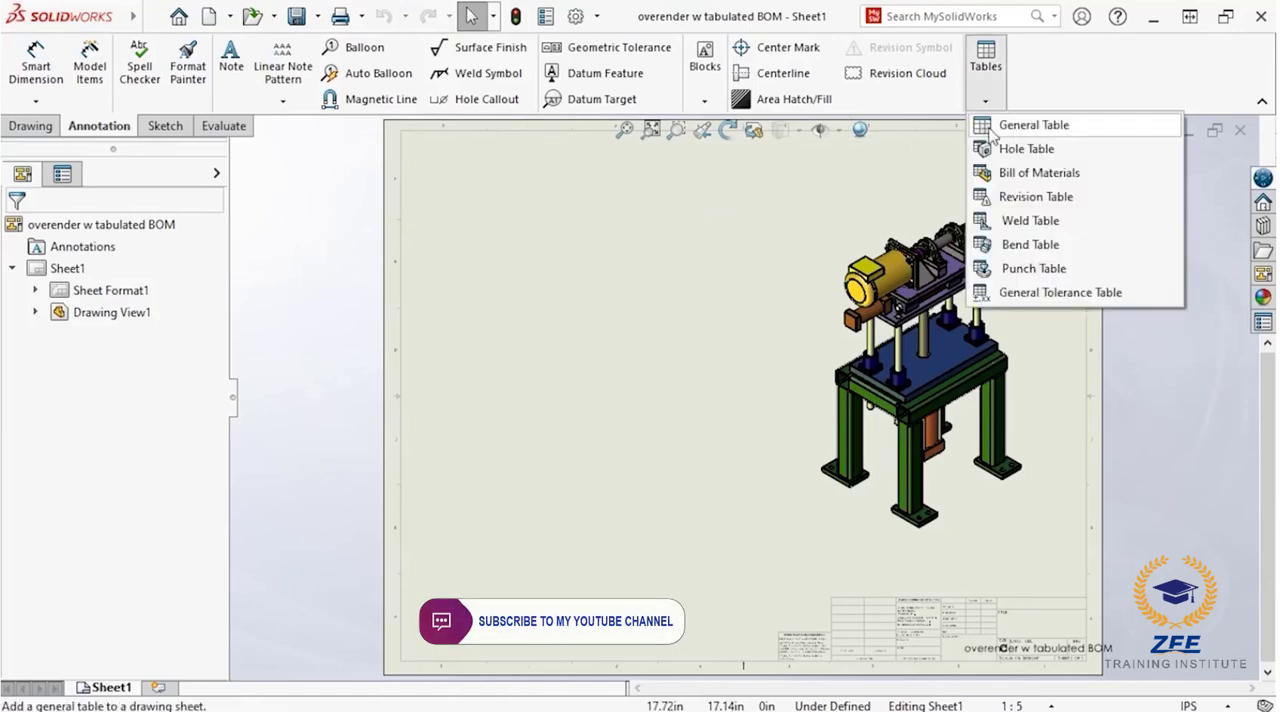
{"action": "left_click", "coordinate": [1002, 172]}
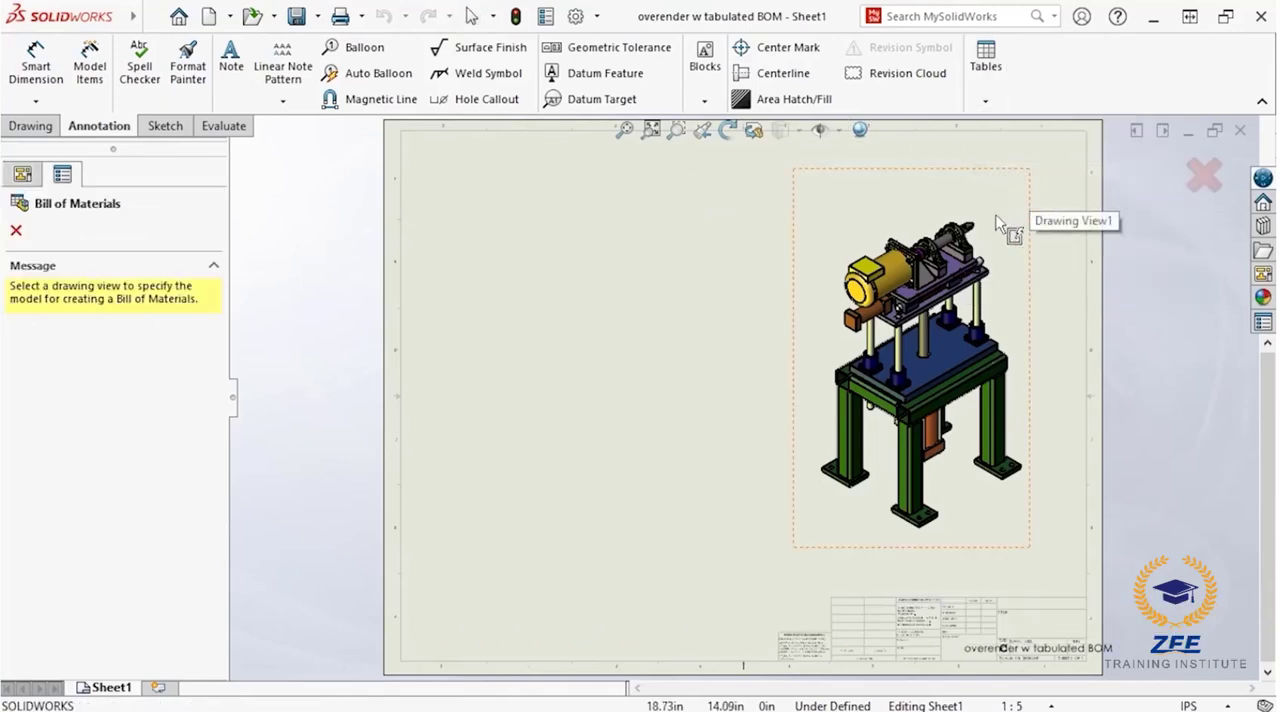
{"action": "left_click", "coordinate": [942, 283]}
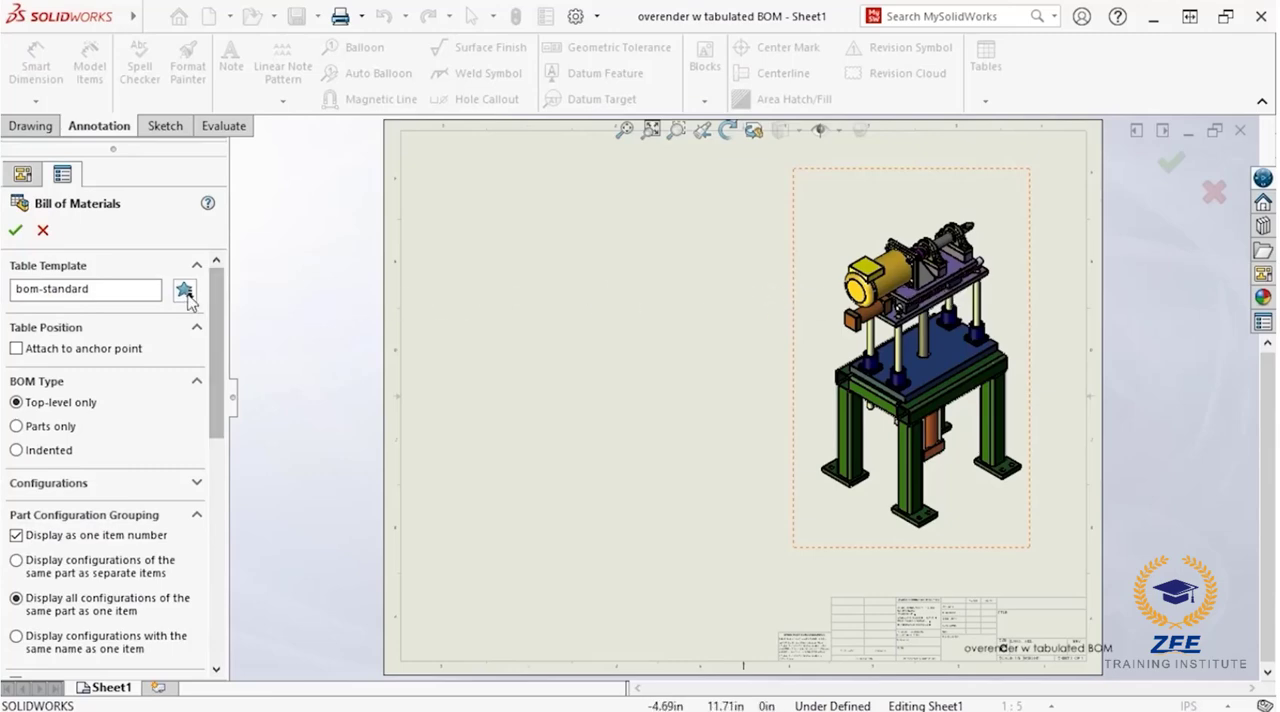
{"action": "left_click", "coordinate": [184, 291]}
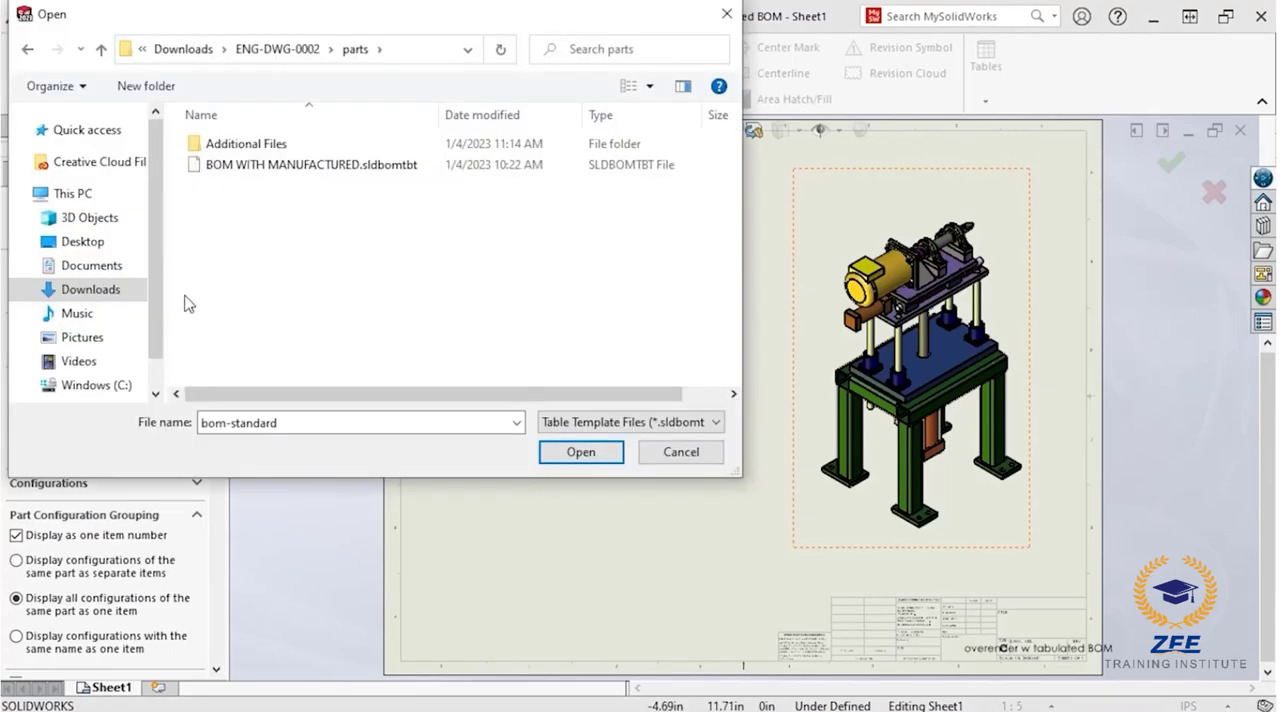
{"action": "left_click", "coordinate": [254, 169]}
{"action": "left_click", "coordinate": [560, 453]}
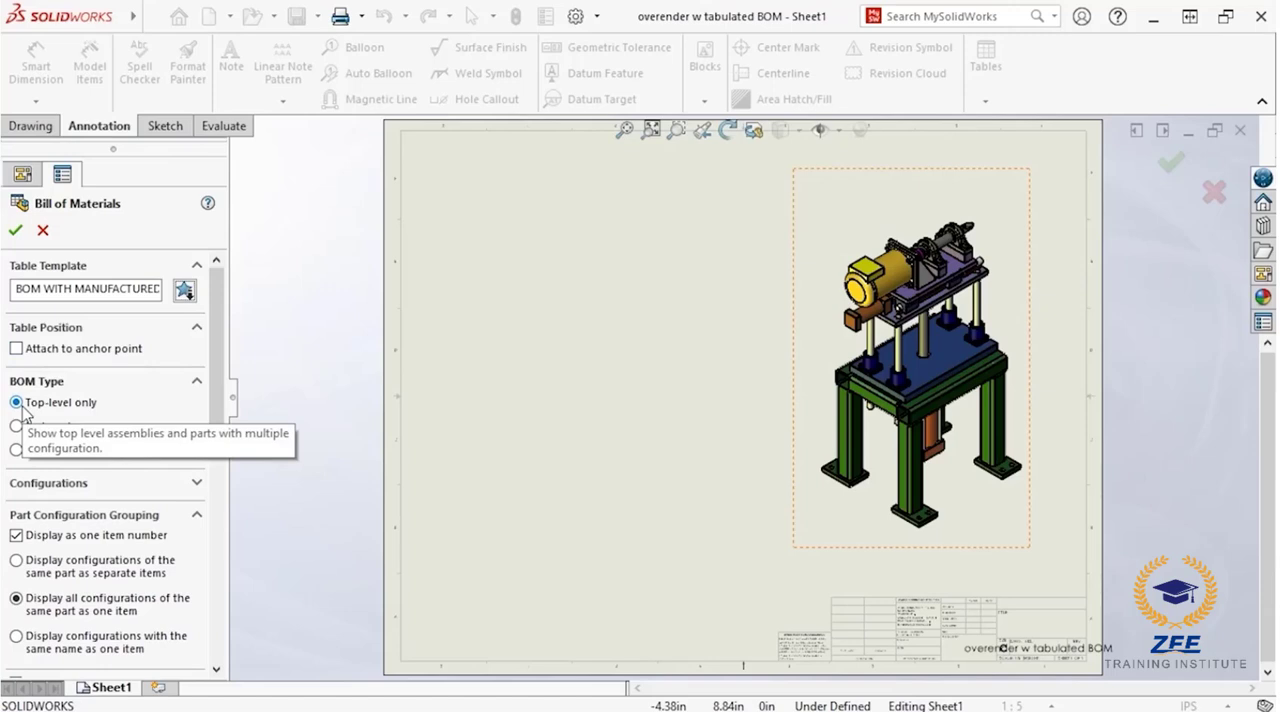
Step: Include all configurations in the top-level bill of materials and place the table at the sheet's upper-left corner
{"action": "left_click", "coordinate": [196, 483]}
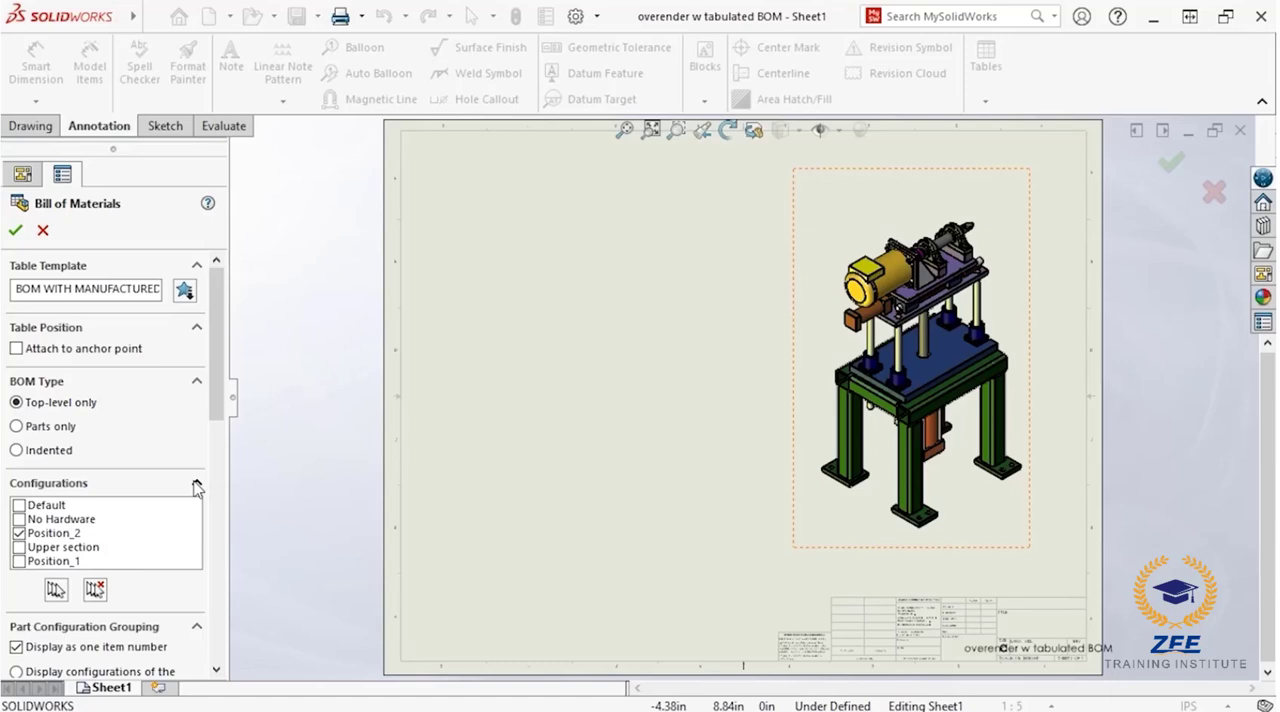
{"action": "left_click", "coordinate": [56, 590]}
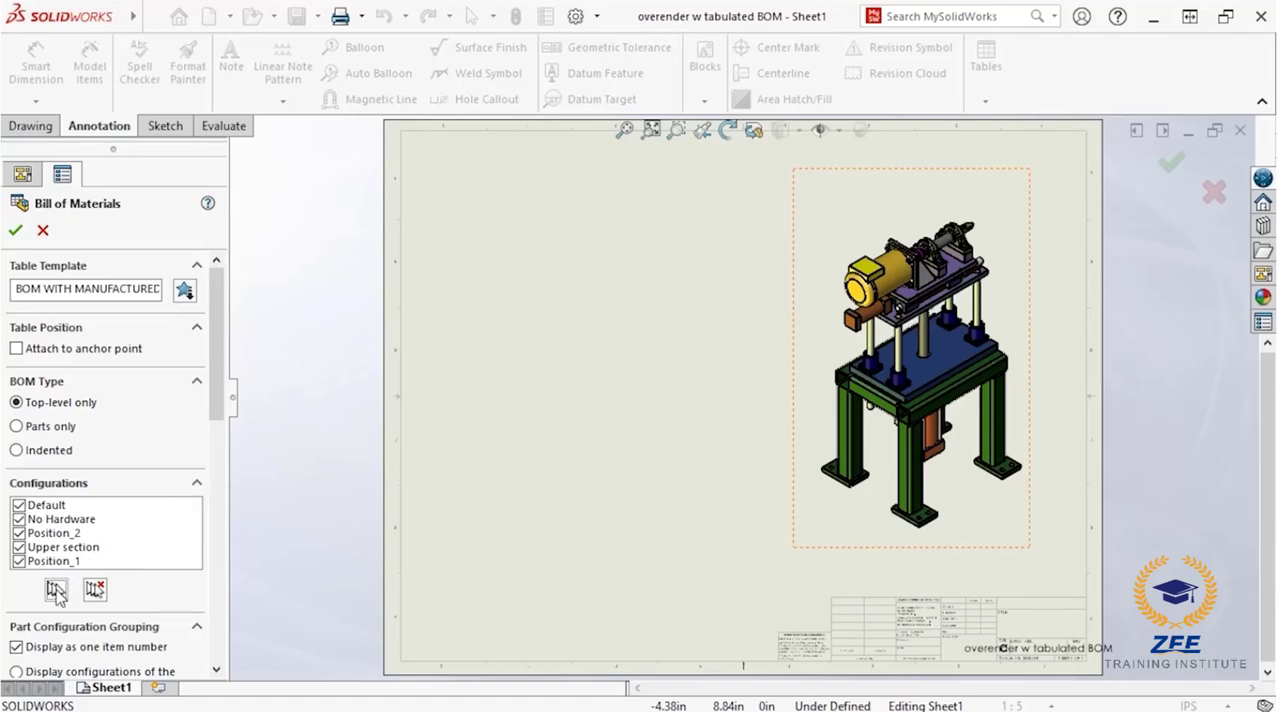
{"action": "left_click", "coordinate": [14, 231]}
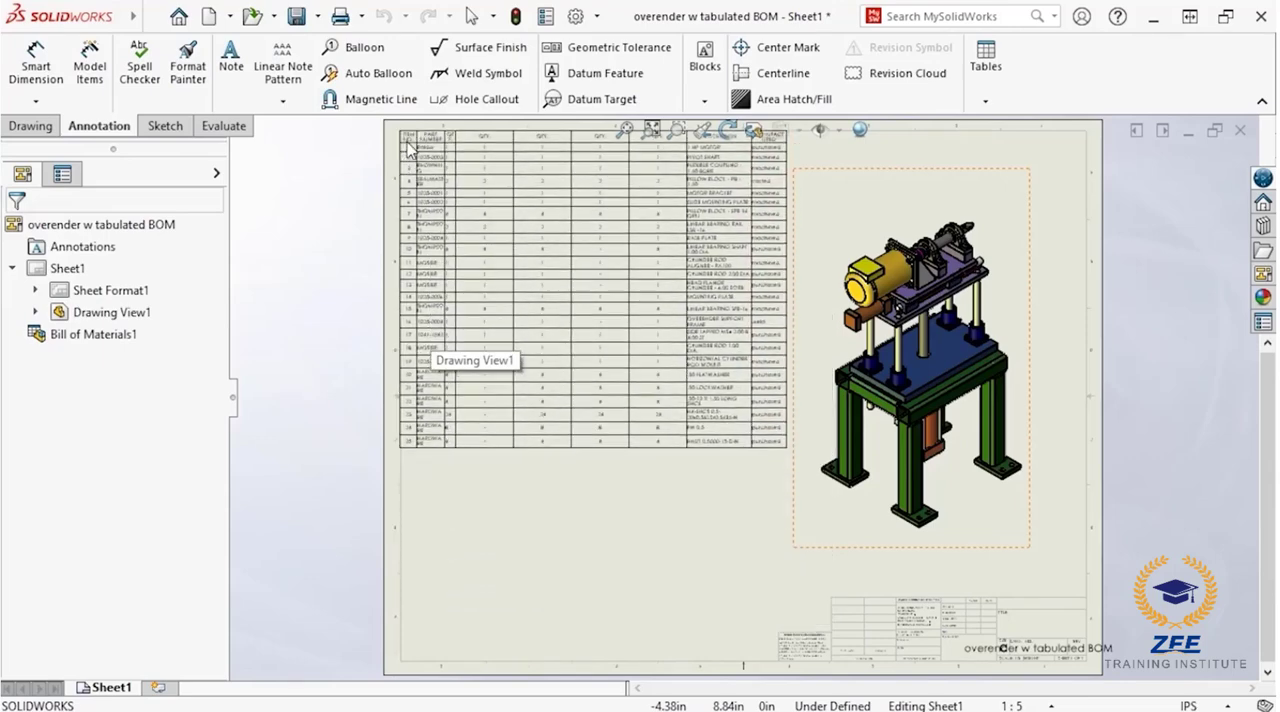
{"action": "left_click", "coordinate": [407, 143]}
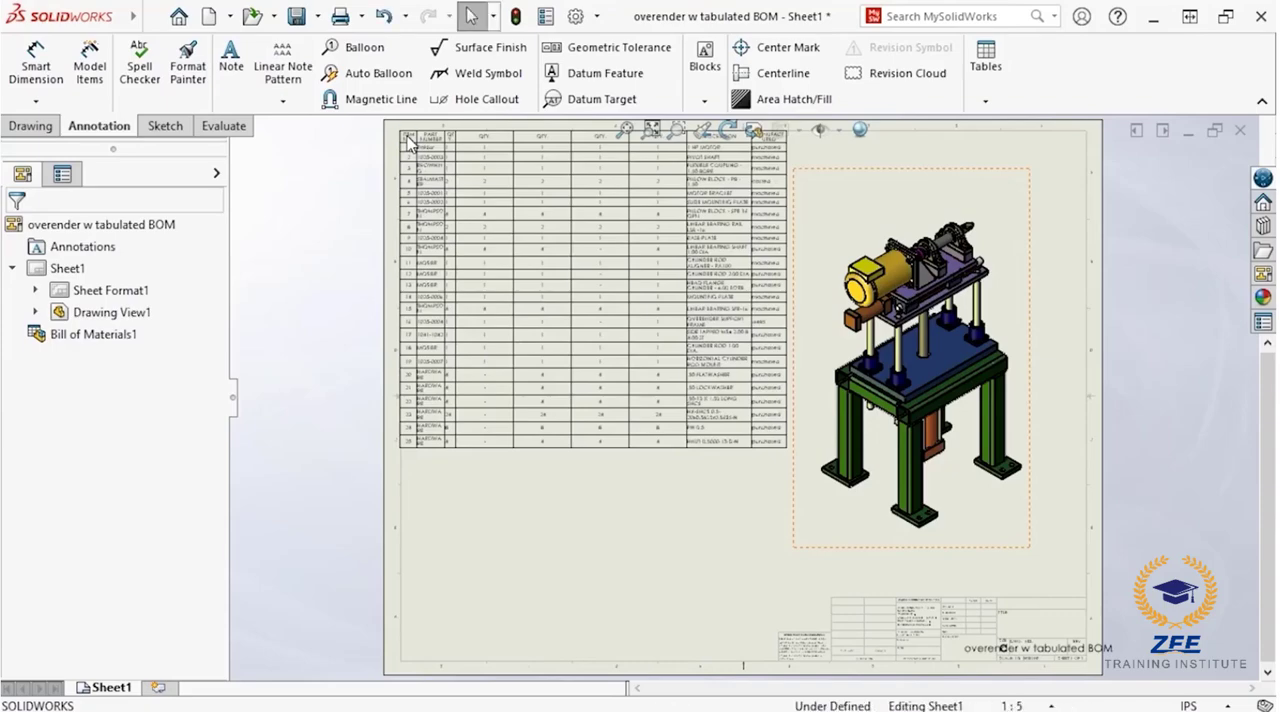
Step: Exclude the Default, Upper section and Position_1 configurations from the bill of materials, keeping No Hardware and Position_2
{"action": "left_click", "coordinate": [519, 154]}
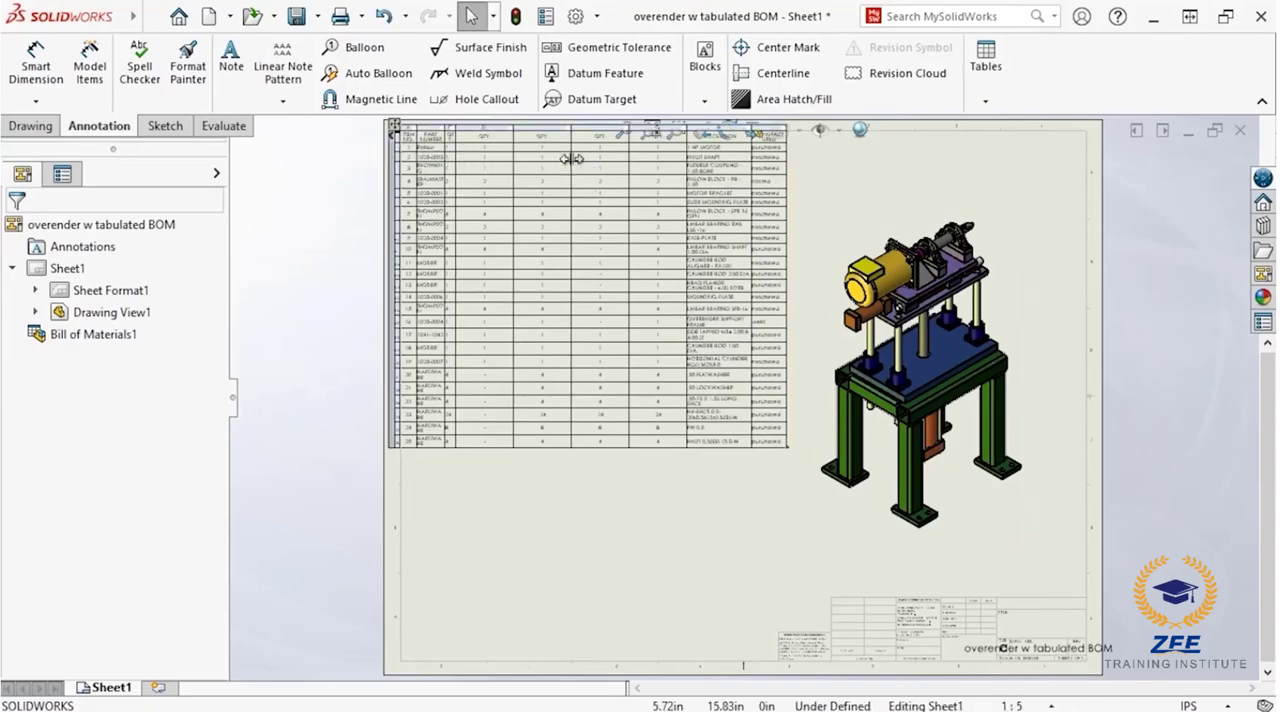
{"action": "scroll", "coordinate": [571, 159], "scroll_direction": "down", "scroll_amount": 3}
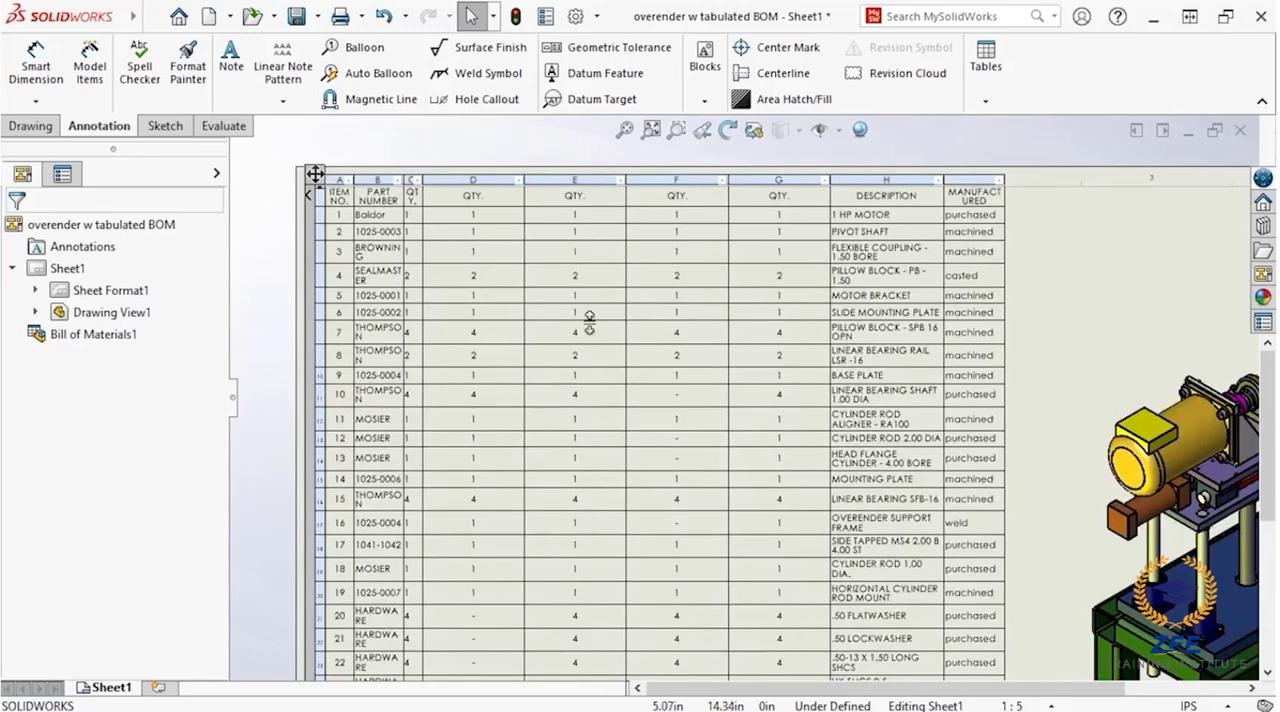
{"action": "mouse_move", "coordinate": [592, 340]}
{"action": "middle_mouse_down"}
{"action": "mouse_move", "coordinate": [586, 323]}
{"action": "mouse_move", "coordinate": [549, 317]}
{"action": "middle_mouse_up"}
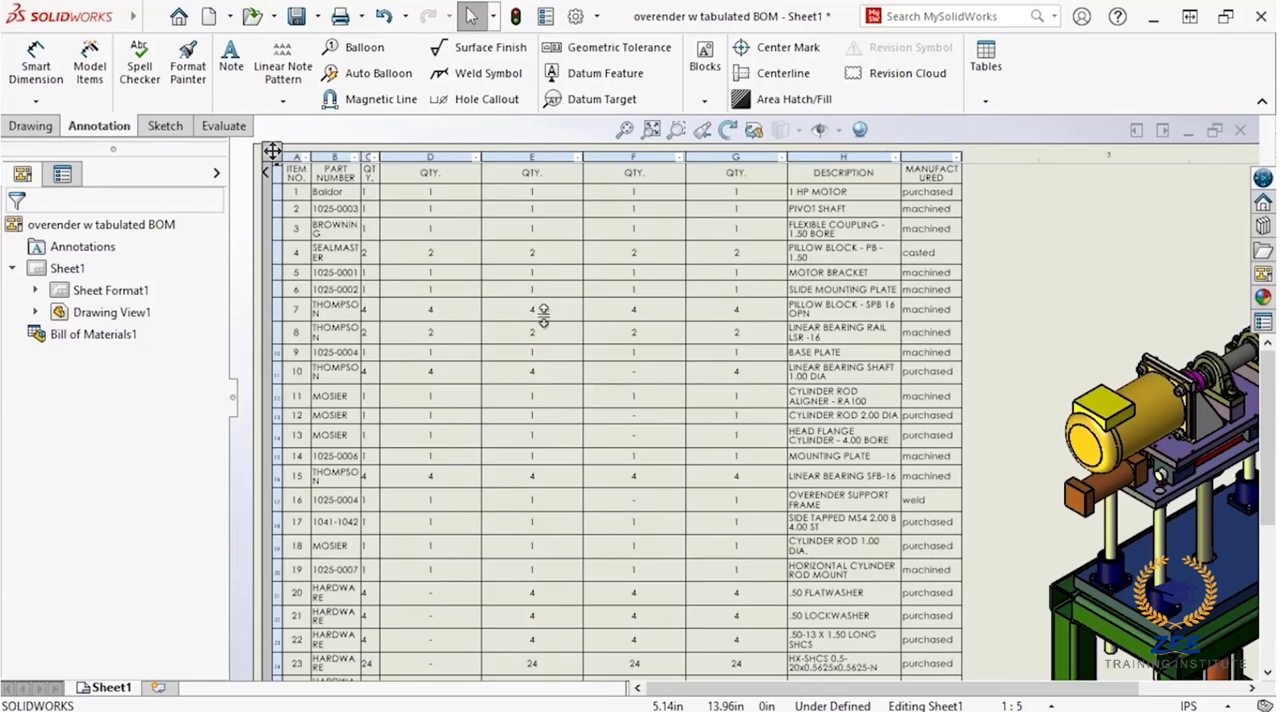
{"action": "left_click", "coordinate": [272, 151]}
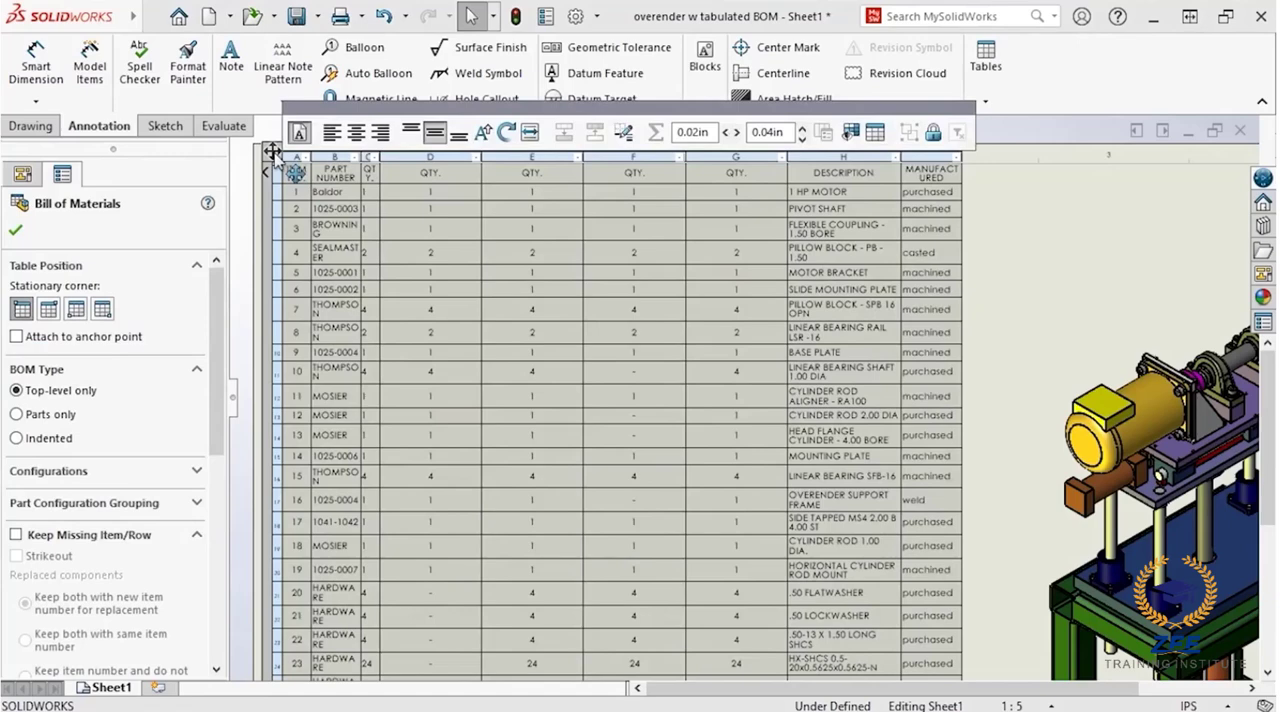
{"action": "left_click", "coordinate": [196, 471]}
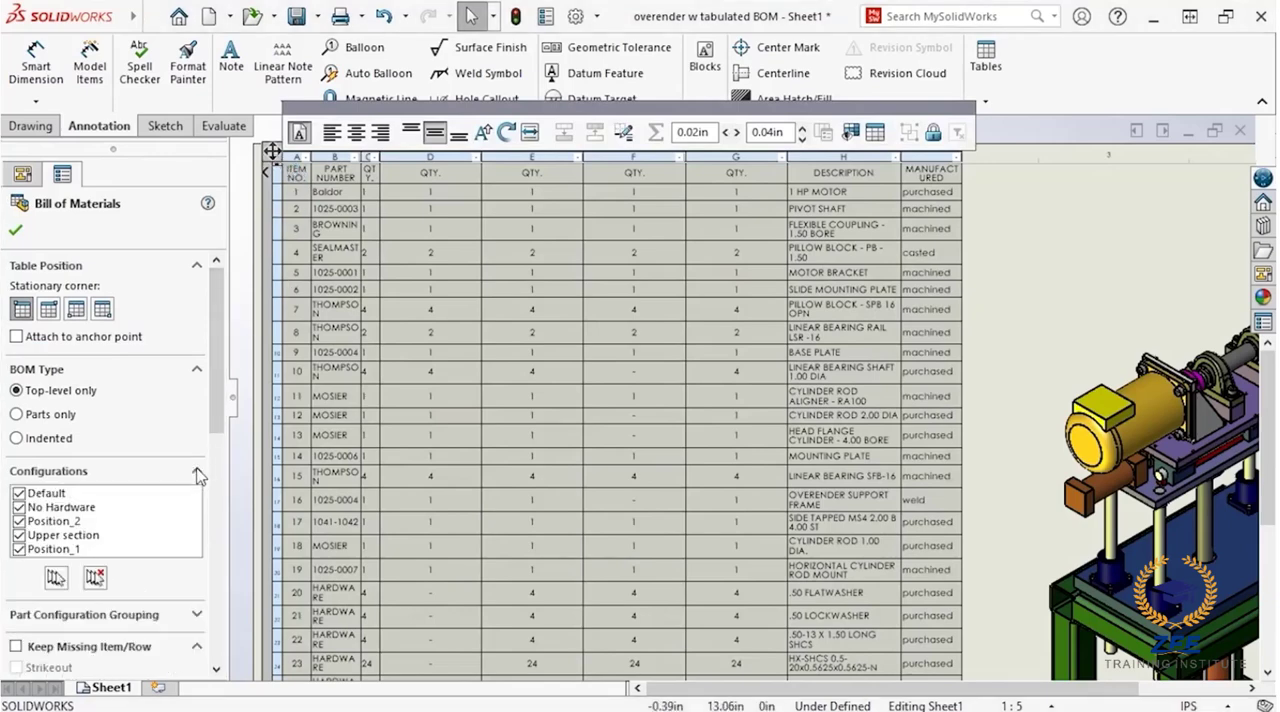
{"action": "left_click", "coordinate": [441, 158]}
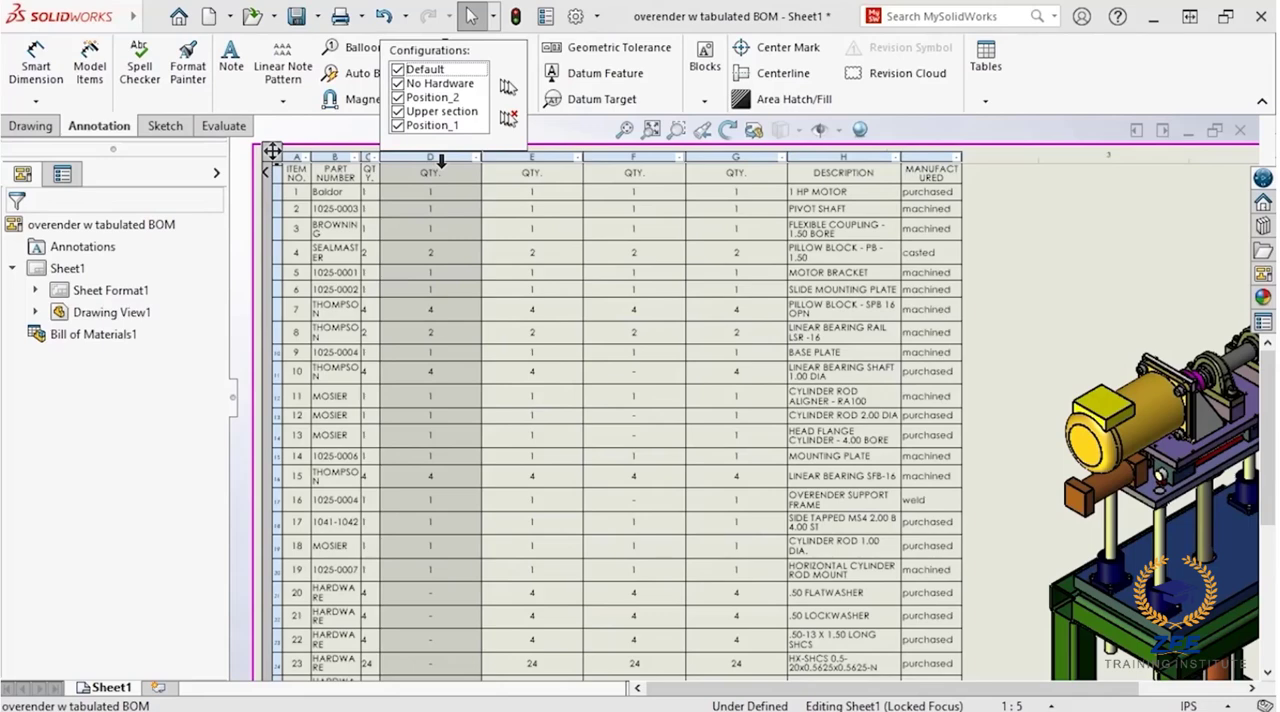
{"action": "left_click", "coordinate": [398, 69]}
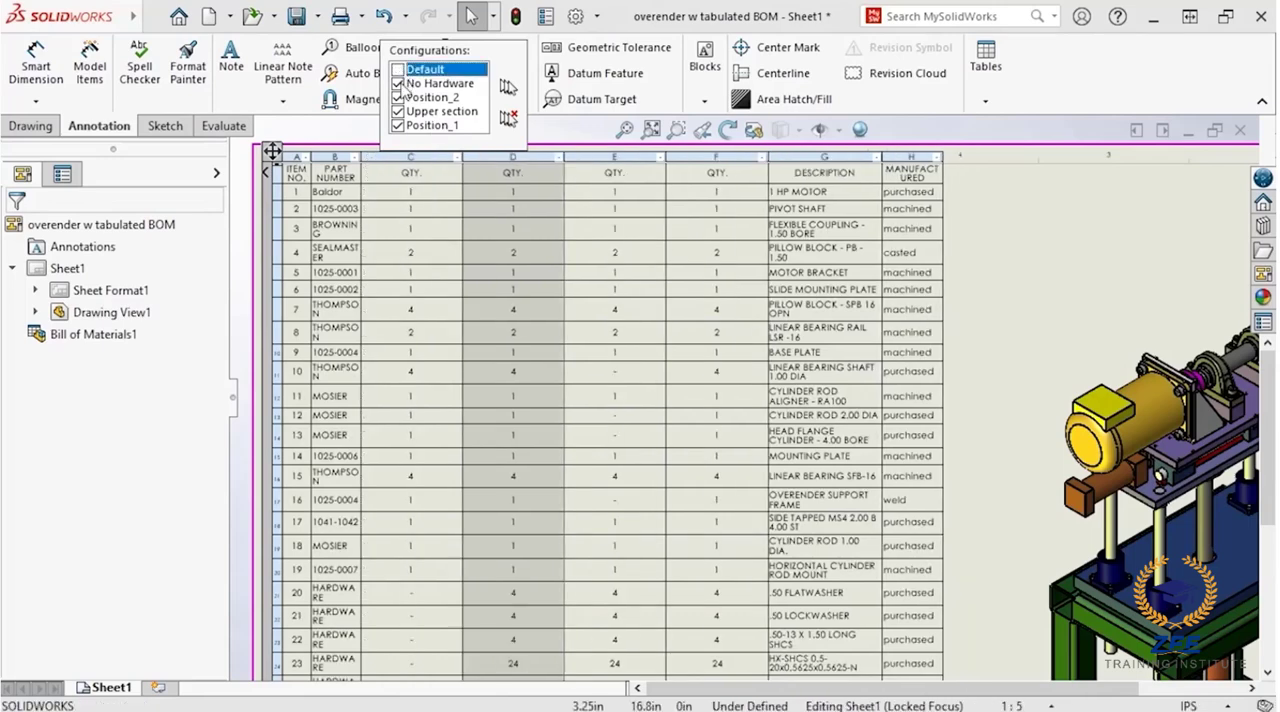
{"action": "left_click", "coordinate": [398, 111]}
{"action": "left_click", "coordinate": [398, 125]}
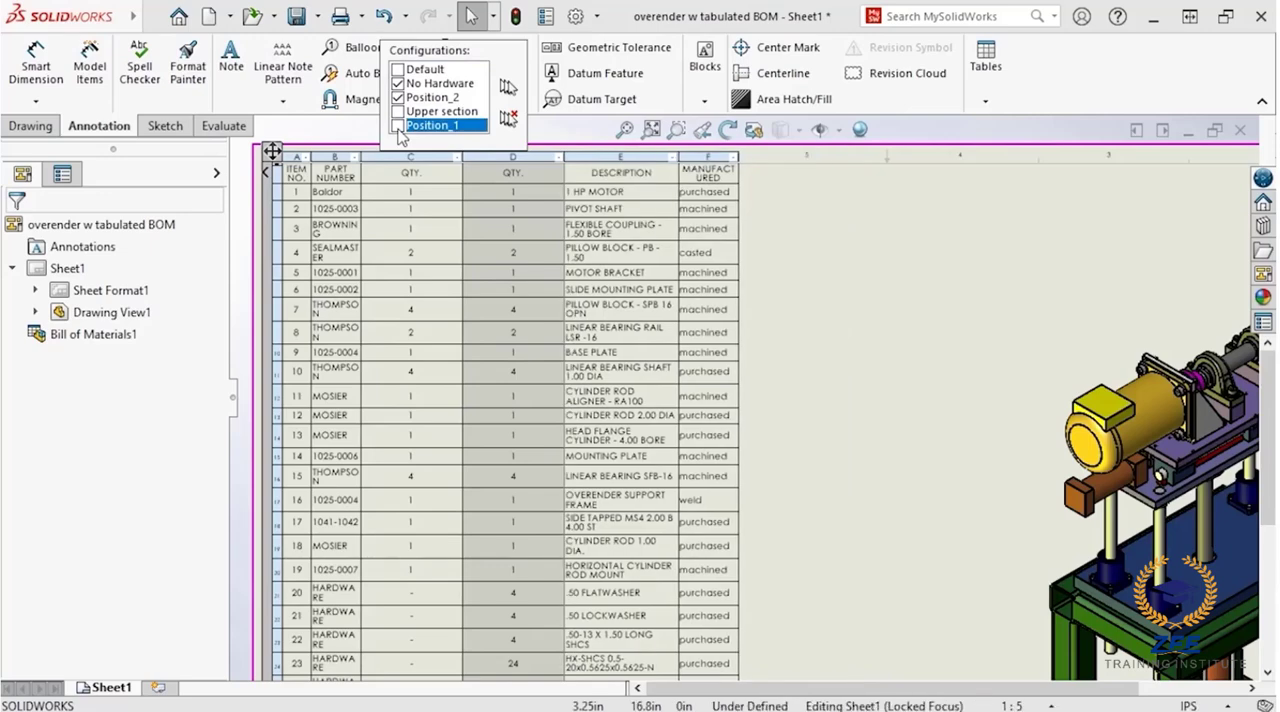
{"action": "left_click", "coordinate": [755, 222]}
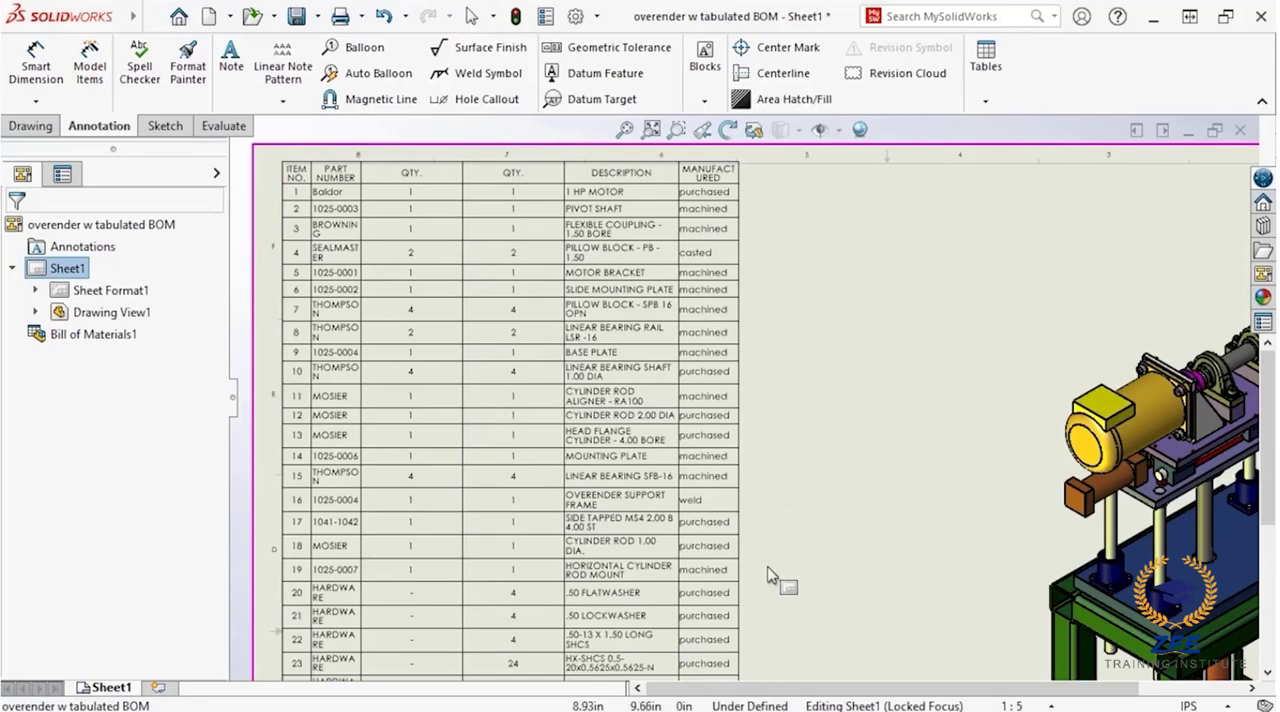
Step: Set the document's bill of materials zero quantity display to Zero "0" for the tabulated BOM drawing
{"action": "mouse_move", "coordinate": [777, 571]}
{"action": "middle_mouse_down"}
{"action": "mouse_move", "coordinate": [780, 467]}
{"action": "mouse_move", "coordinate": [806, 429]}
{"action": "mouse_move", "coordinate": [991, 423]}
{"action": "middle_mouse_up"}
{"action": "scroll", "coordinate": [810, 431], "scroll_direction": "down", "scroll_amount": 2}
{"action": "scroll", "coordinate": [1000, 437], "scroll_direction": "down", "scroll_amount": 1}
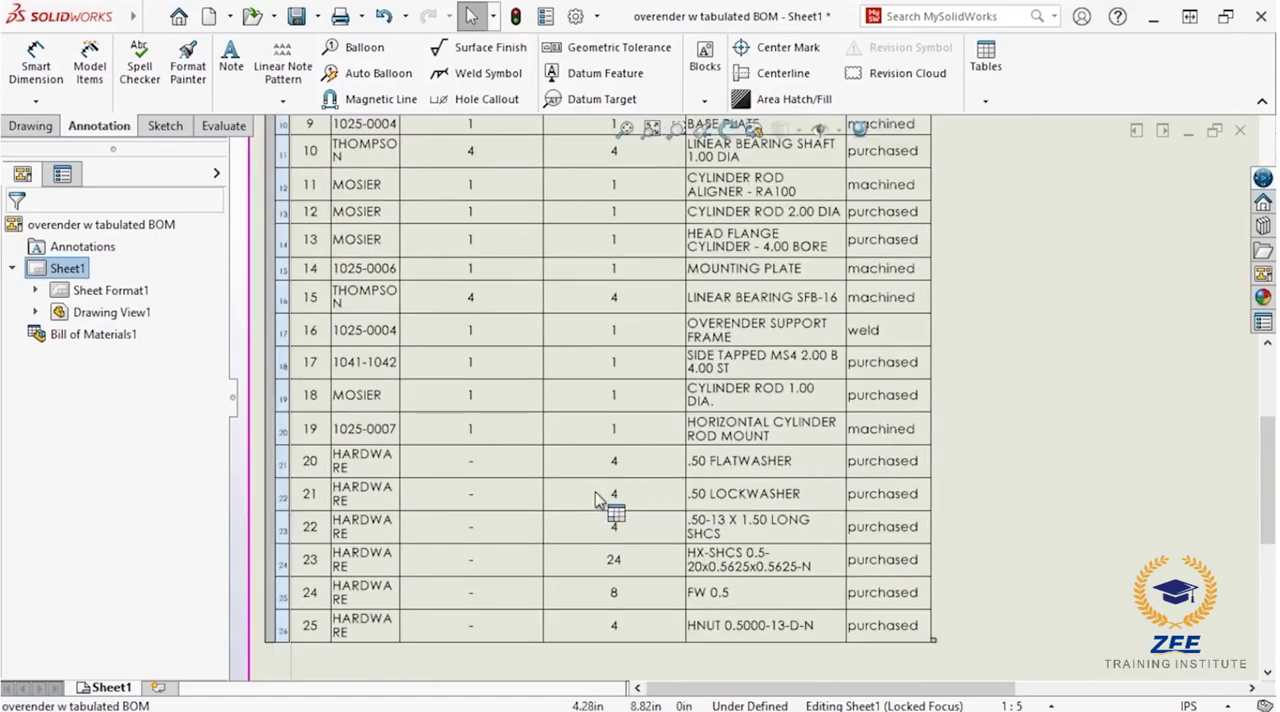
{"action": "left_click", "coordinate": [519, 502]}
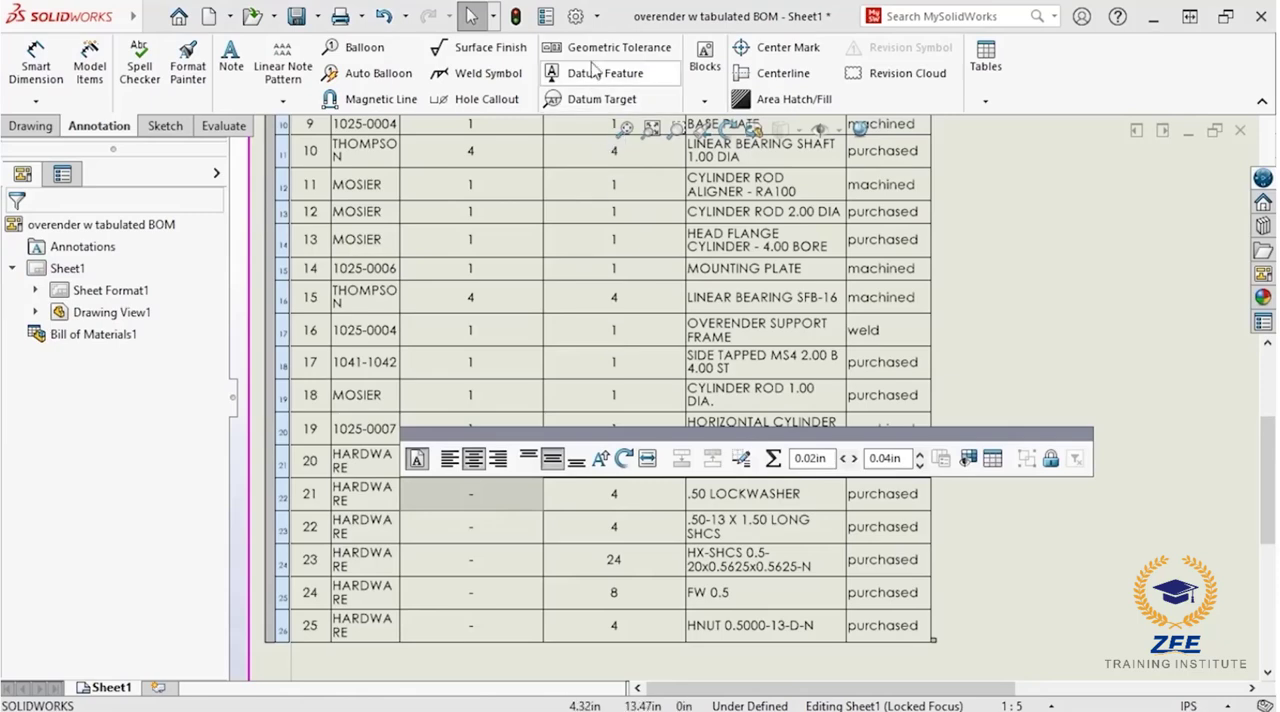
{"action": "left_click", "coordinate": [575, 16]}
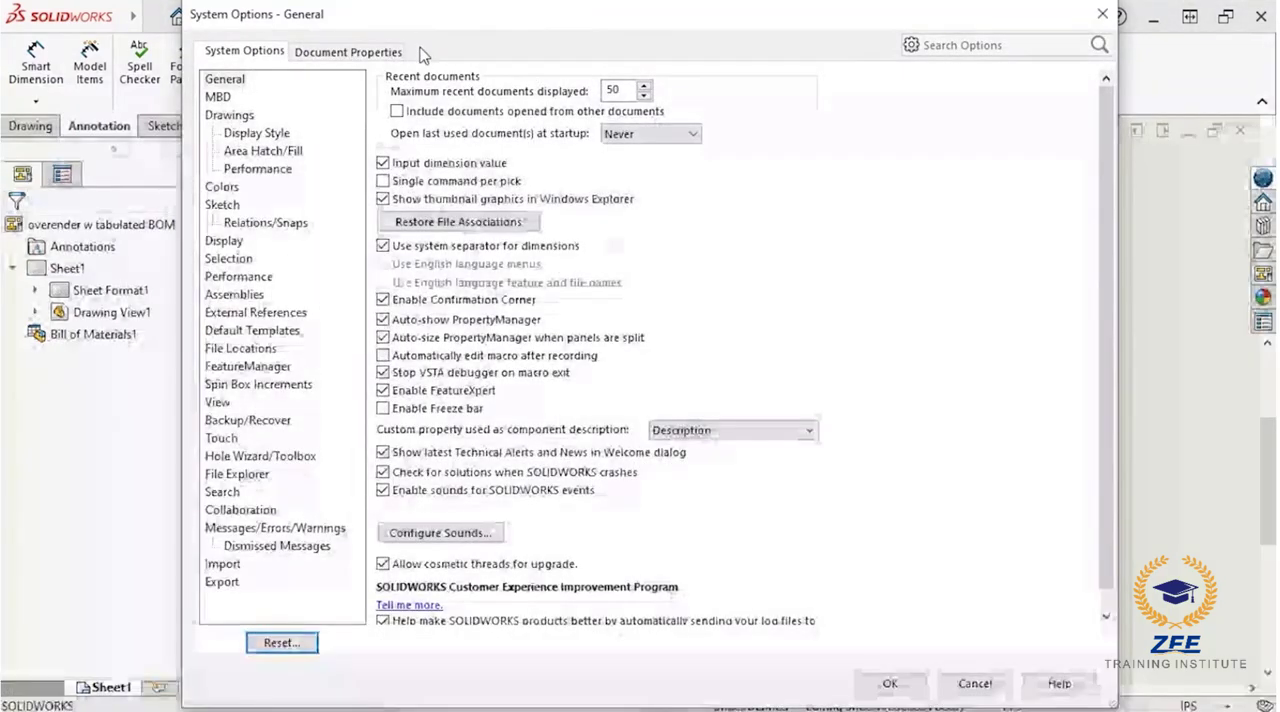
{"action": "left_click", "coordinate": [396, 51]}
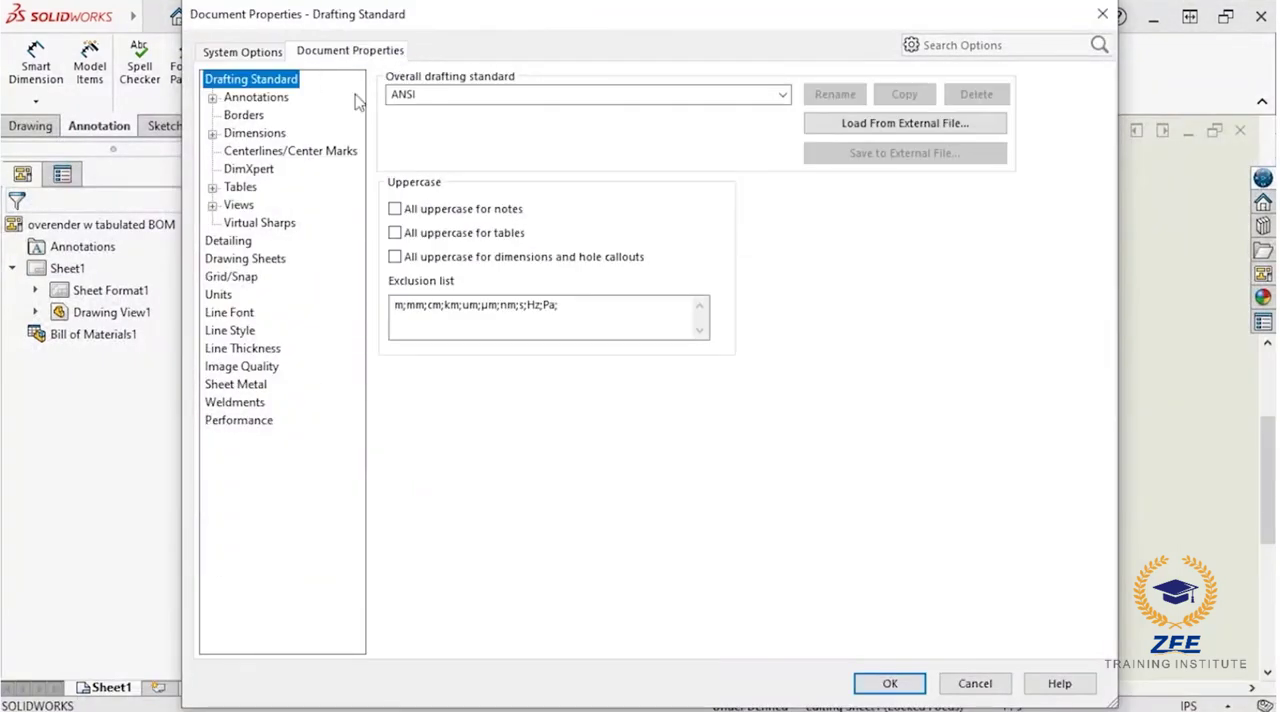
{"action": "left_click", "coordinate": [211, 188]}
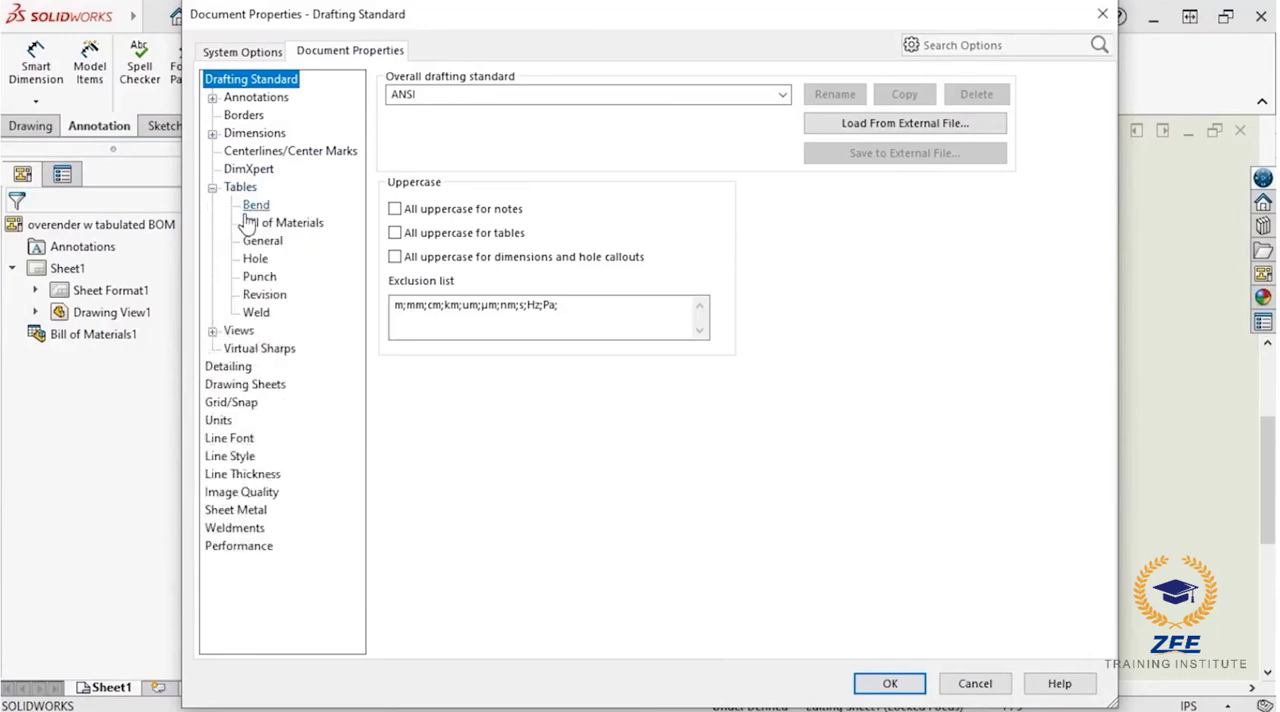
{"action": "left_click", "coordinate": [251, 224]}
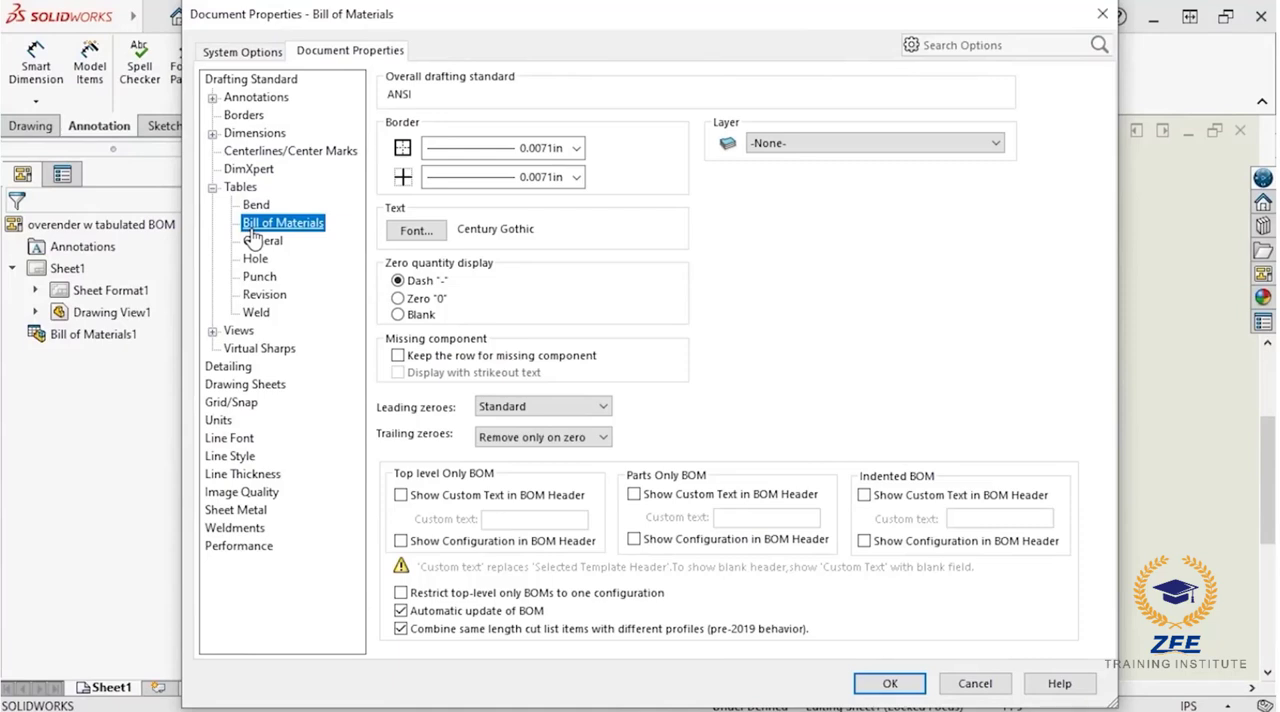
{"action": "left_click", "coordinate": [401, 299]}
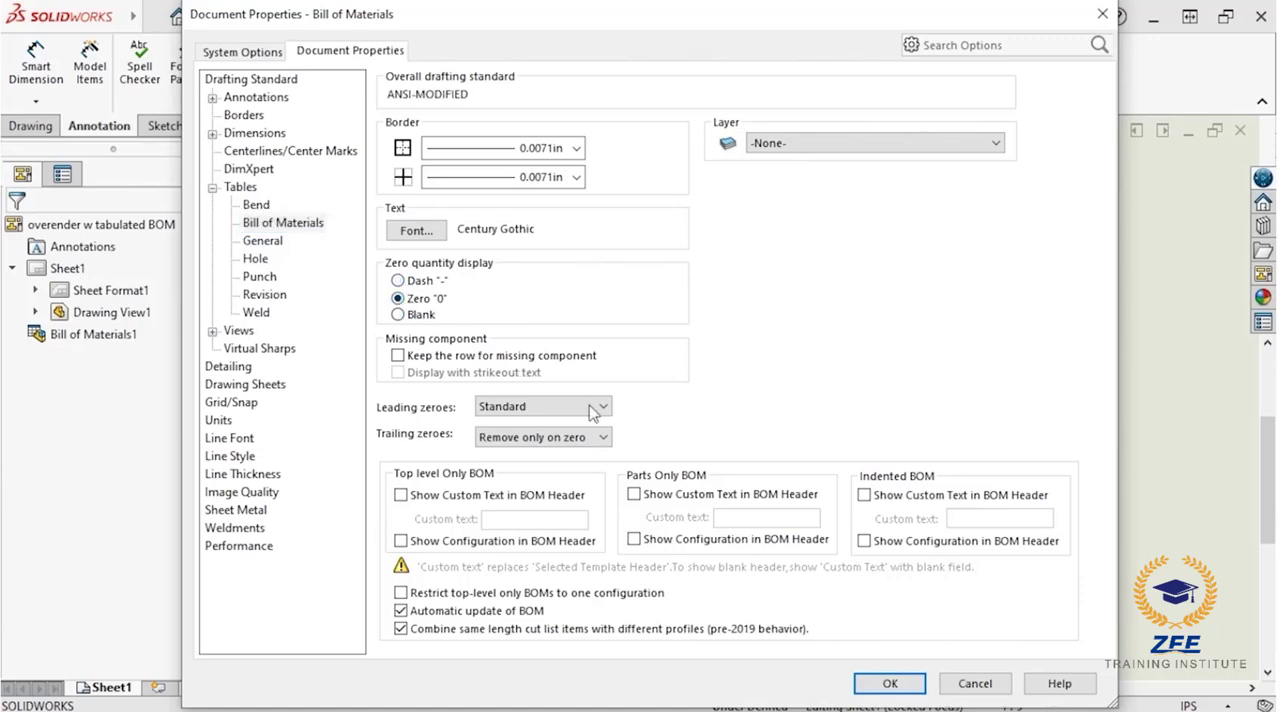
{"action": "left_click", "coordinate": [884, 683]}
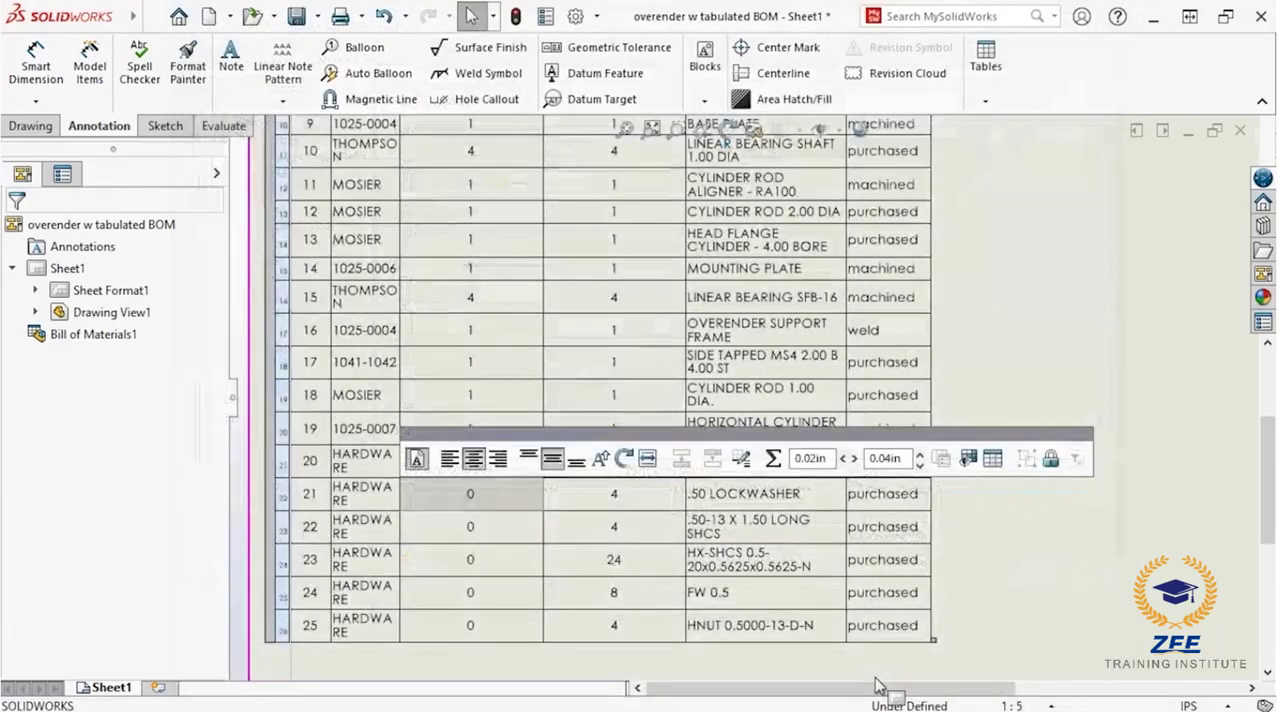
Step: Add auto balloons to the overender assembly view using the default balloon layout
{"action": "key", "text": "f"}
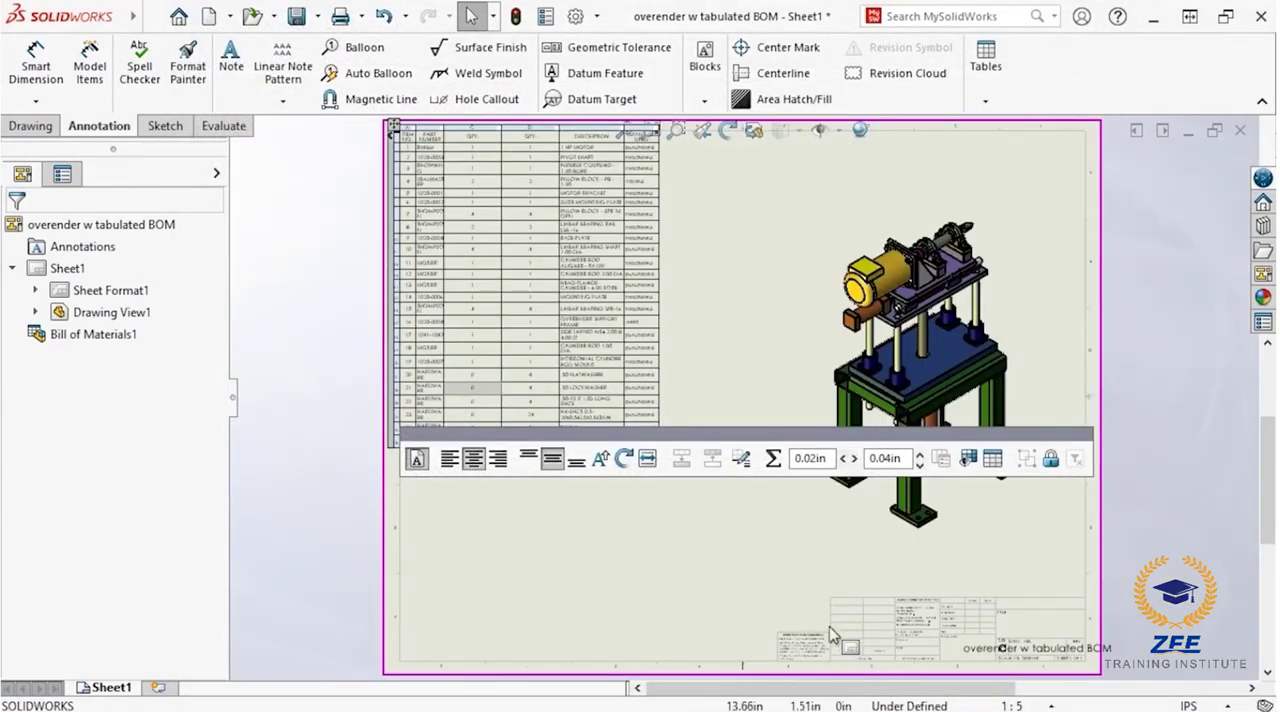
{"action": "left_click", "coordinate": [760, 570]}
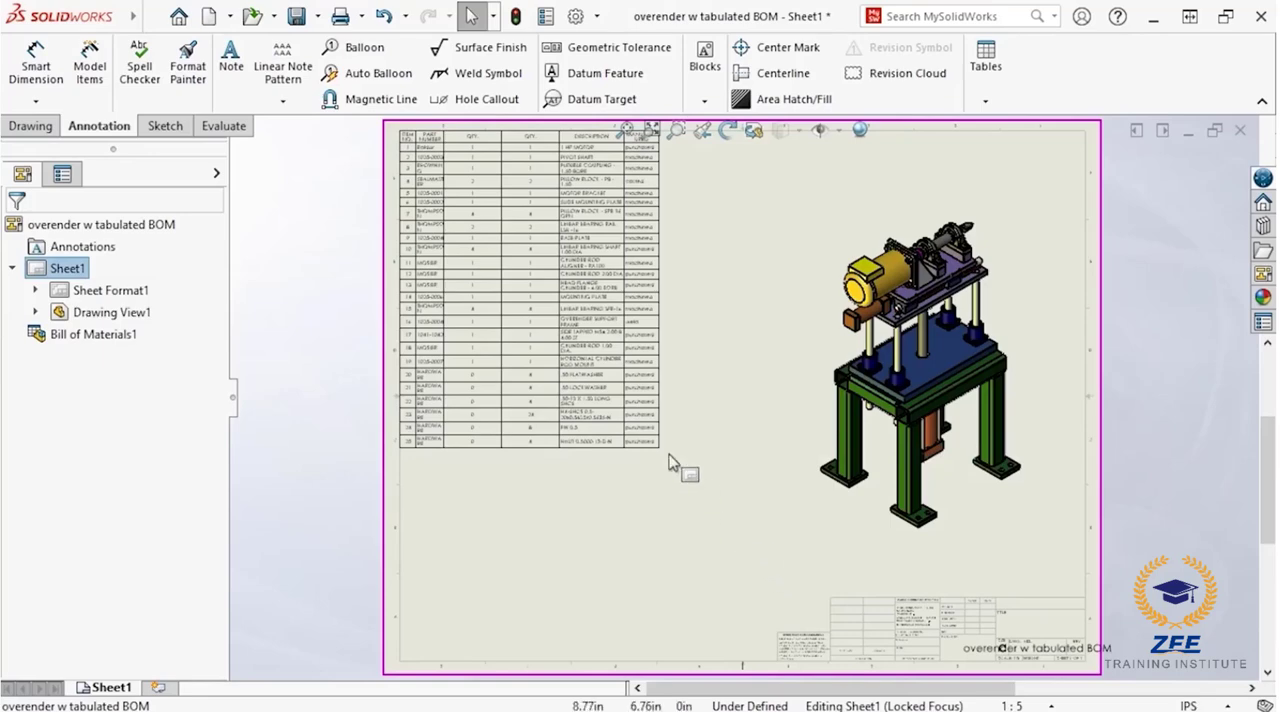
{"action": "left_click", "coordinate": [376, 75]}
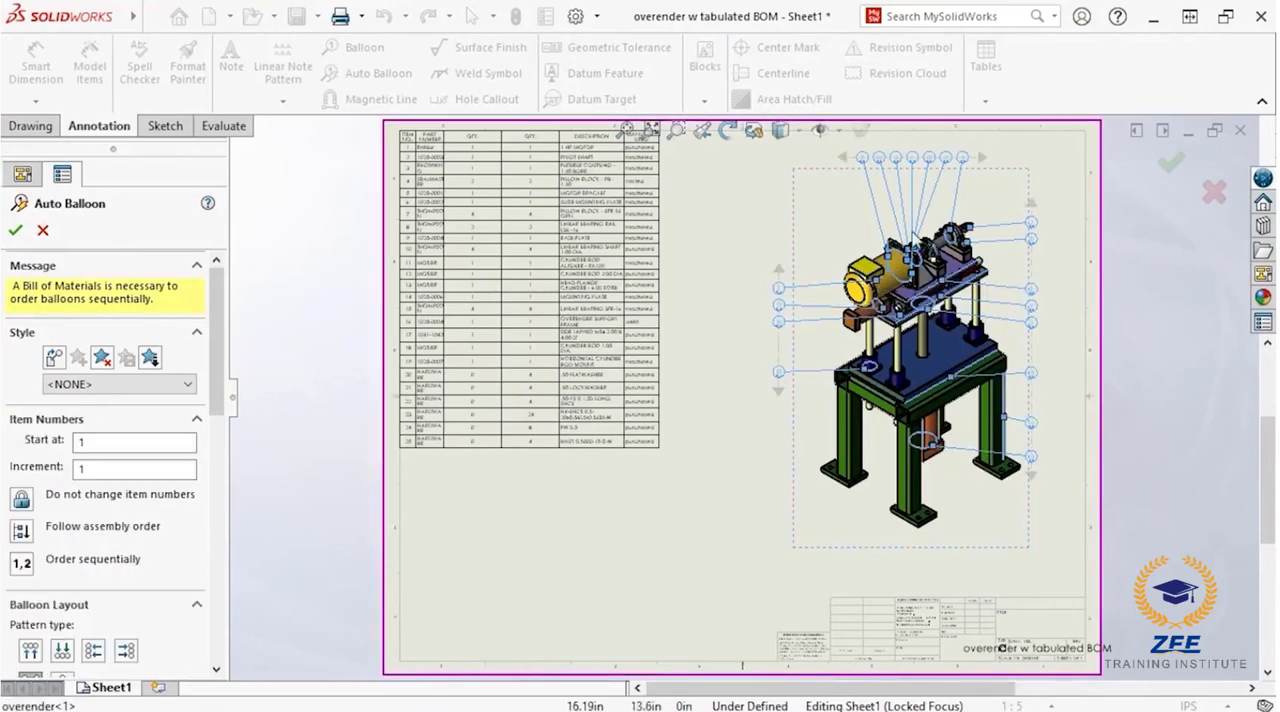
{"action": "left_click", "coordinate": [1172, 163]}
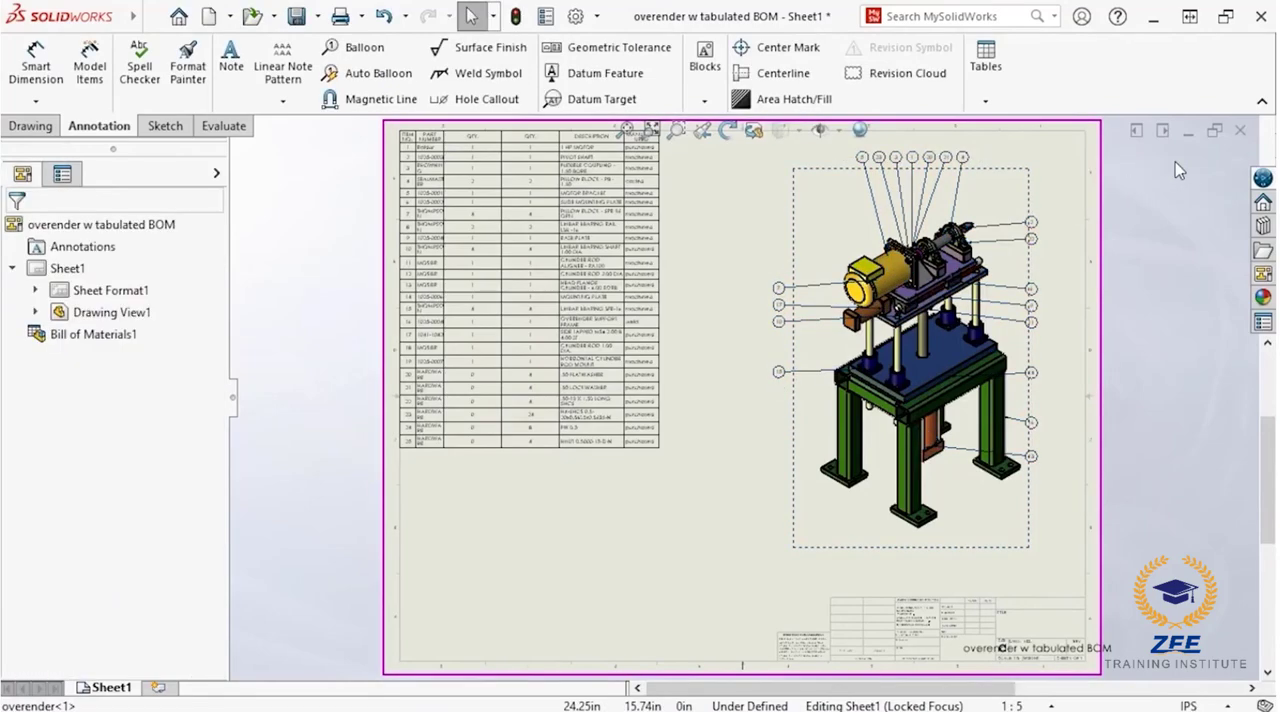
Step: Sort the bill of materials by the MANUFACTURED column in ascending order with the literal method, letting the item numbers update
{"action": "scroll", "coordinate": [940, 152], "scroll_direction": "down", "scroll_amount": 3}
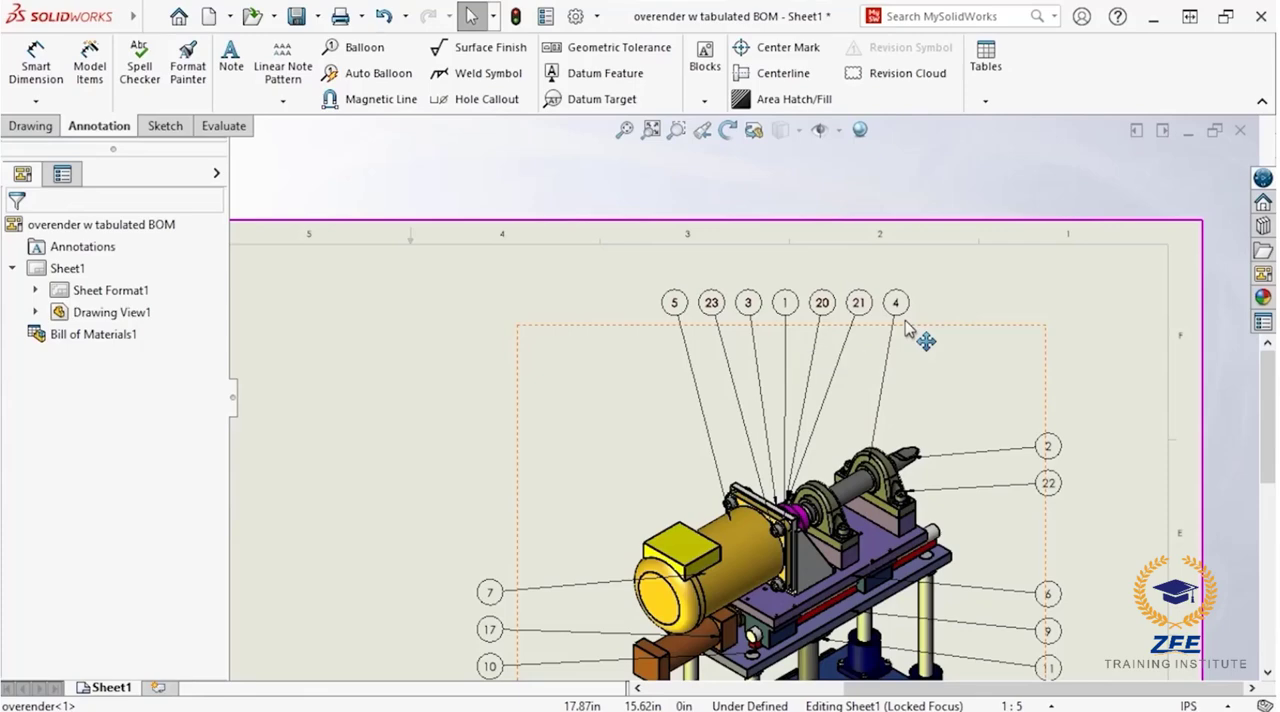
{"action": "middle_click_drag", "start_coordinate": [906, 322], "coordinate": [1157, 307]}
{"action": "middle_click_drag", "start_coordinate": [727, 329], "coordinate": [959, 362]}
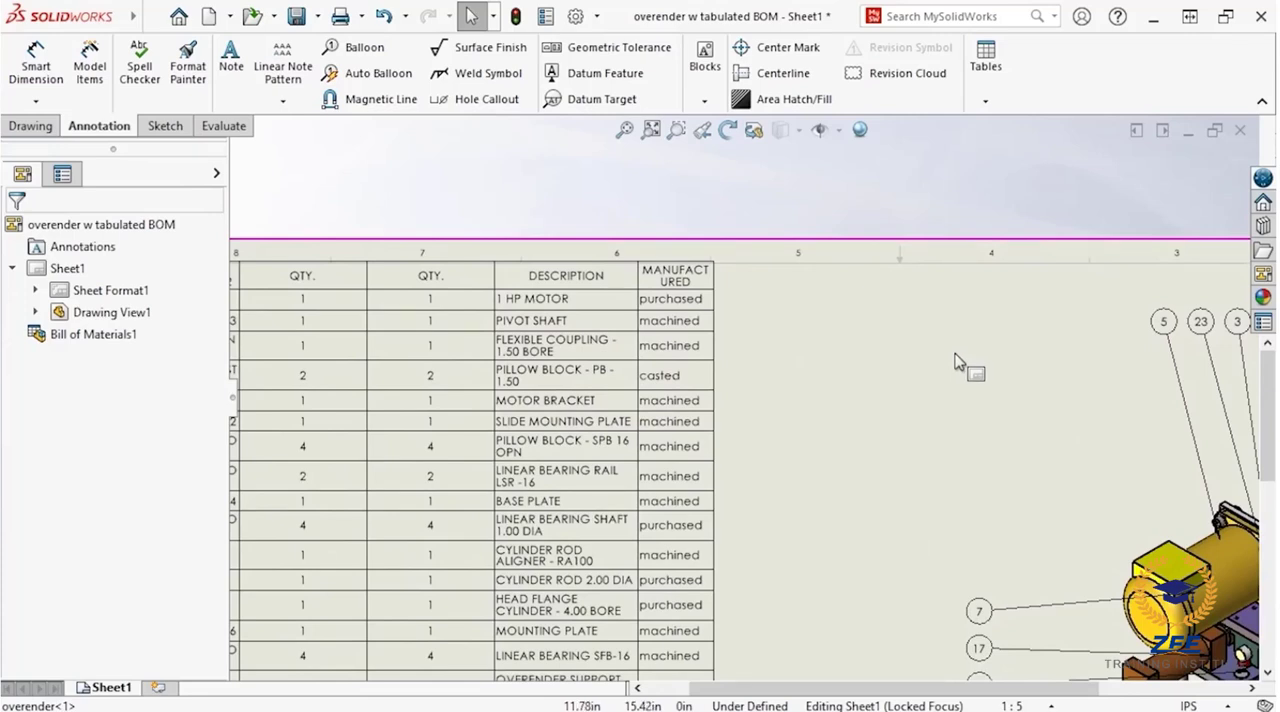
{"action": "right_click", "coordinate": [705, 346]}
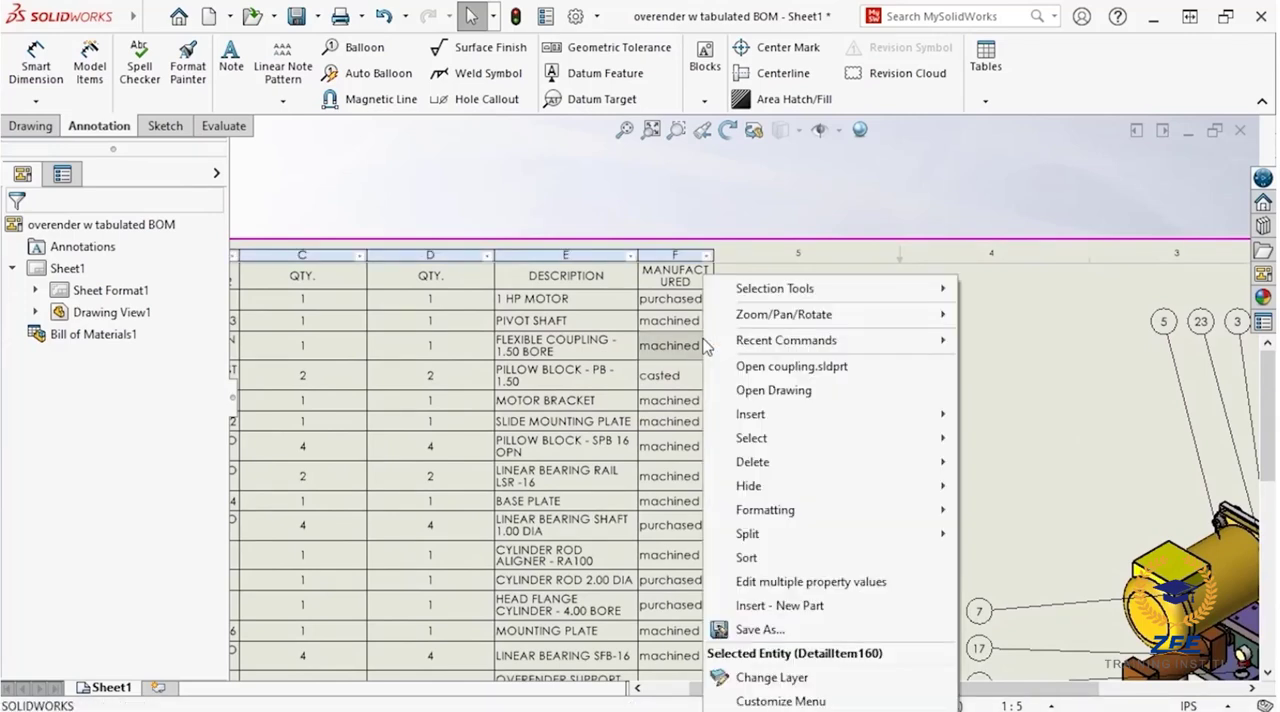
{"action": "left_click", "coordinate": [874, 558]}
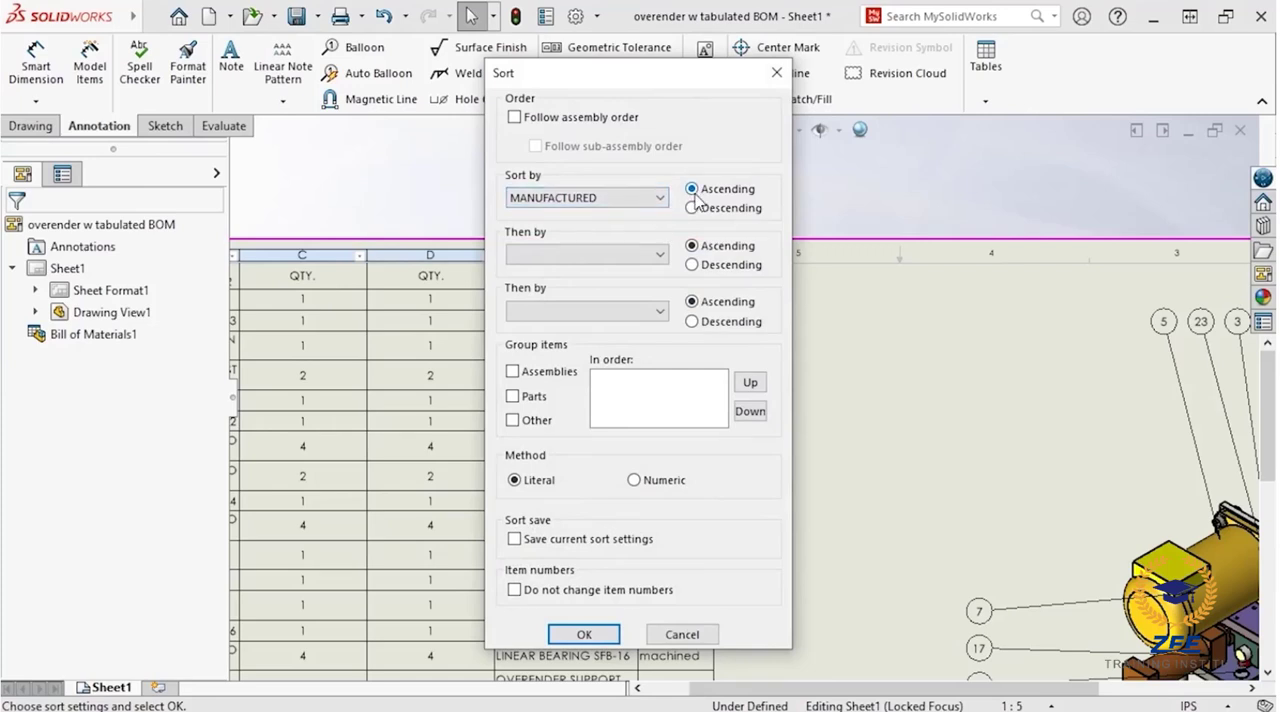
{"action": "left_click", "coordinate": [582, 633]}
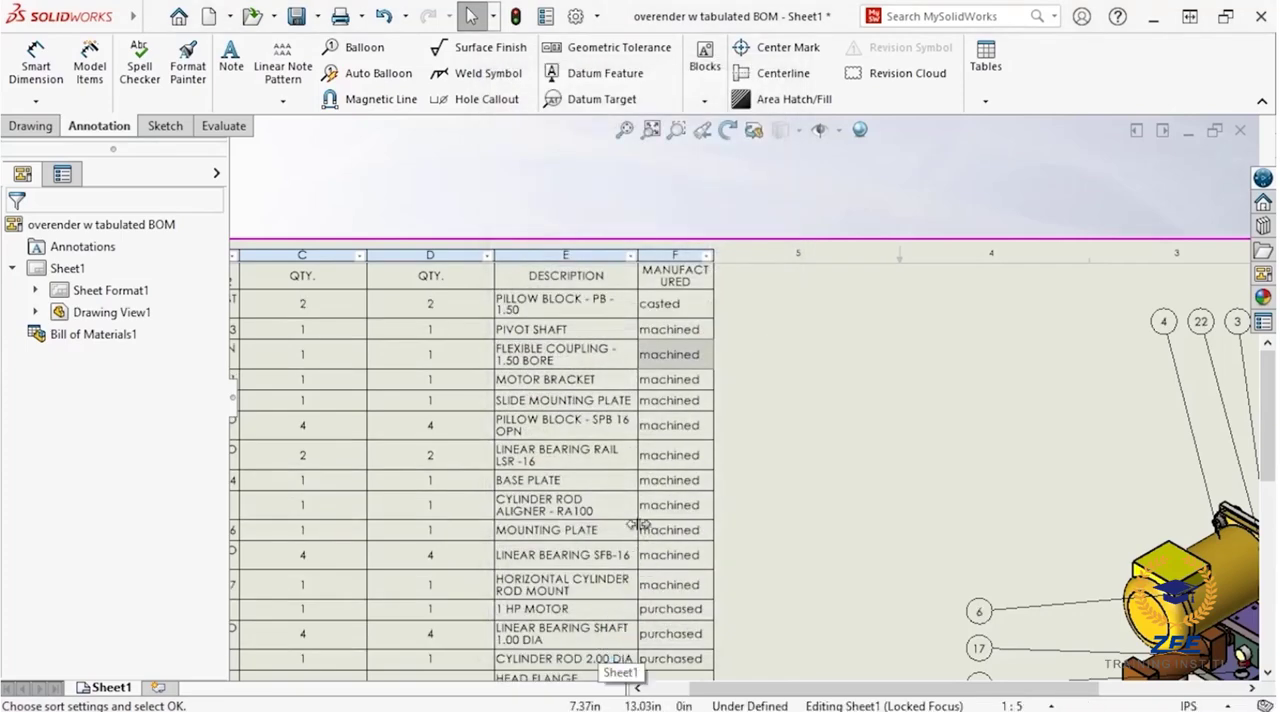
{"action": "left_click", "coordinate": [727, 365]}
{"action": "left_click", "coordinate": [700, 328]}
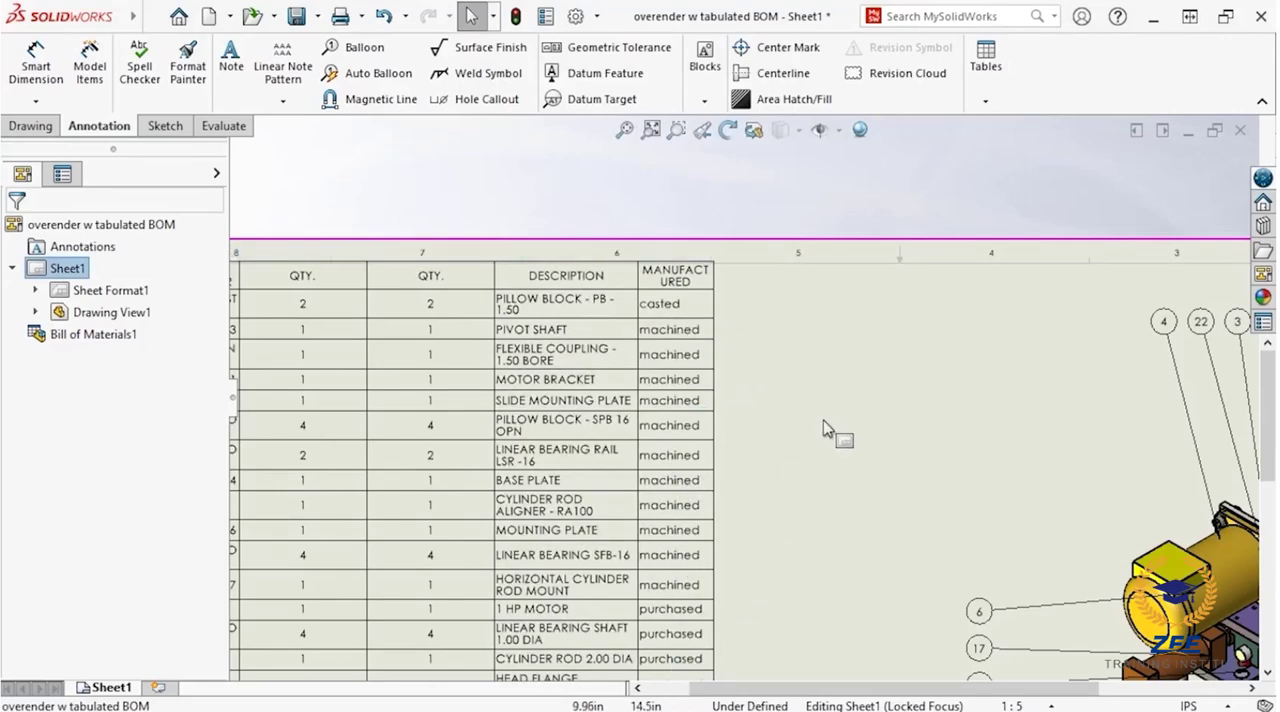
{"action": "middle_click_drag", "start_coordinate": [849, 392], "coordinate": [566, 386]}
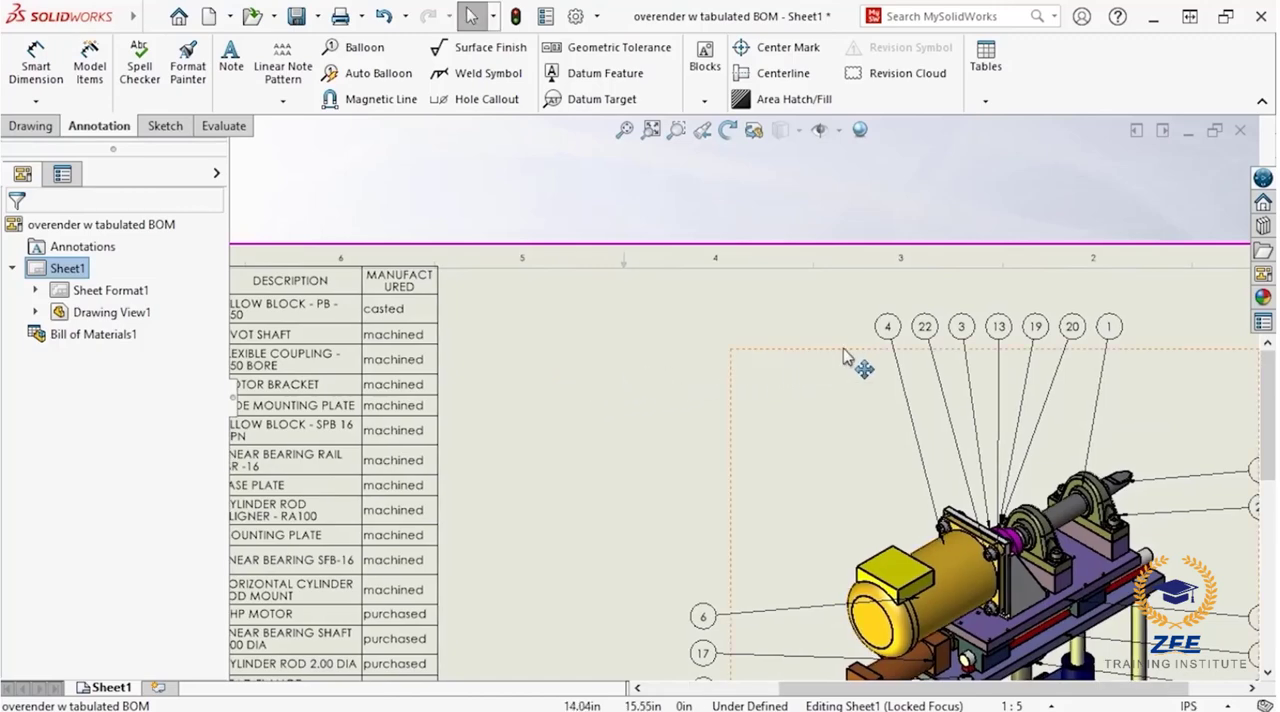